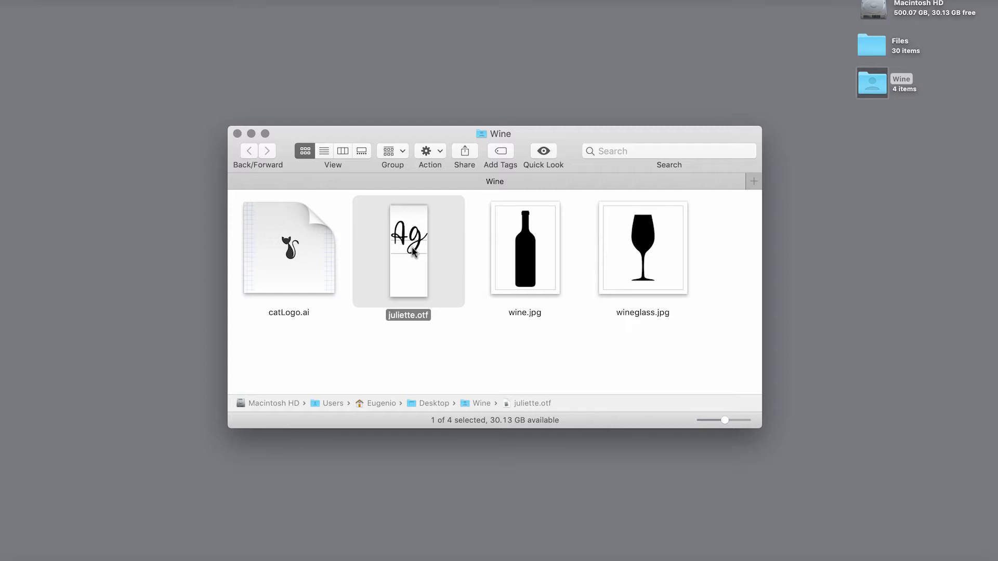
Preview the juliette.otf font and open catLogo.ai from the Wine folder in Adobe Illustrator
{"action": "double_click", "coordinate": [412, 252]}
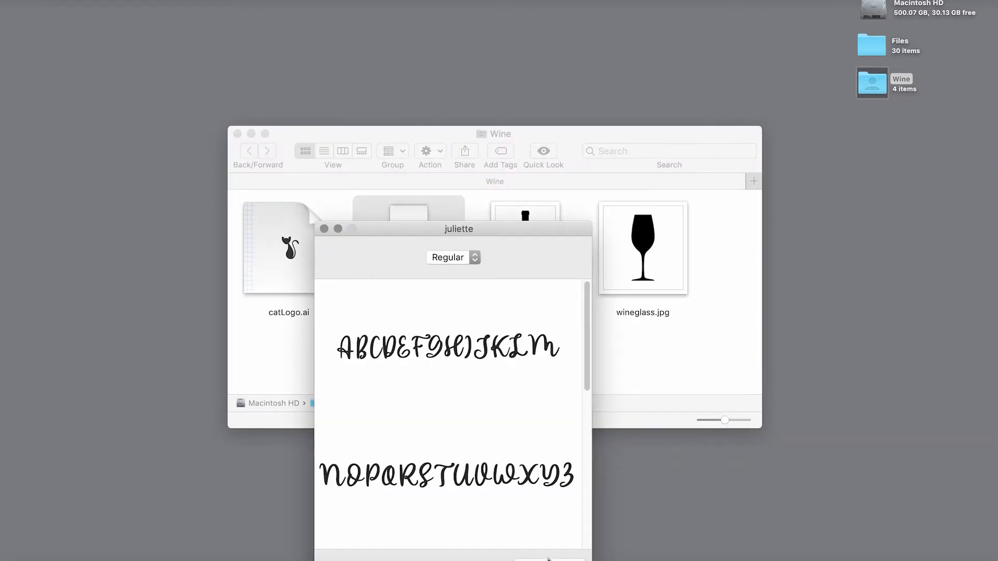
{"action": "left_click", "coordinate": [323, 229]}
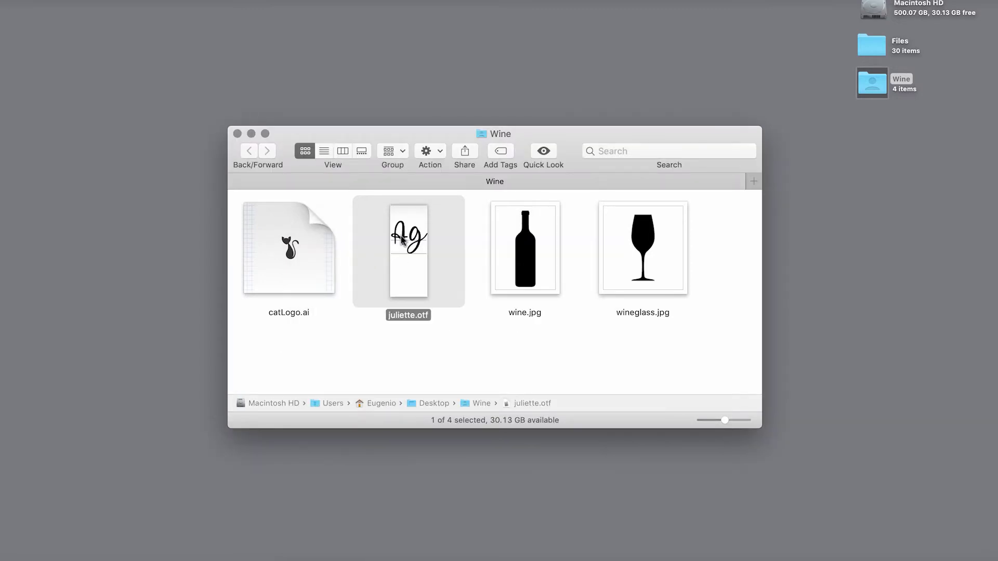
{"action": "left_click", "coordinate": [273, 245]}
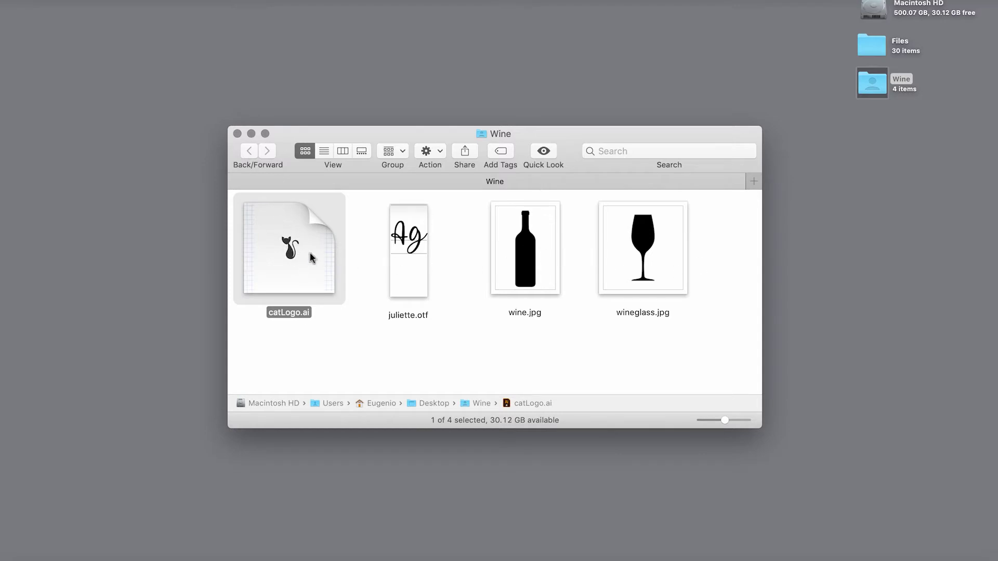
{"action": "double_click", "coordinate": [294, 250]}
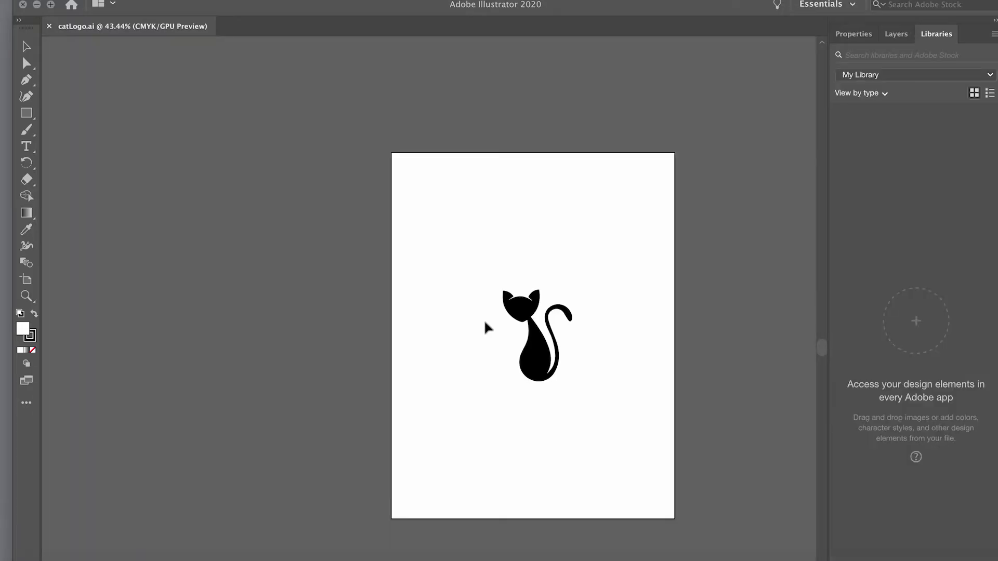
Move the cat logo to the upper middle of the artboard and deselect it
{"action": "scroll", "coordinate": [425, 282], "scroll_direction": "up", "scroll_amount": 3}
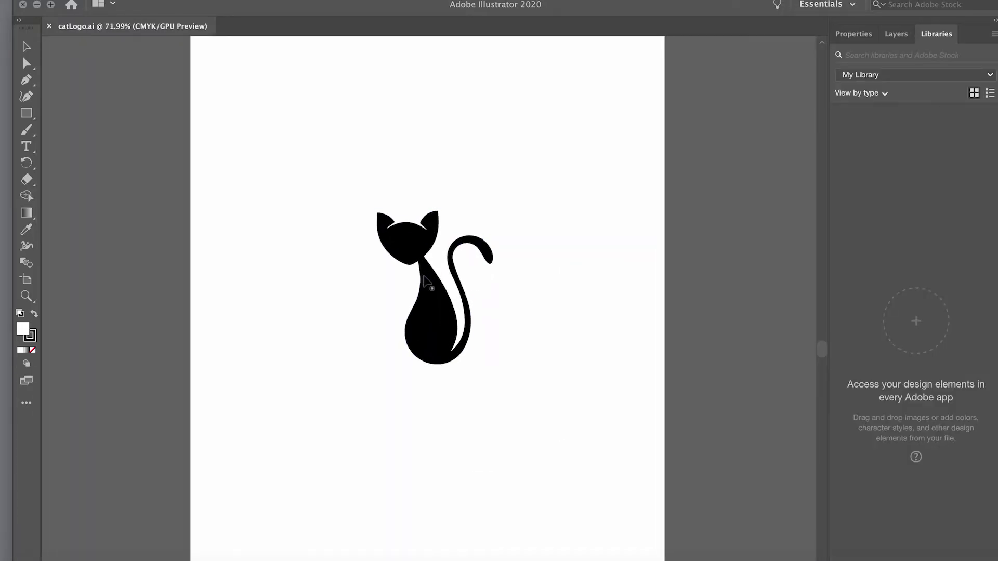
{"action": "scroll", "coordinate": [426, 282], "scroll_direction": "up", "scroll_amount": 1}
{"action": "left_click", "coordinate": [410, 241]}
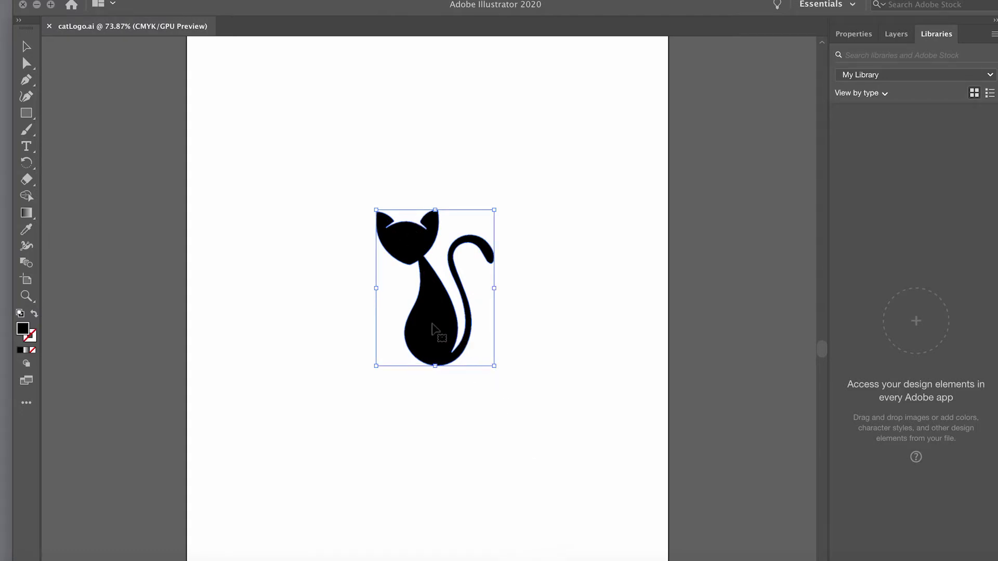
{"action": "left_click_drag", "start_coordinate": [422, 327], "coordinate": [146, 266]}
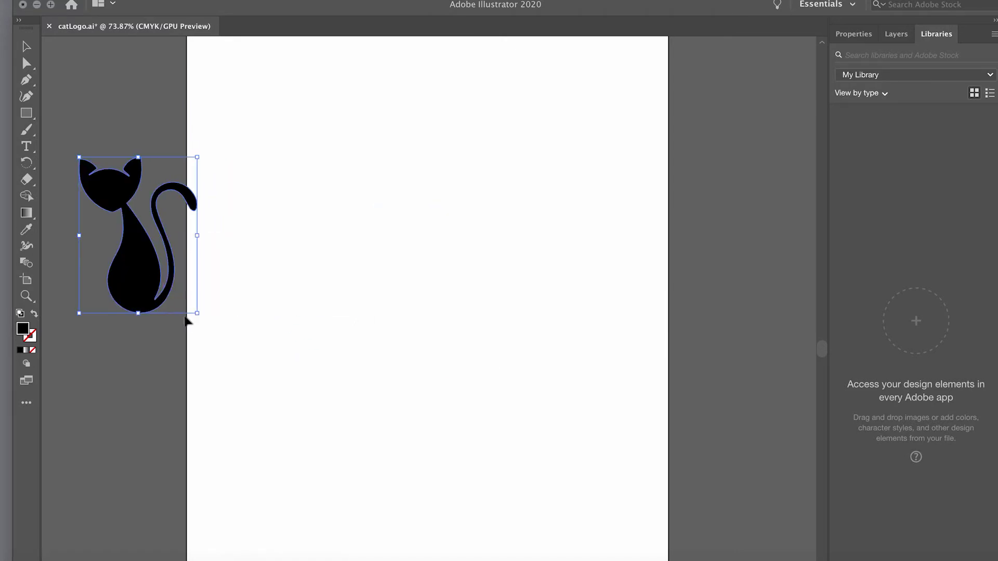
{"action": "left_click_drag", "start_coordinate": [115, 185], "coordinate": [383, 165]}
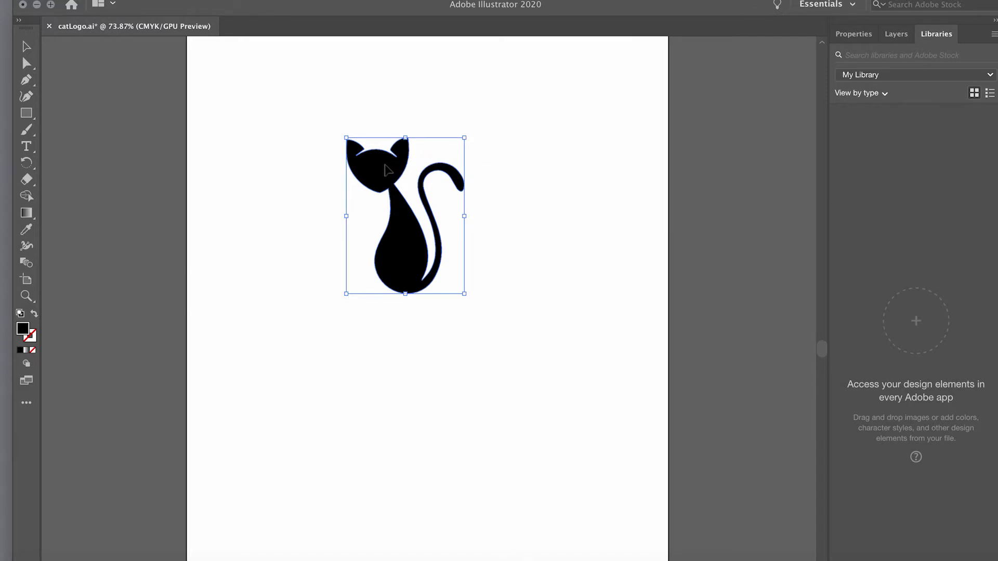
{"action": "left_click_drag", "start_coordinate": [387, 169], "coordinate": [398, 161]}
{"action": "left_click", "coordinate": [519, 161]}
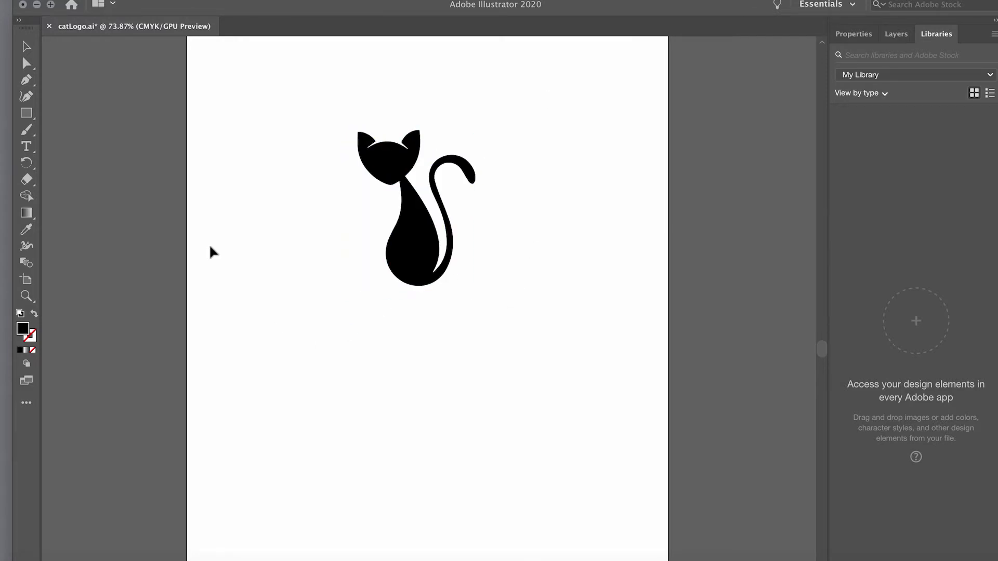
Draw a rectangle about 364 by 395 pt over the cat logo and send it behind the cat
{"action": "left_click", "coordinate": [26, 113]}
{"action": "left_click_drag", "start_coordinate": [273, 119], "coordinate": [561, 430]}
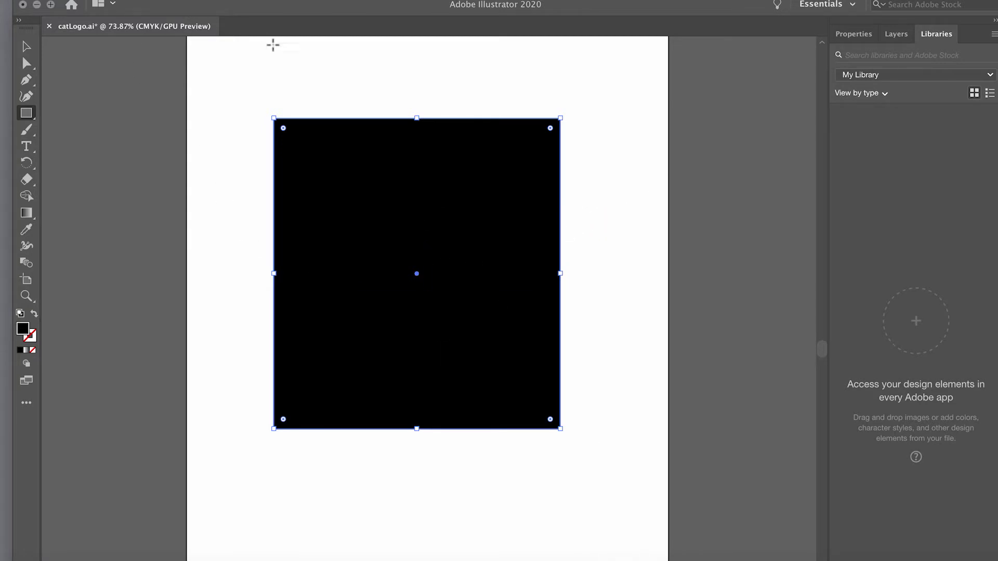
{"action": "left_click", "coordinate": [171, 0]}
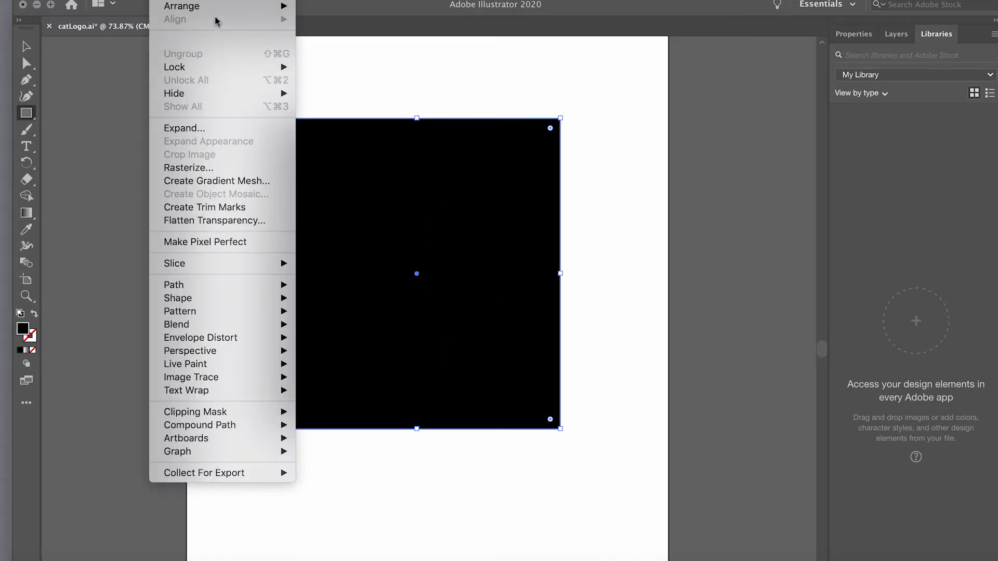
{"action": "mouse_move", "coordinate": [218, 7]}
{"action": "left_click", "coordinate": [341, 46]}
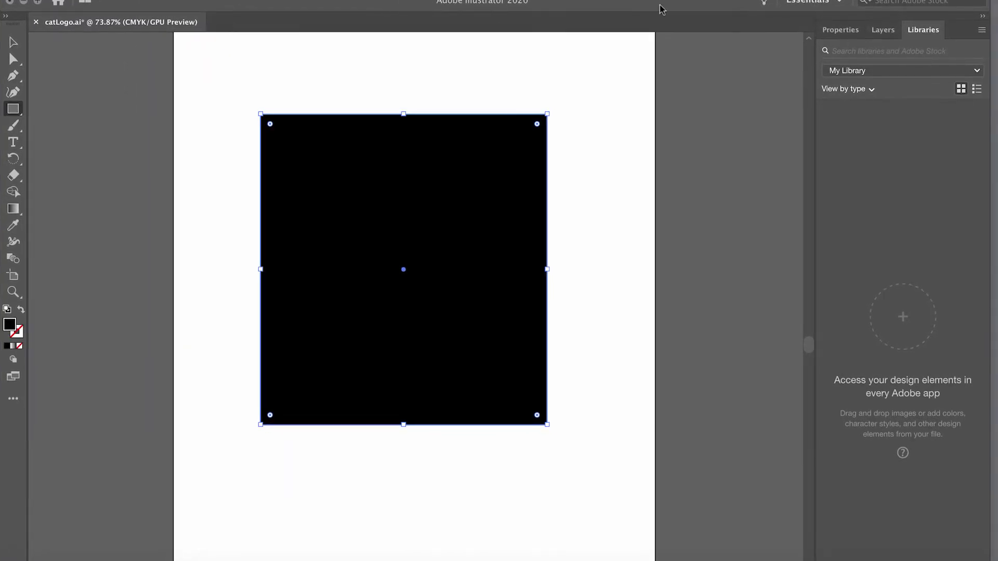
Switch the rectangle's fill to CMYK sliders and give it a magenta-purple colour from the spectrum, fine-tuning the cyan and magenta mix
{"action": "left_click", "coordinate": [840, 30]}
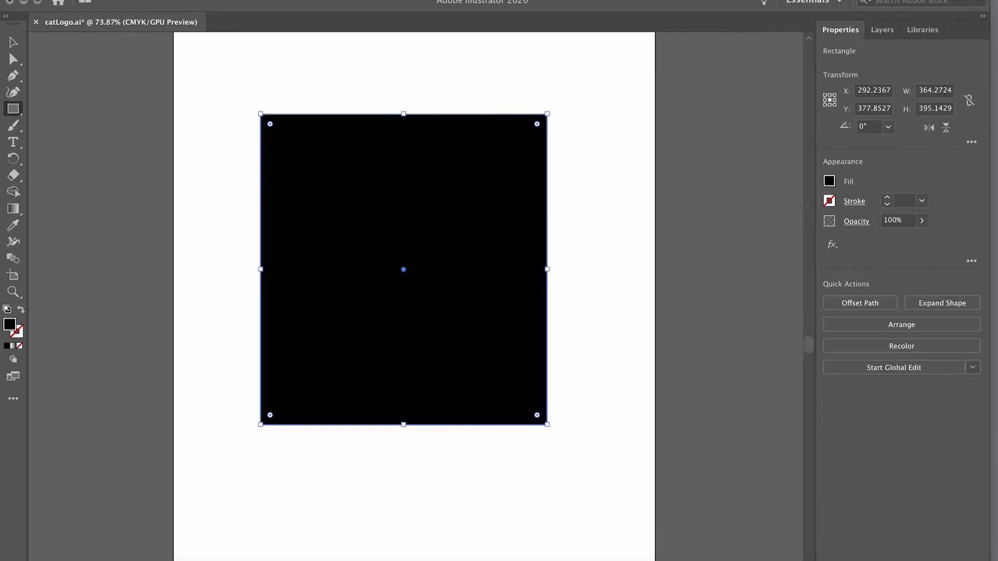
{"action": "left_click", "coordinate": [829, 182]}
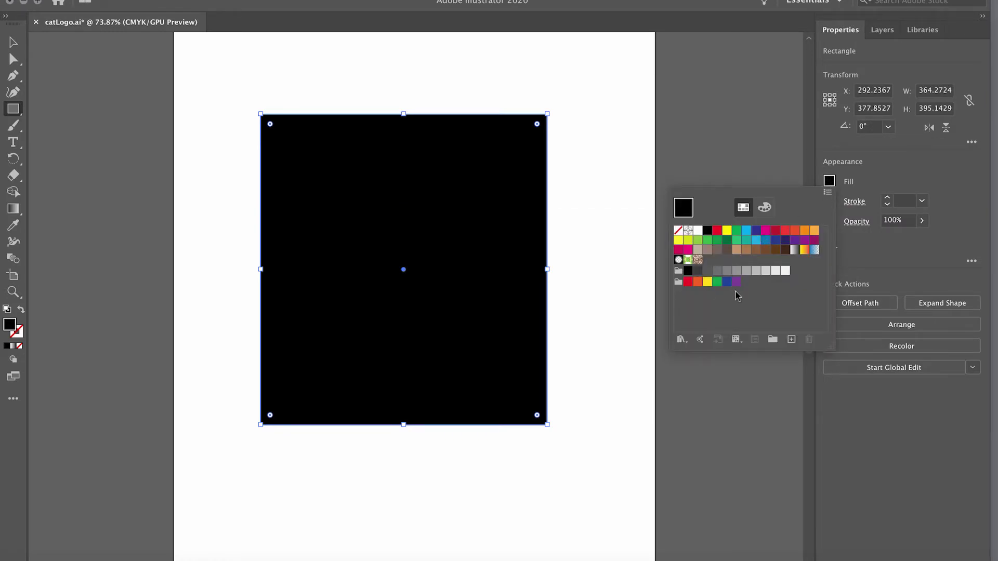
{"action": "left_click", "coordinate": [764, 207]}
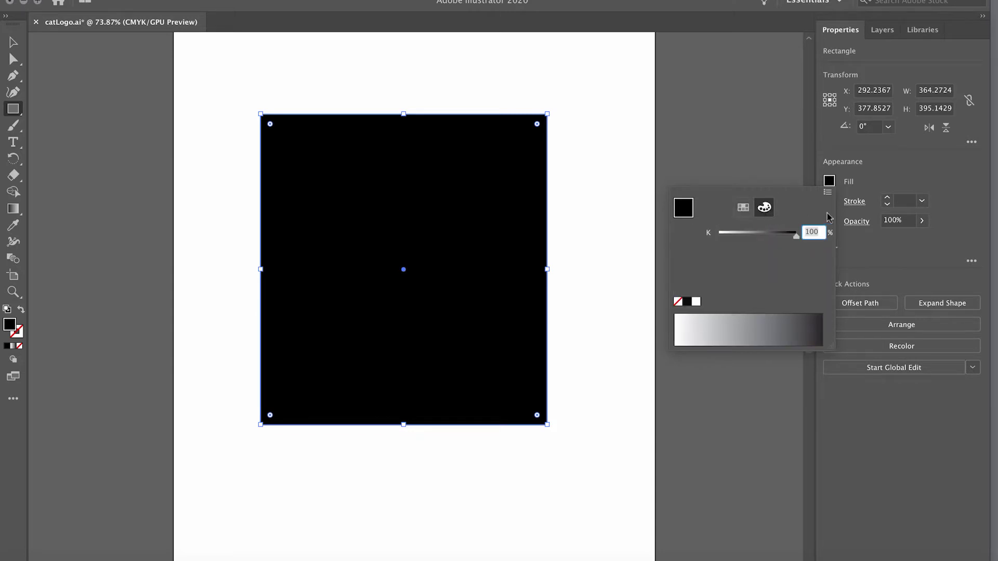
{"action": "left_click", "coordinate": [828, 193]}
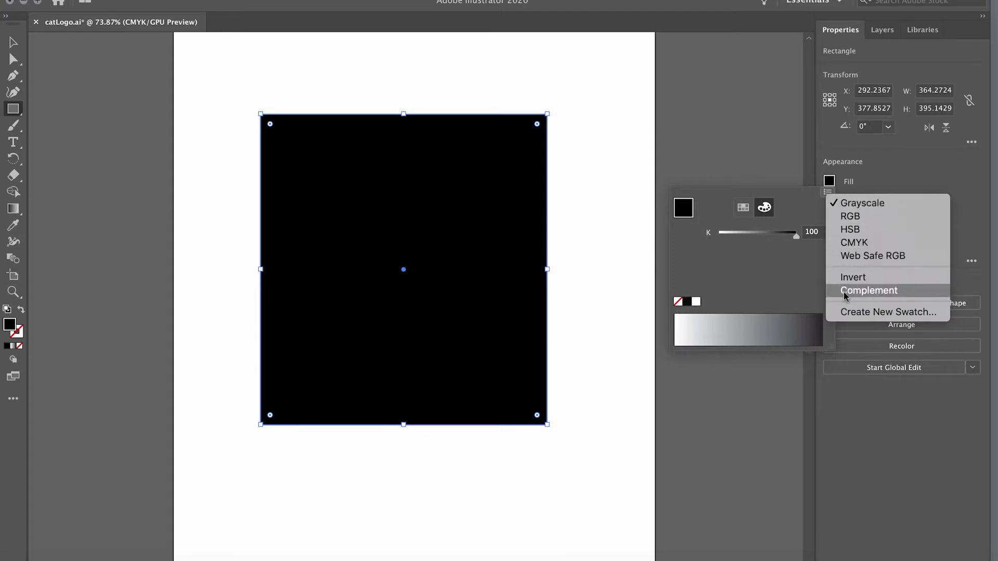
{"action": "left_click", "coordinate": [854, 242]}
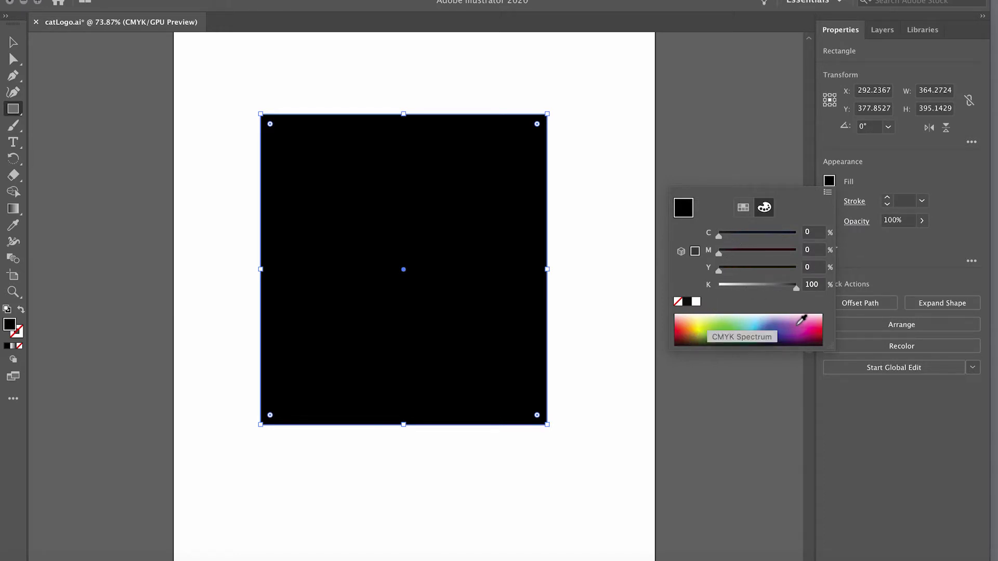
{"action": "left_click", "coordinate": [799, 323]}
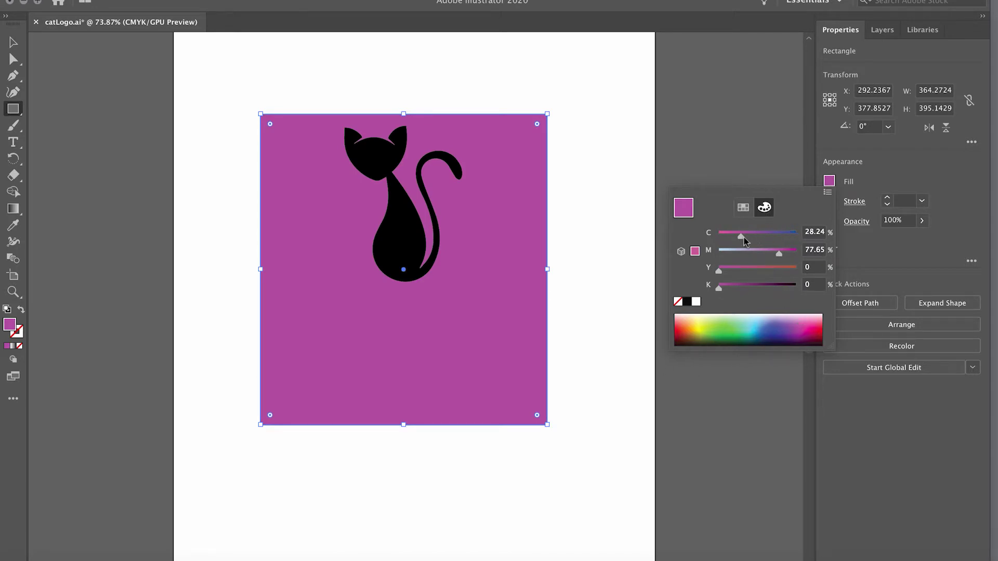
{"action": "left_click_drag", "start_coordinate": [742, 239], "coordinate": [782, 255]}
{"action": "key", "text": "Escape"}
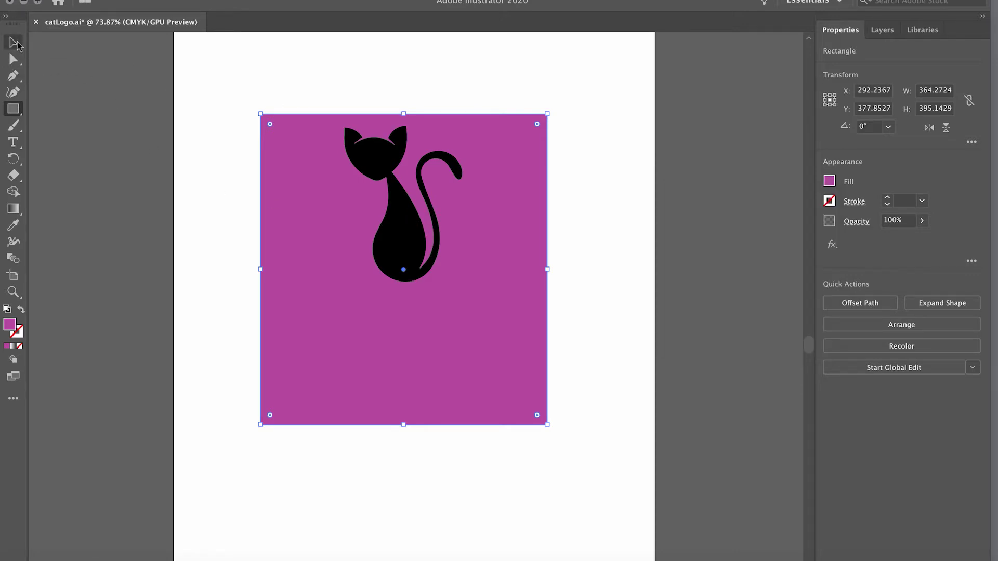
Nudge the cat slightly on the purple rectangle, set its fill to white (K 0%) and deselect it
{"action": "left_click", "coordinate": [13, 43]}
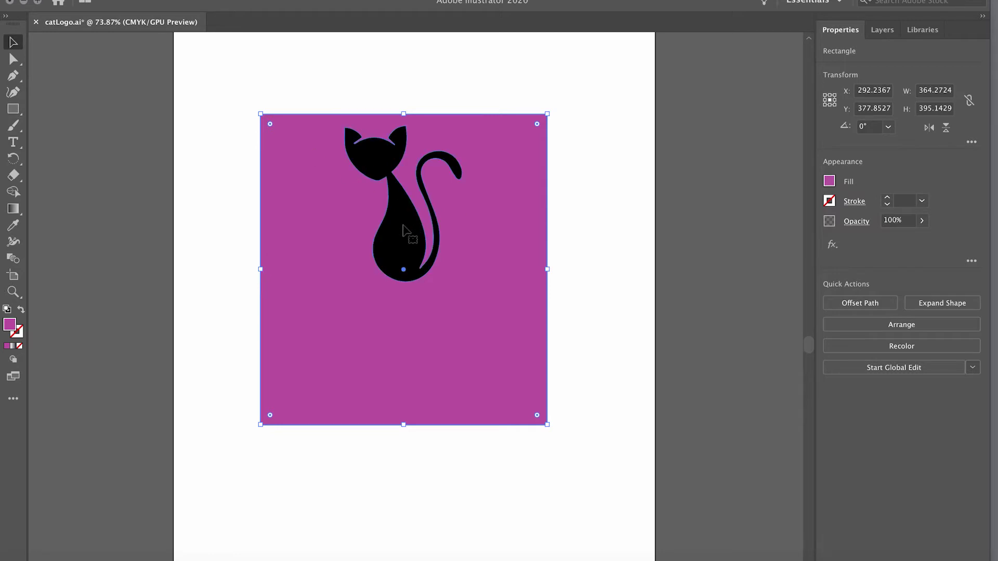
{"action": "left_click_drag", "start_coordinate": [400, 224], "coordinate": [406, 228]}
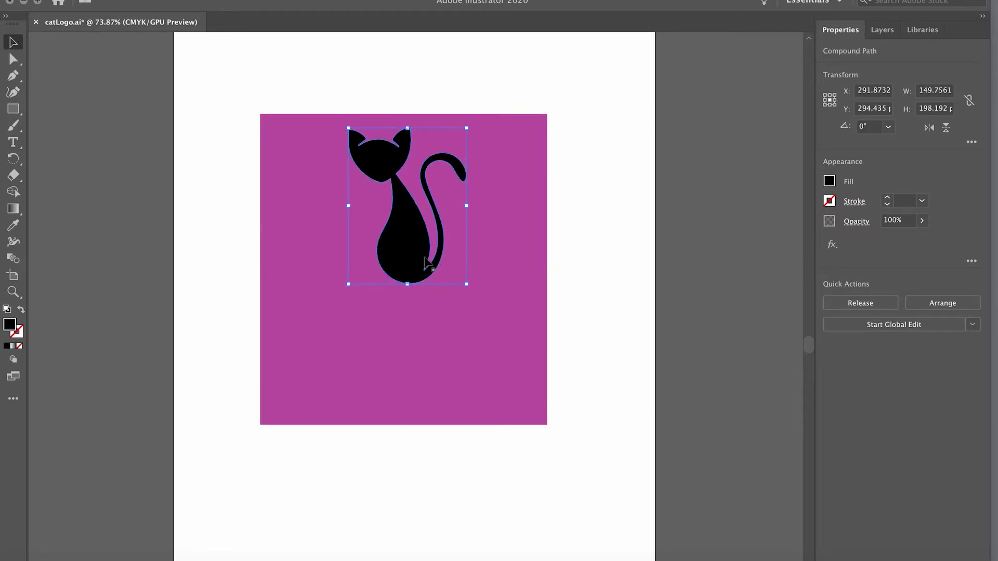
{"action": "left_click", "coordinate": [829, 182]}
{"action": "left_click_drag", "start_coordinate": [797, 237], "coordinate": [709, 238]}
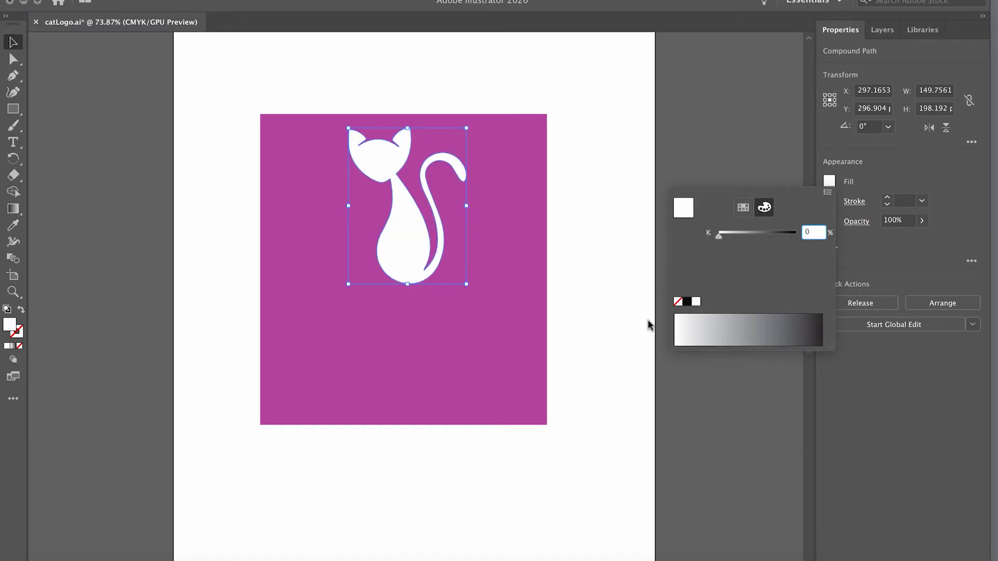
{"action": "left_click", "coordinate": [486, 89]}
{"action": "left_click", "coordinate": [578, 327]}
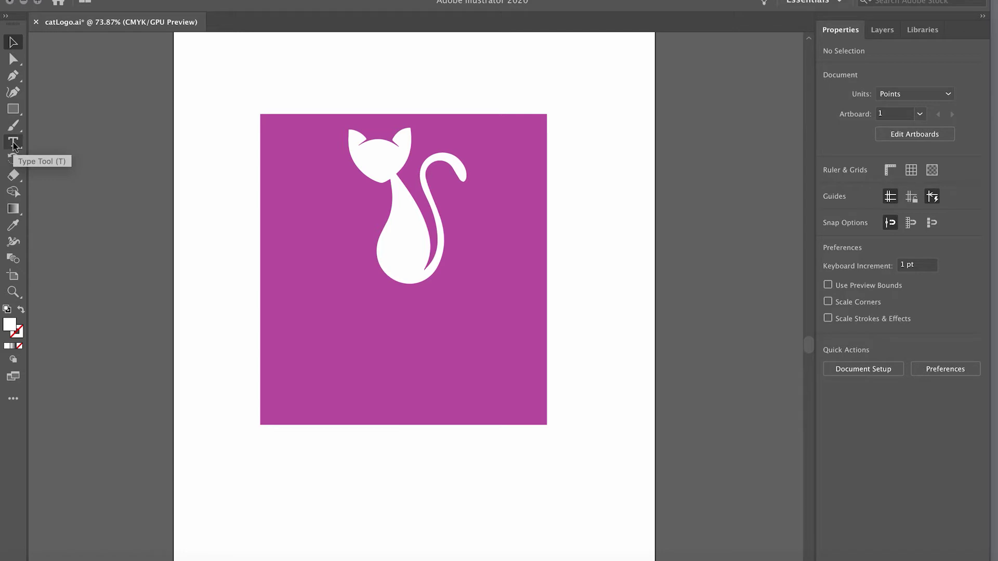
Add a line of placeholder text below the cat with the Type tool, sized 48 pt and centre-aligned
{"action": "left_click", "coordinate": [13, 144]}
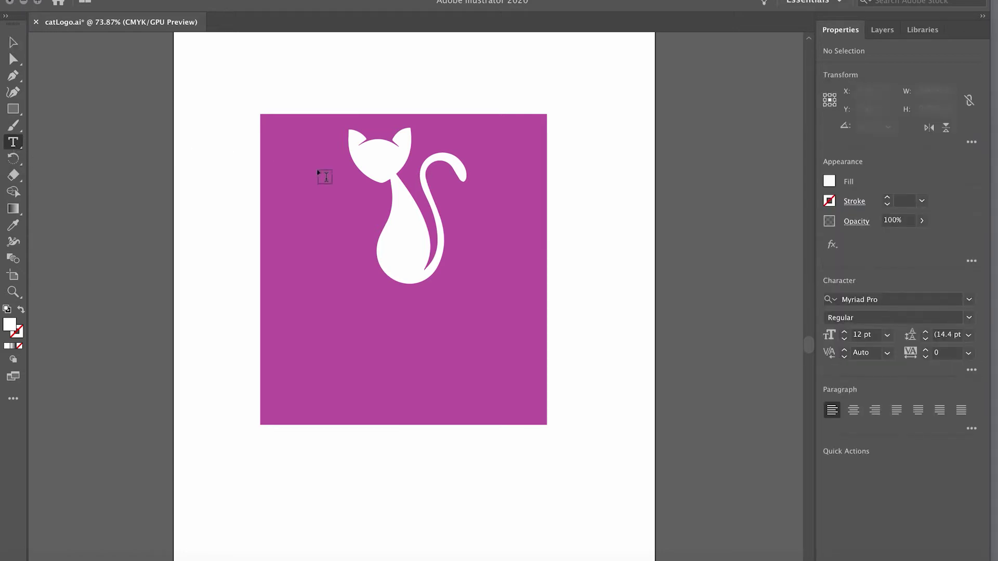
{"action": "left_click", "coordinate": [405, 326]}
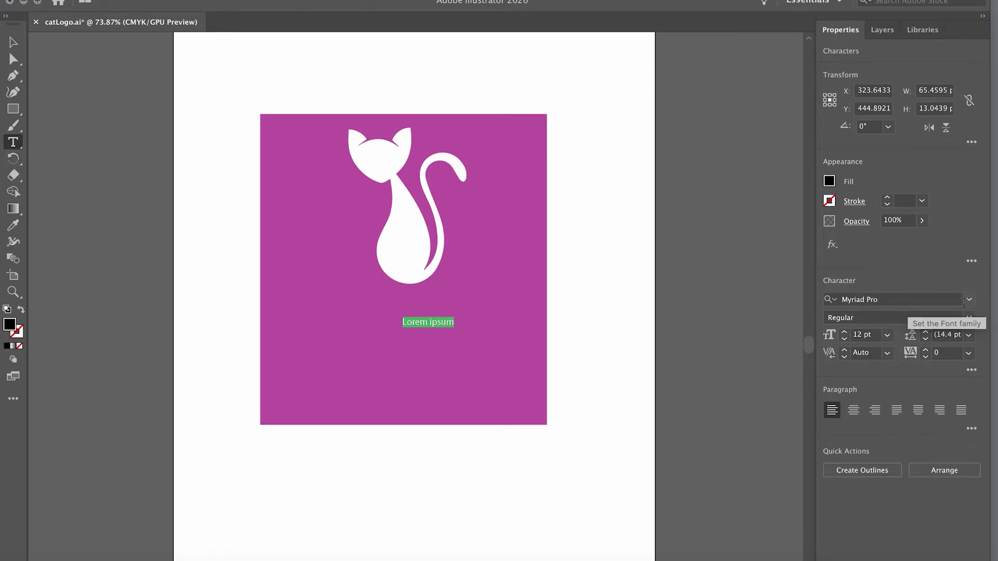
{"action": "left_click", "coordinate": [888, 335]}
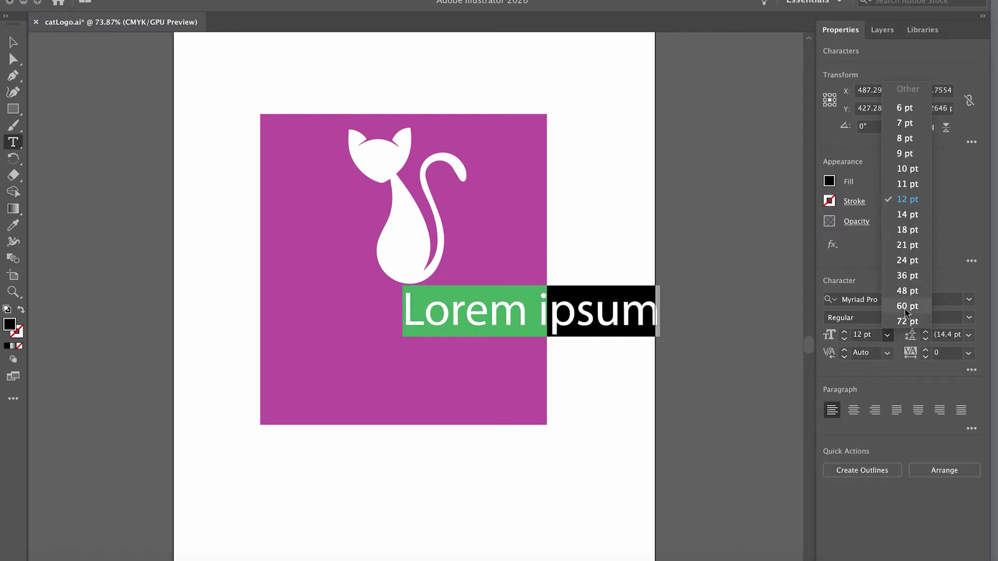
{"action": "left_click", "coordinate": [907, 294]}
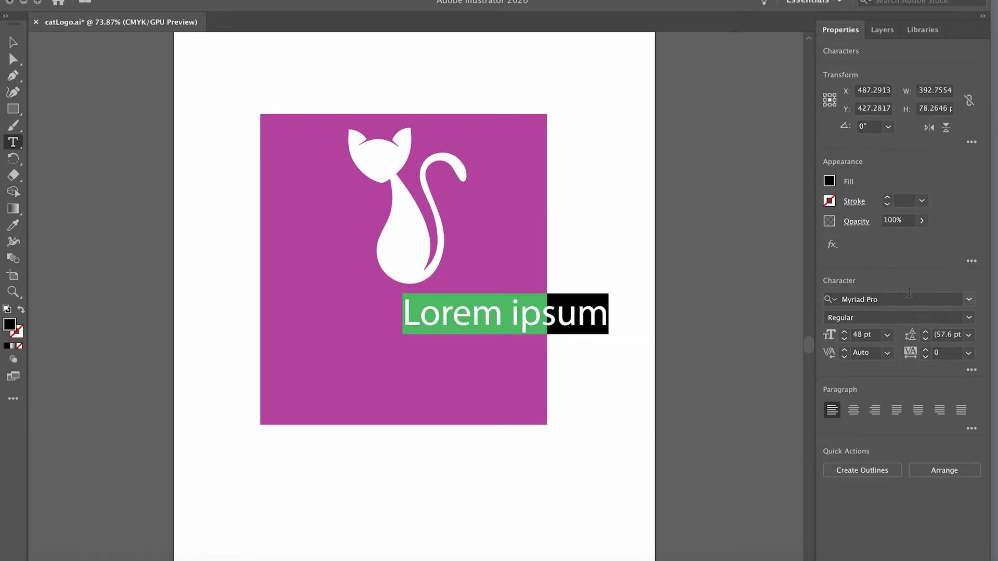
{"action": "left_click", "coordinate": [853, 411]}
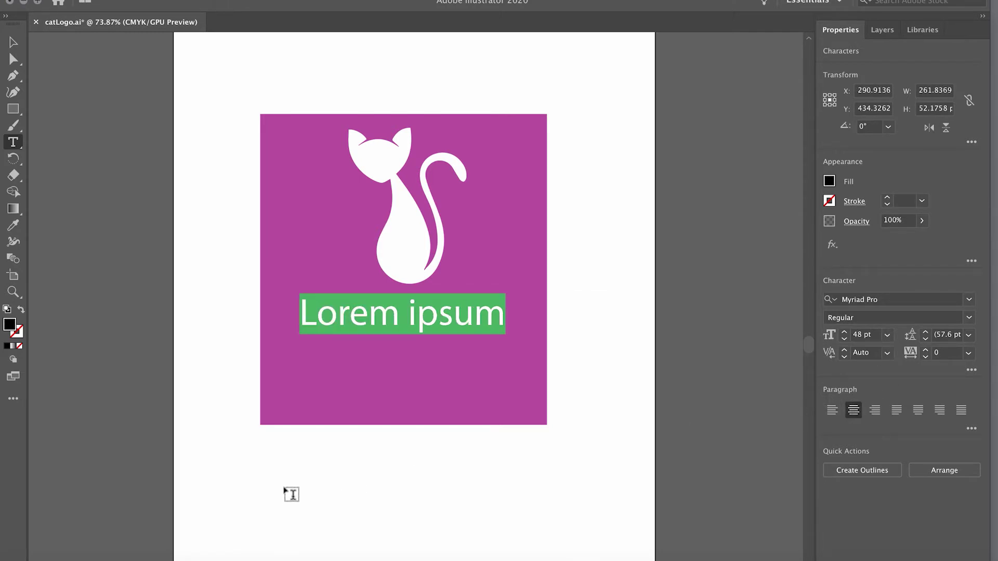
Check the font file's name in the Wine folder, then set the placeholder text to the juliette font at 36 pt
{"action": "key", "text": "super+Tab"}
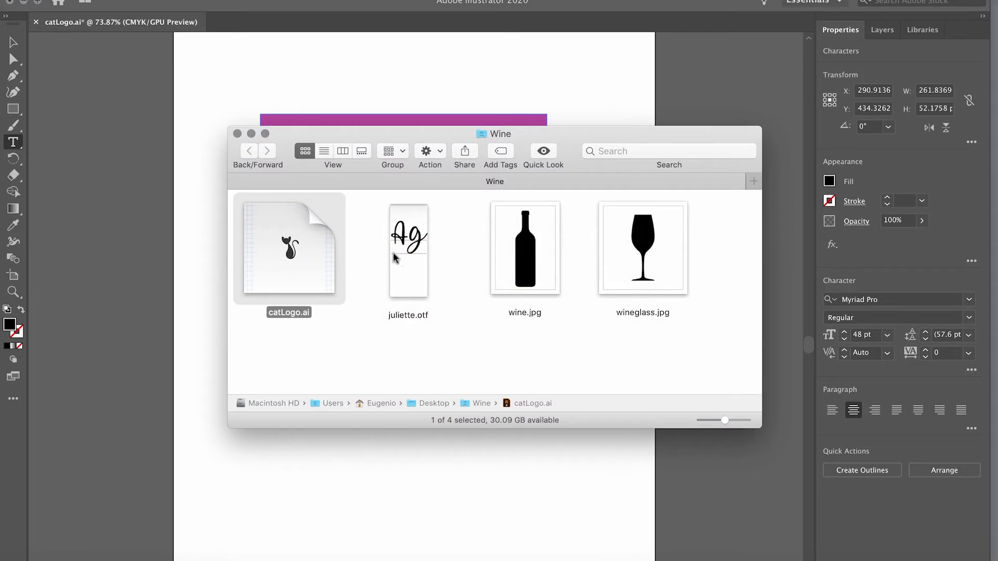
{"action": "key", "text": "super+Tab"}
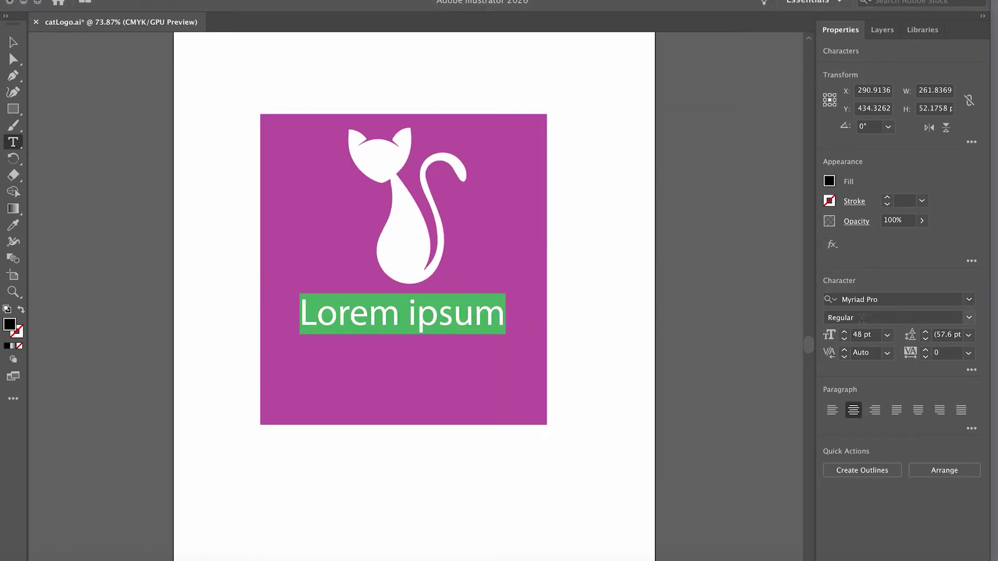
{"action": "left_click", "coordinate": [882, 300]}
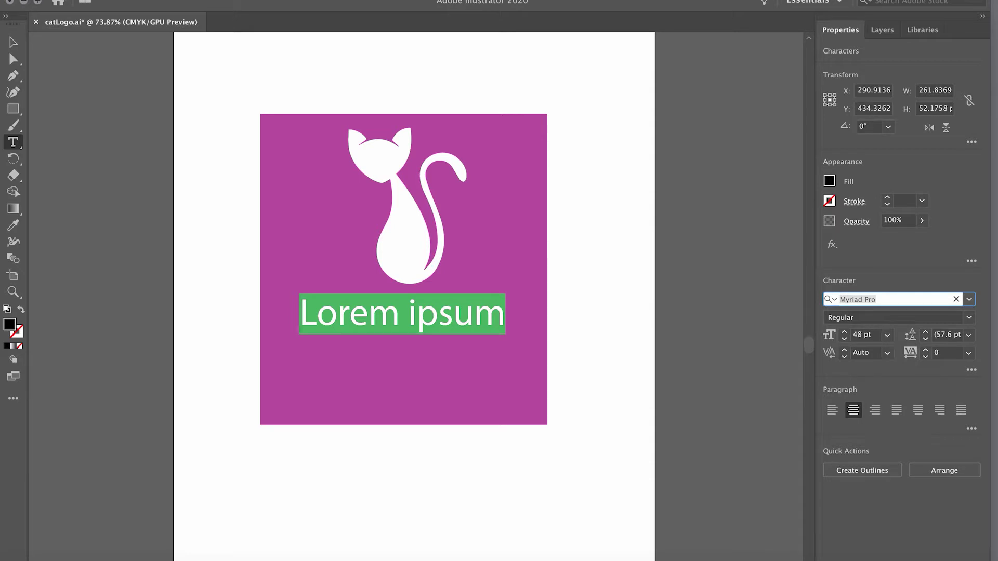
{"action": "type", "text": "ju"}
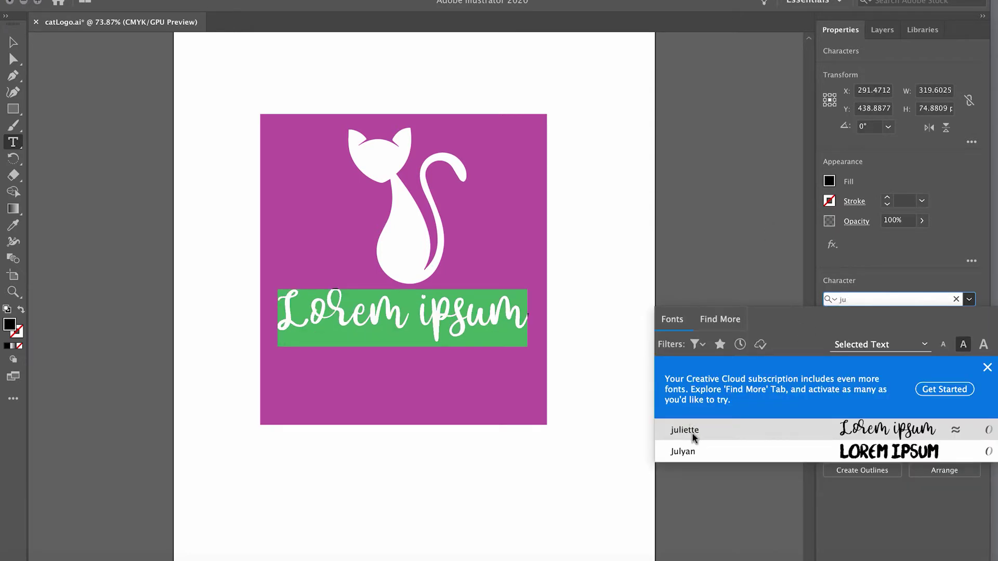
{"action": "left_click", "coordinate": [697, 432]}
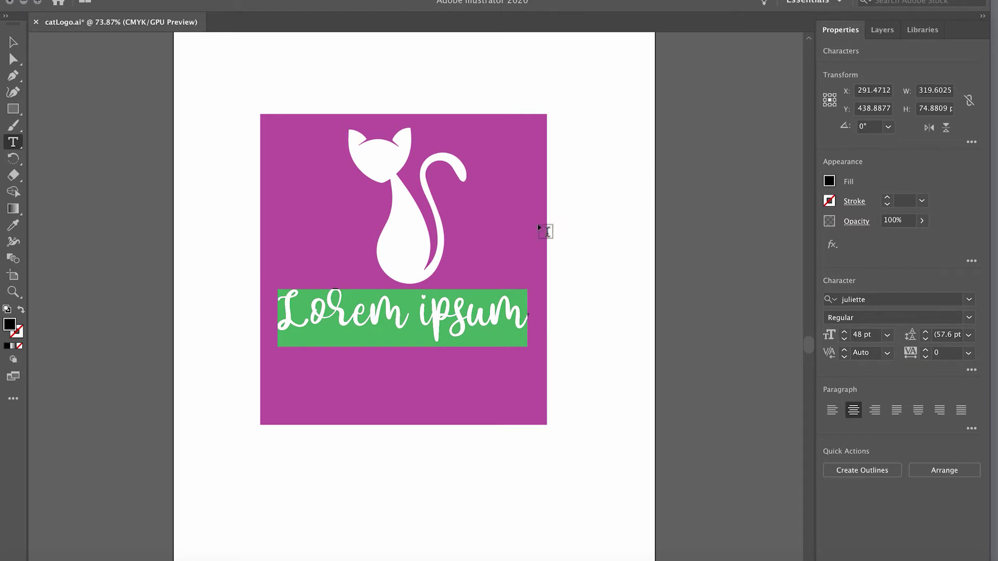
{"action": "left_click", "coordinate": [887, 337]}
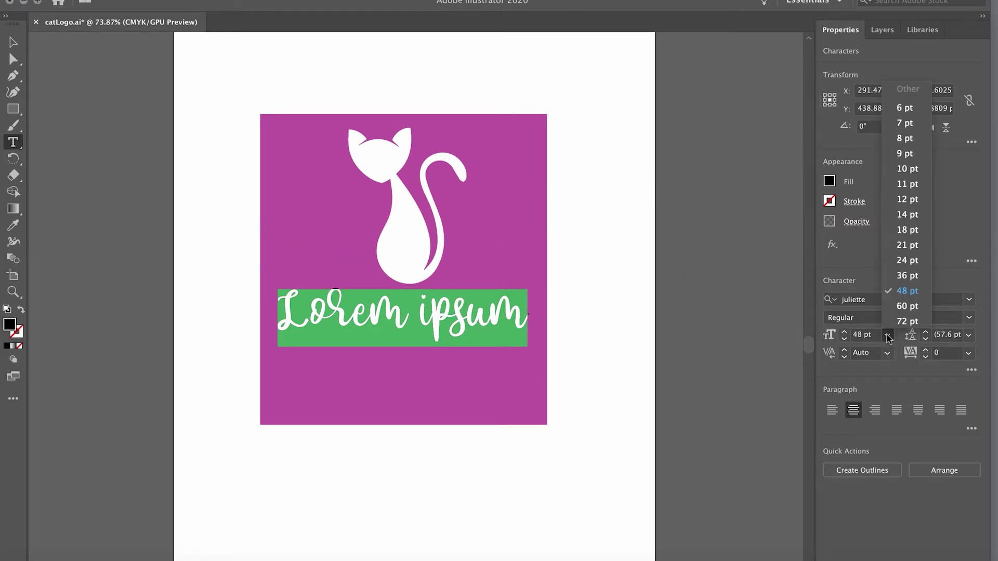
{"action": "left_click", "coordinate": [905, 278]}
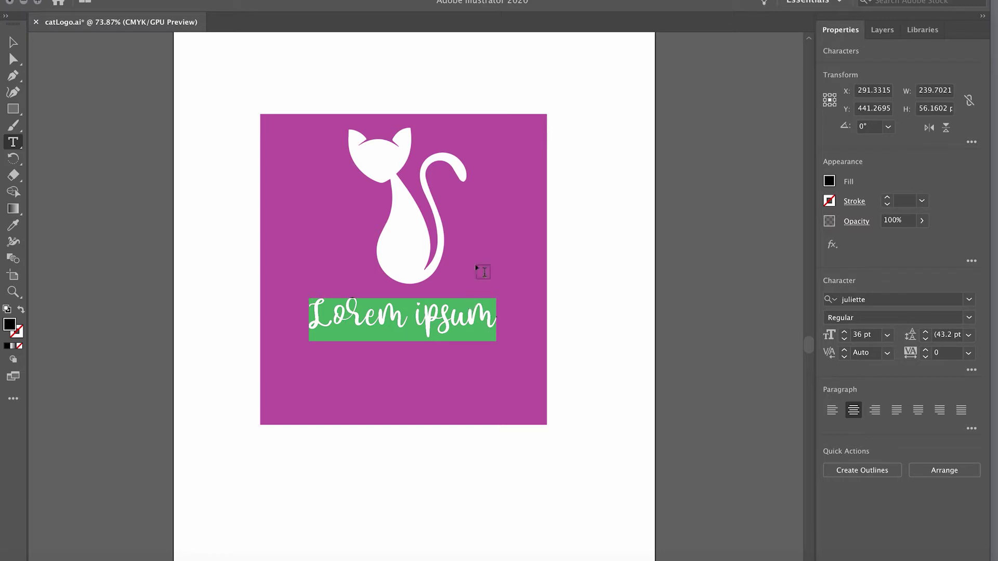
Replace the placeholder text below the cat with "Le Chat Noir" and finish editing it
{"action": "type", "text": "Le"}
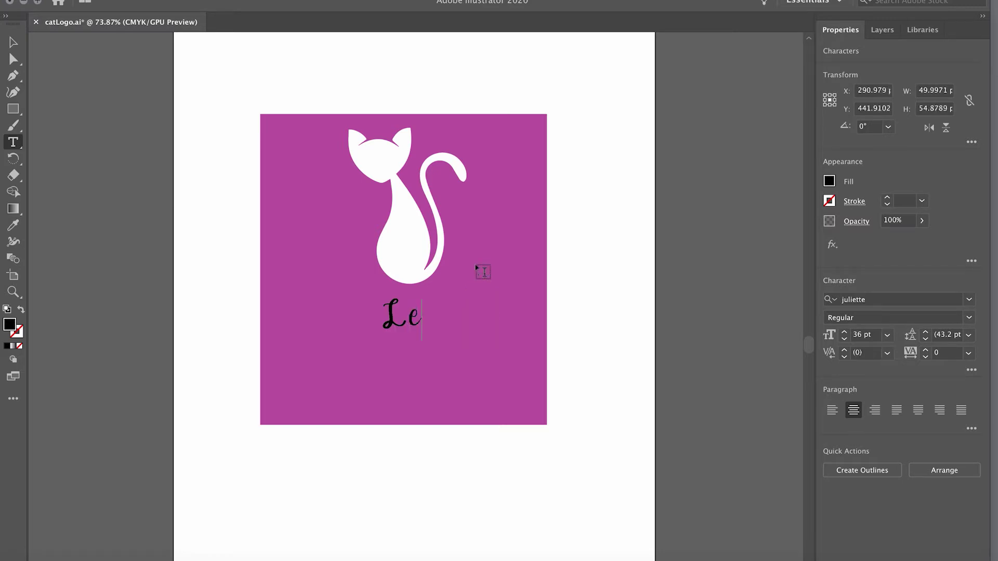
{"action": "type", "text": " Chat Noir"}
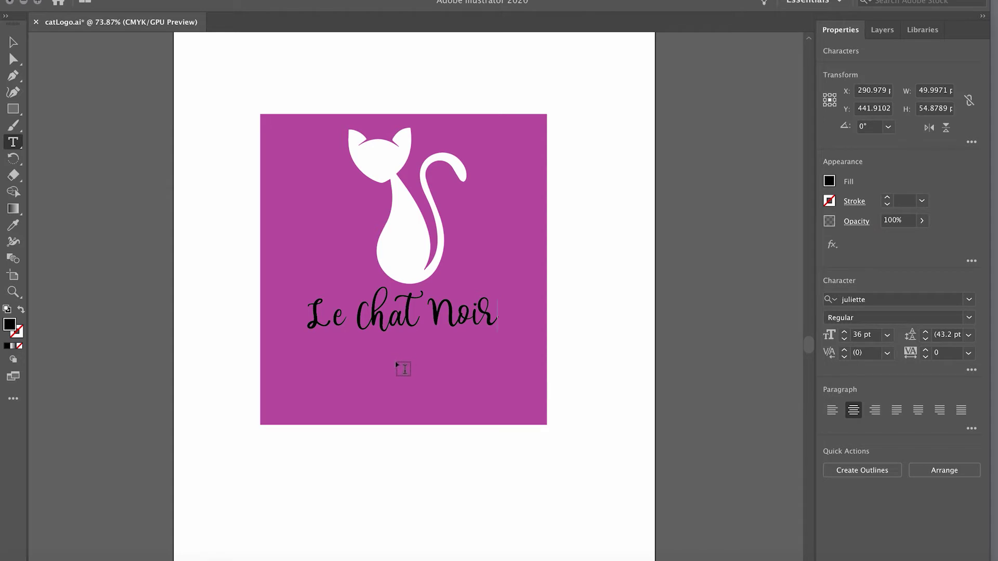
{"action": "key", "text": "Escape"}
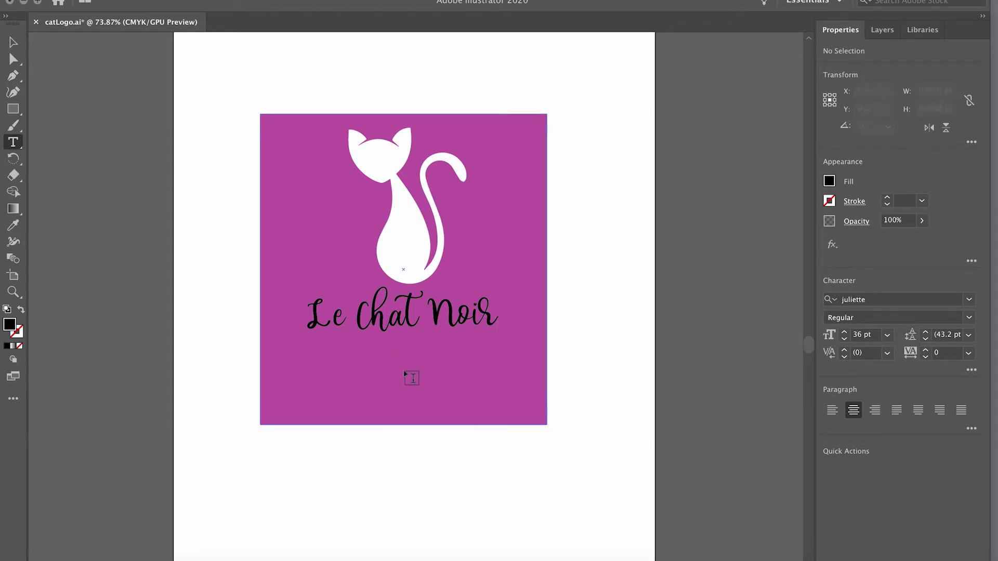
Add a second placeholder text line below "Le Chat Noir" and set its font to Montserrat Regular
{"action": "left_click", "coordinate": [407, 355]}
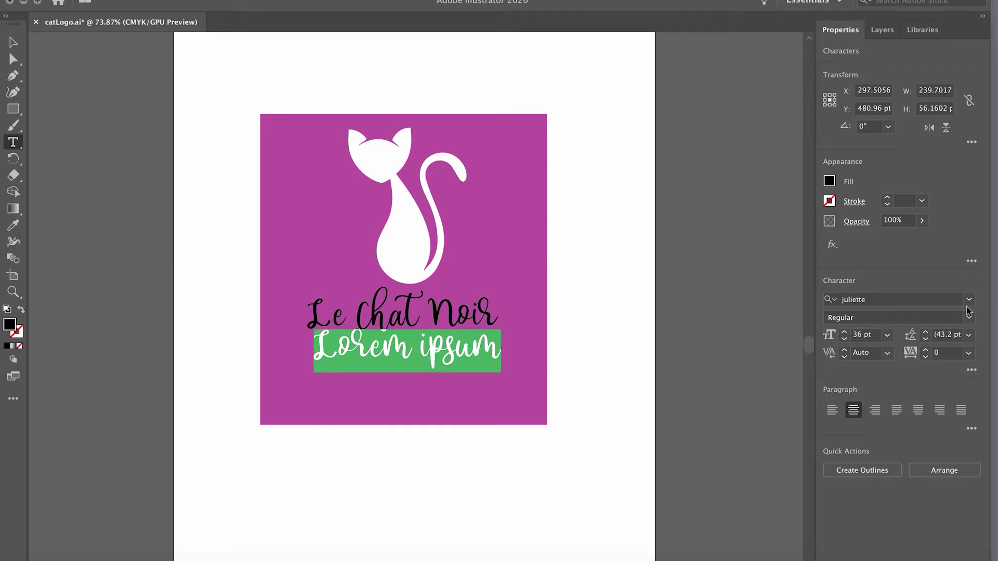
{"action": "key", "text": "super+alt+shift+m"}
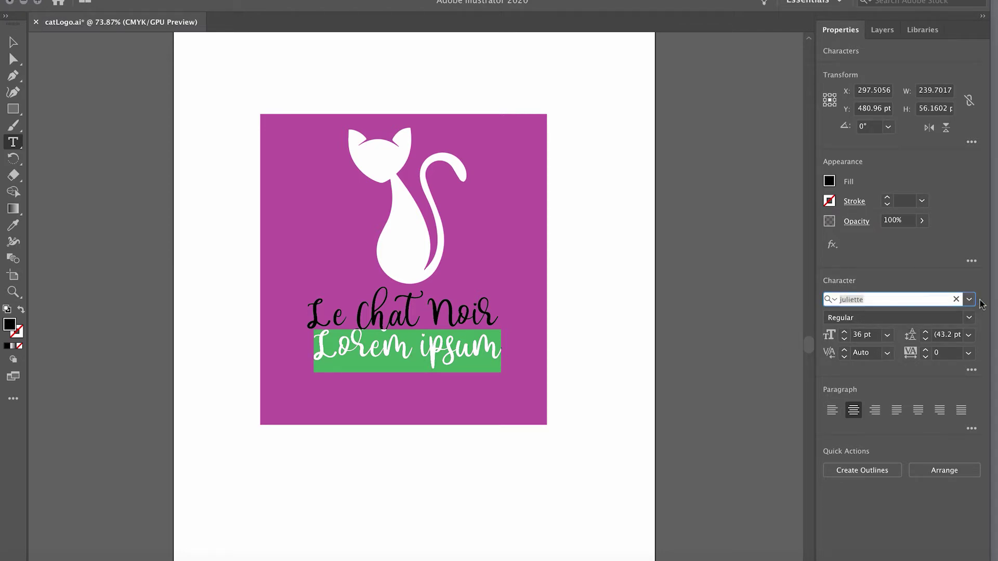
{"action": "type", "text": "mon"}
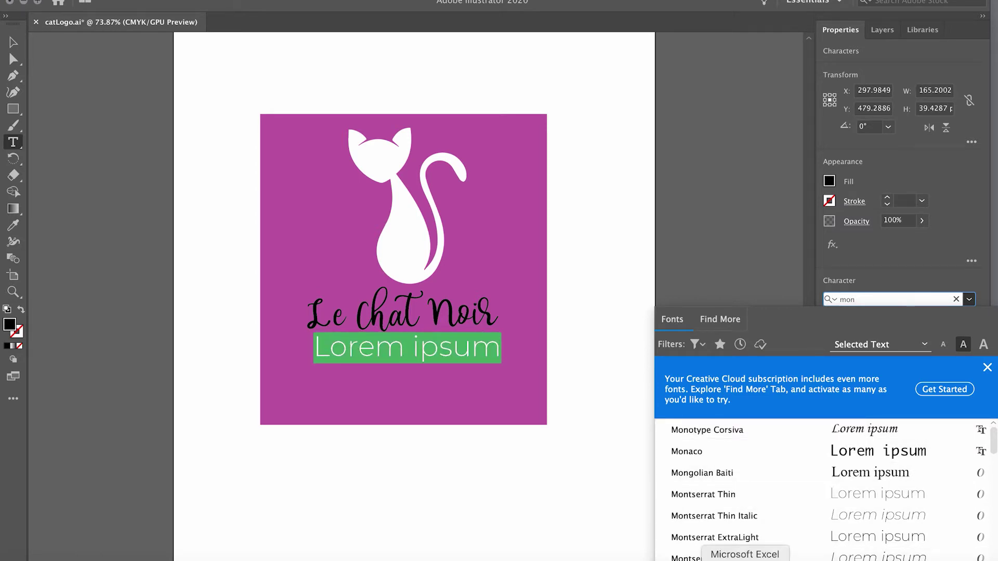
{"action": "scroll", "coordinate": [745, 537], "scroll_direction": "down", "scroll_amount": 5}
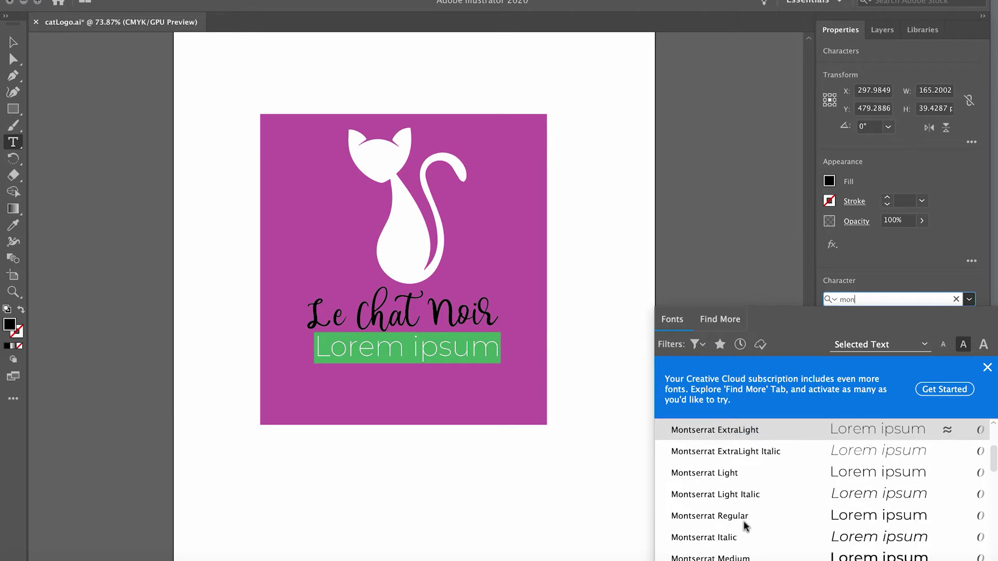
{"action": "left_click", "coordinate": [745, 517]}
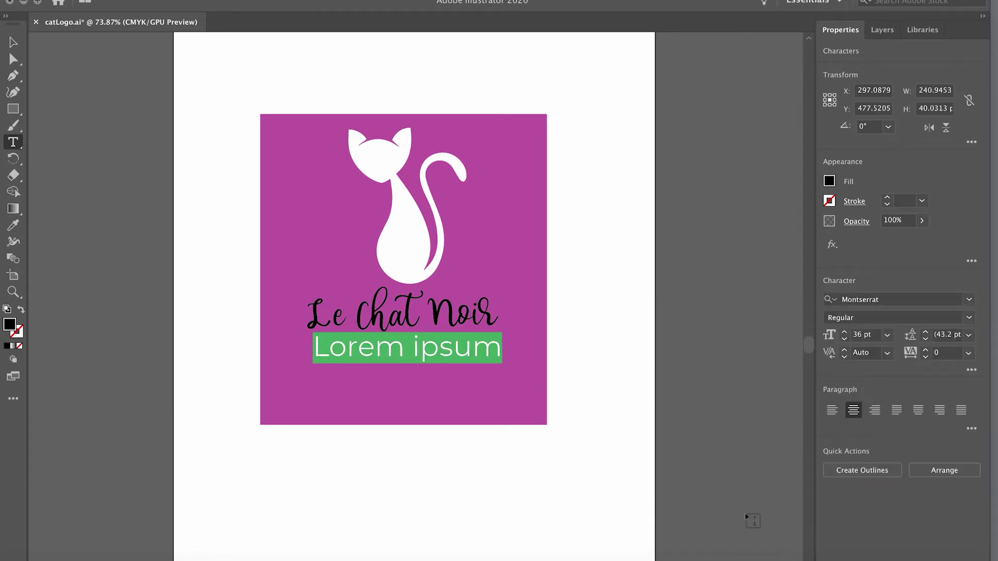
Set the second text line to 24 pt and replace its placeholder with "Pinot Noir"
{"action": "left_click", "coordinate": [889, 336]}
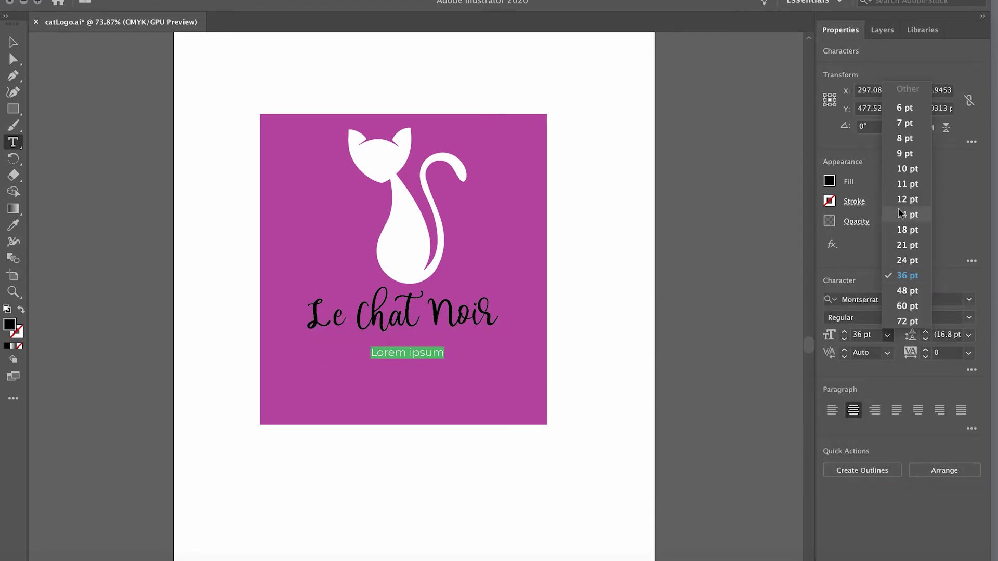
{"action": "left_click", "coordinate": [906, 260]}
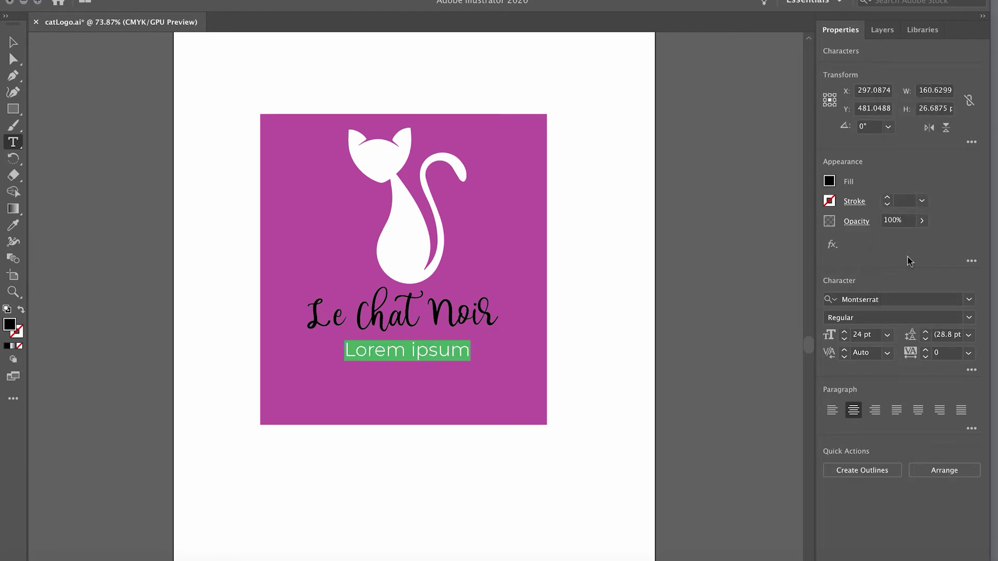
{"action": "type", "text": "Pinot"}
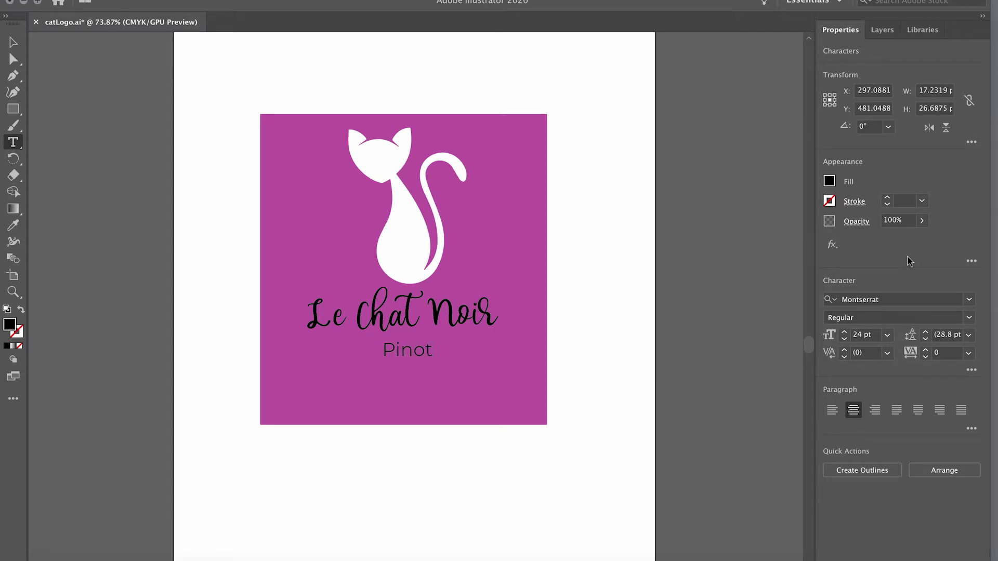
{"action": "type", "text": " Noir"}
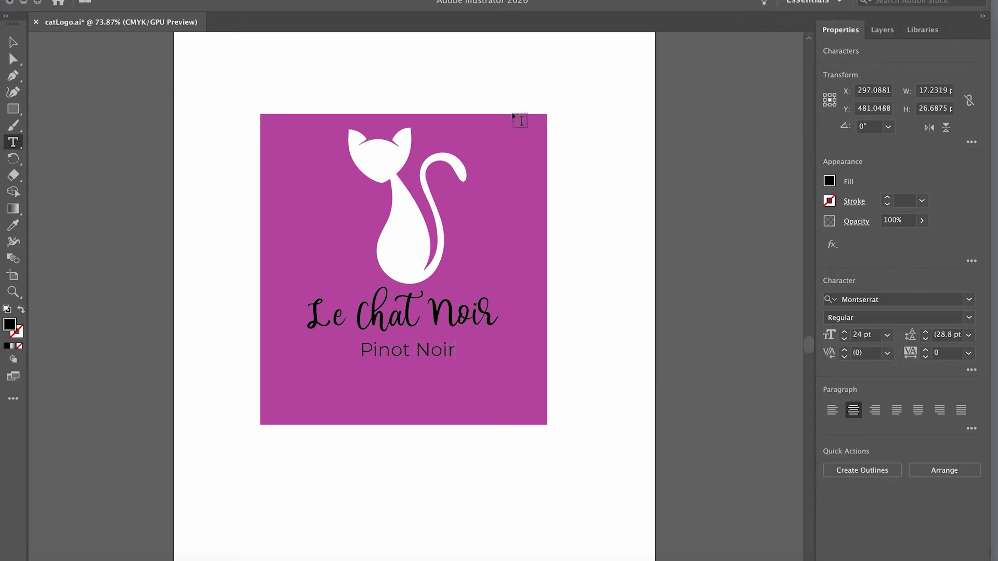
{"action": "left_click", "coordinate": [13, 42]}
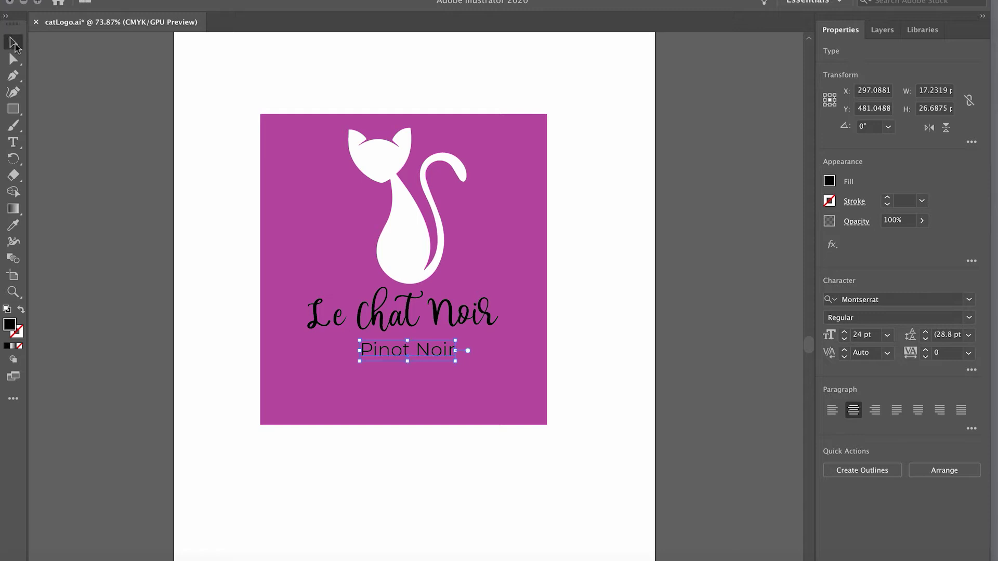
Duplicate the purple rectangle in place and narrow the copy to about 182 pt wide so it covers only the label's left half
{"action": "left_click", "coordinate": [203, 179]}
{"action": "left_click", "coordinate": [404, 224]}
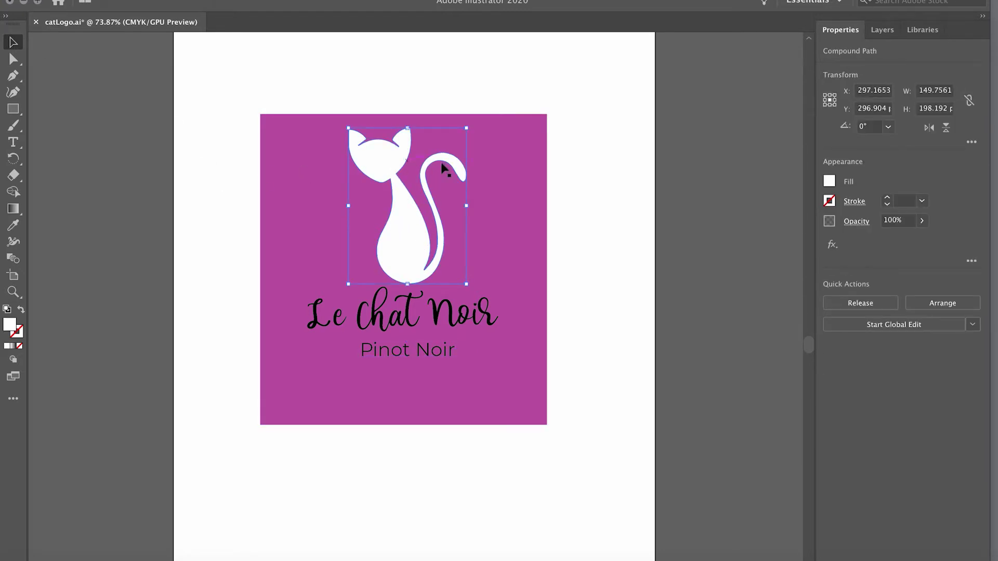
{"action": "left_click", "coordinate": [518, 199]}
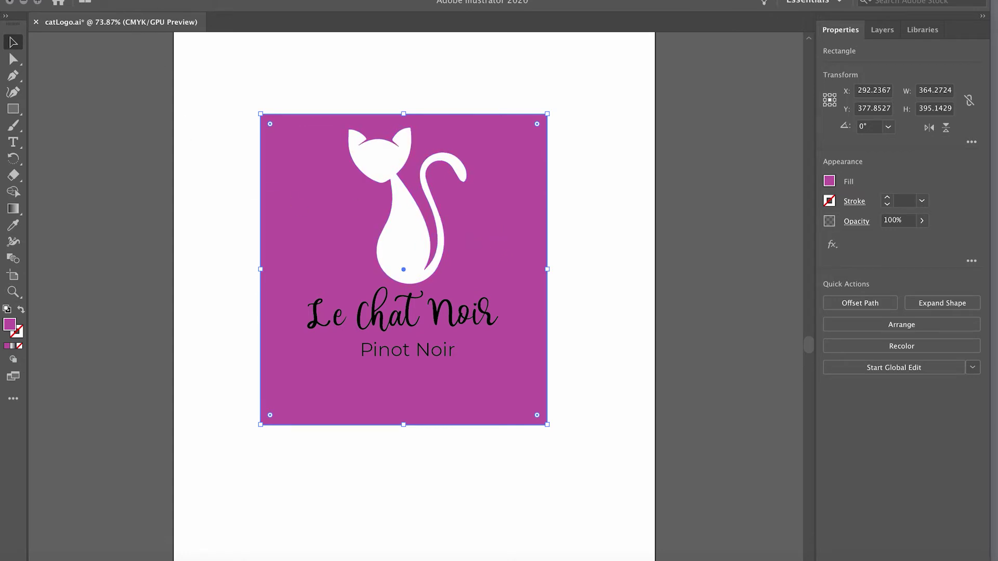
{"action": "left_click", "coordinate": [136, 0]}
{"action": "left_click", "coordinate": [154, 42]}
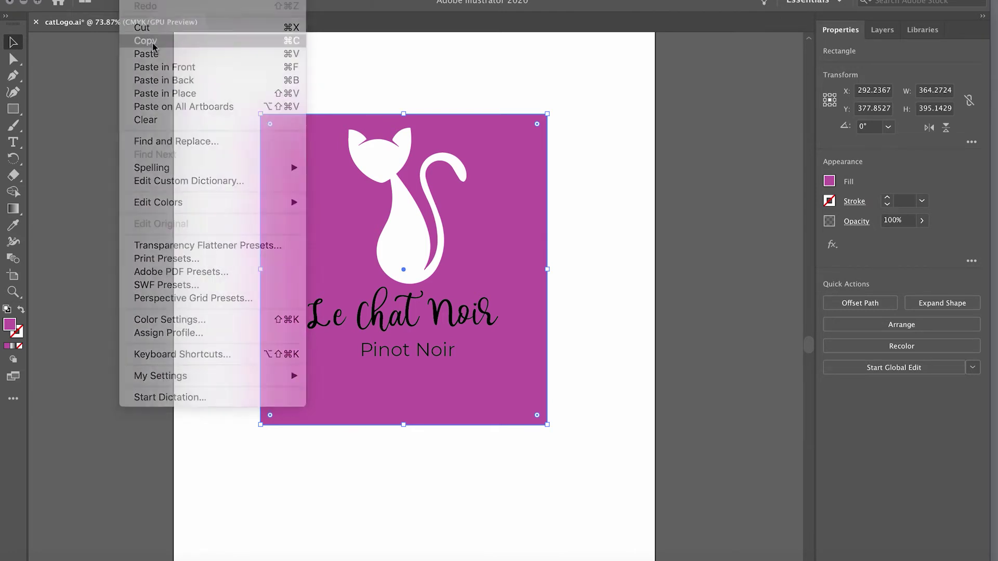
{"action": "left_click", "coordinate": [136, 0]}
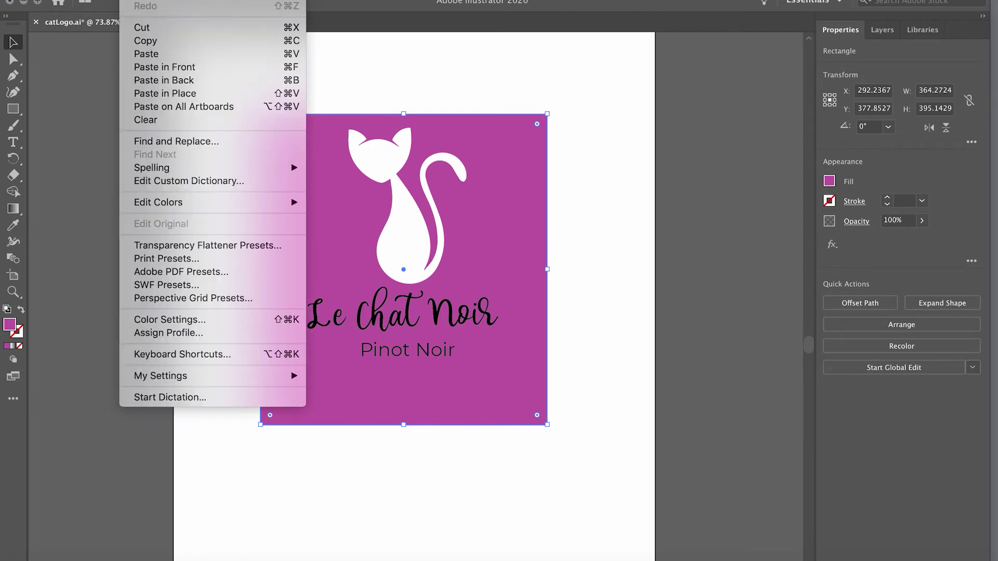
{"action": "left_click", "coordinate": [172, 99]}
{"action": "left_click_drag", "start_coordinate": [547, 270], "coordinate": [404, 271]}
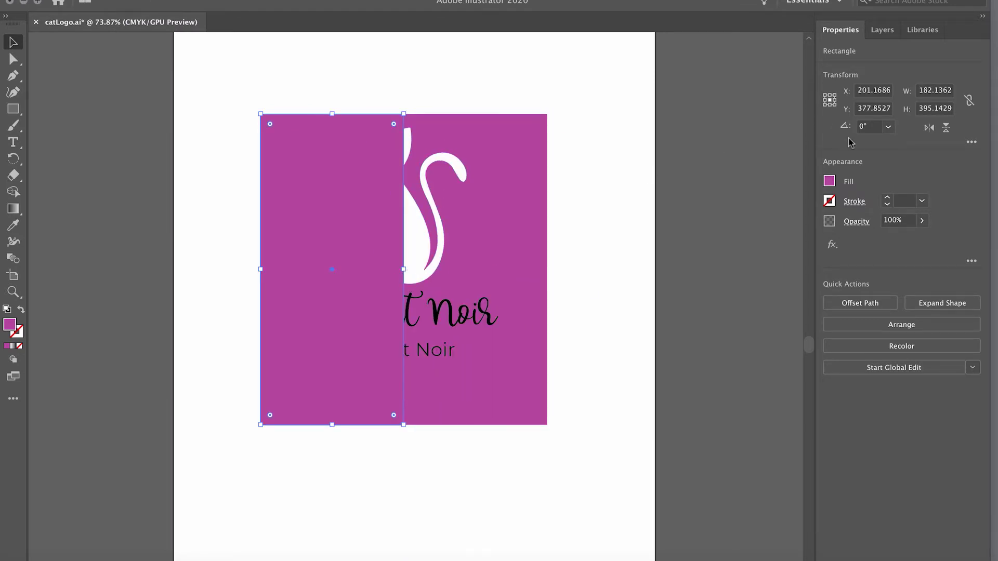
Switch the half-width rectangle's fill to HSB sliders and darken it to 60% saturation and 48% brightness
{"action": "left_click", "coordinate": [830, 181]}
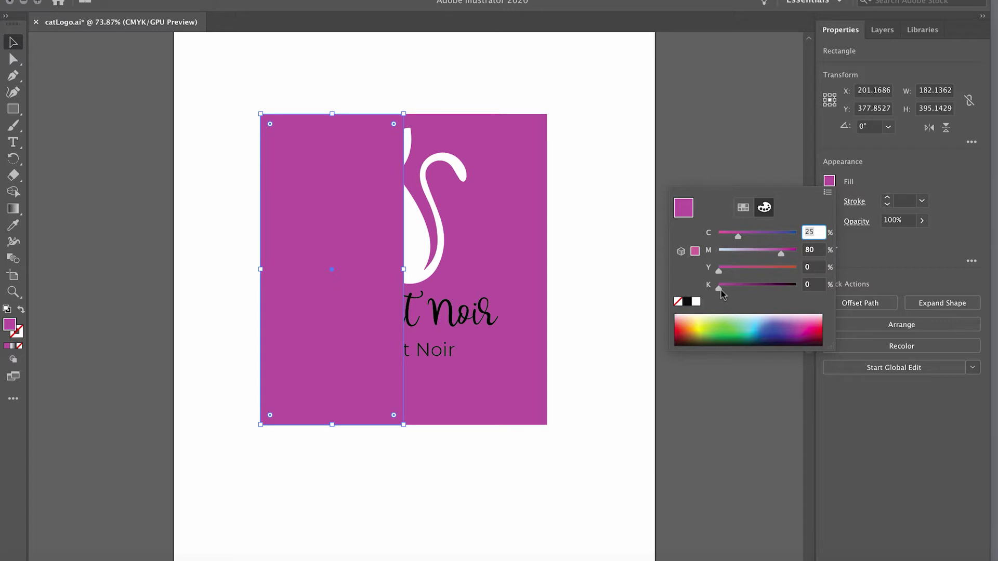
{"action": "mouse_move", "coordinate": [722, 294]}
{"action": "left_mouse_down"}
{"action": "mouse_move", "coordinate": [744, 296]}
{"action": "mouse_move", "coordinate": [711, 292]}
{"action": "left_mouse_up"}
{"action": "left_click", "coordinate": [828, 193]}
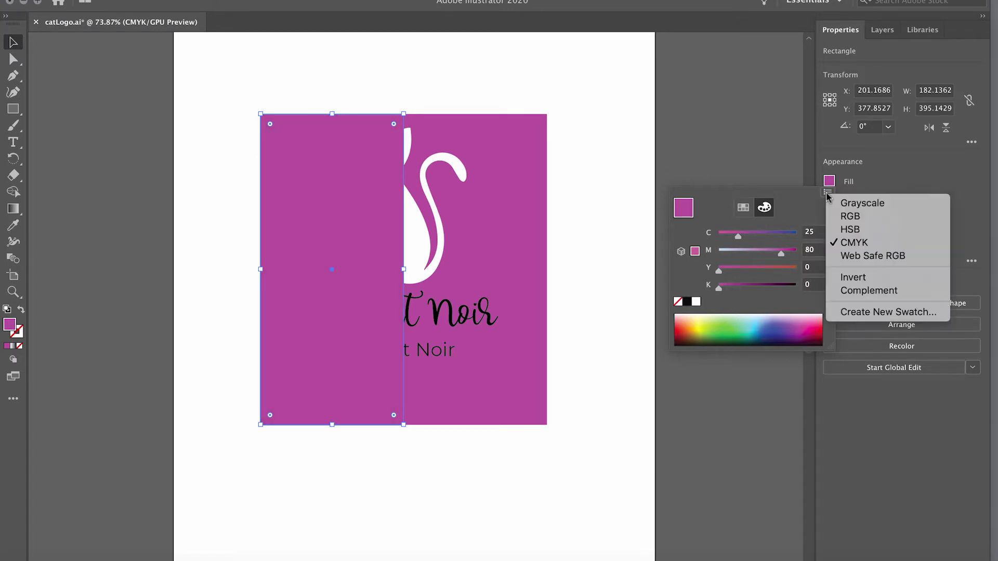
{"action": "left_click", "coordinate": [859, 233]}
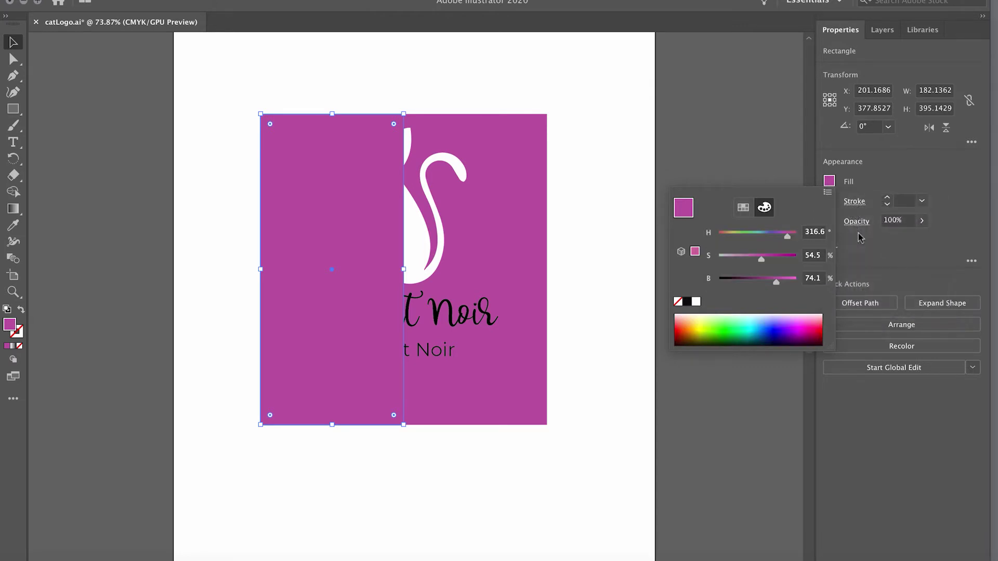
{"action": "mouse_move", "coordinate": [778, 282]}
{"action": "left_mouse_down"}
{"action": "mouse_move", "coordinate": [760, 285]}
{"action": "mouse_move", "coordinate": [773, 265]}
{"action": "left_mouse_up"}
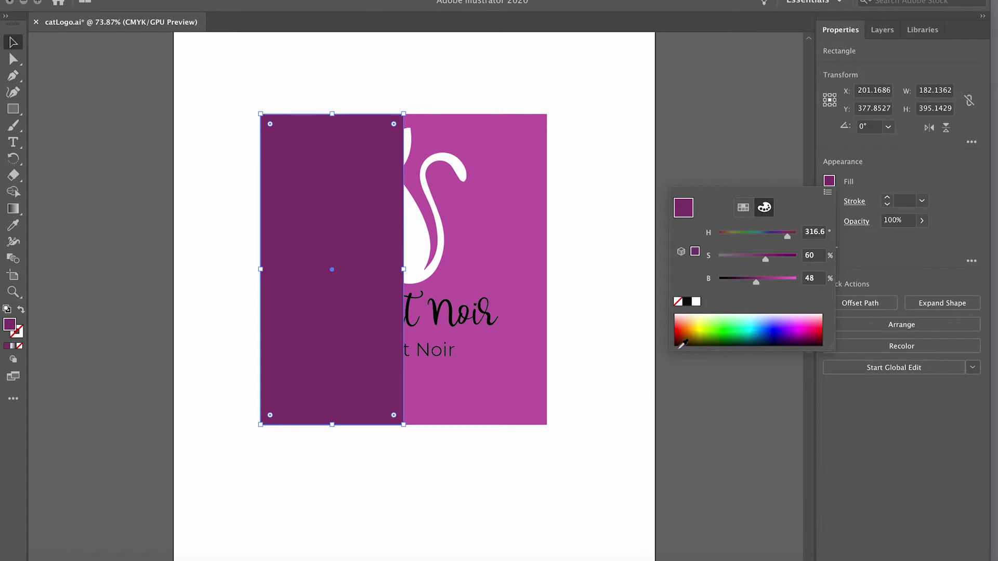
{"action": "left_click", "coordinate": [831, 182]}
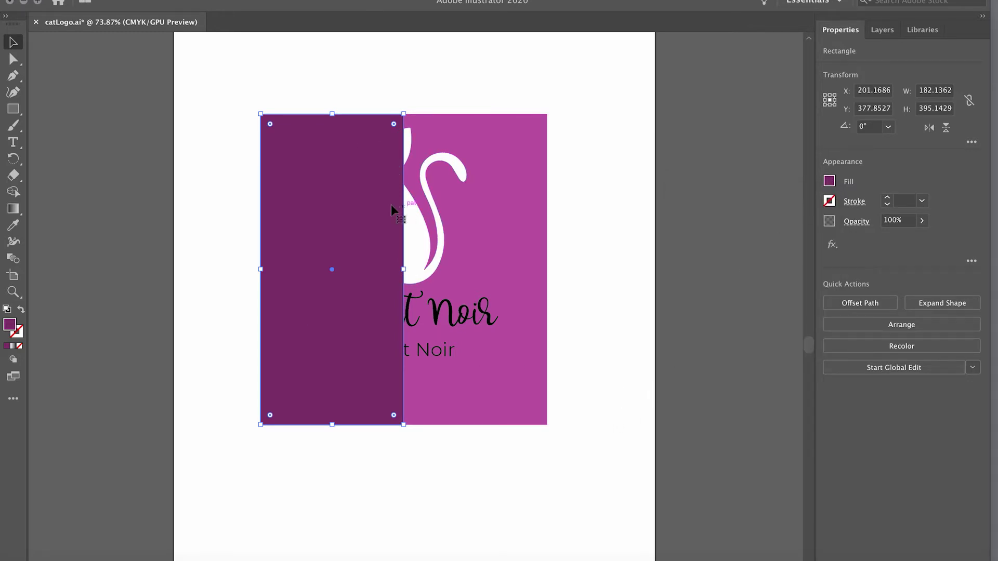
Send the dark purple rectangle to the back, and bring it forward one level so it sits directly above the full background
{"action": "right_click", "coordinate": [359, 186]}
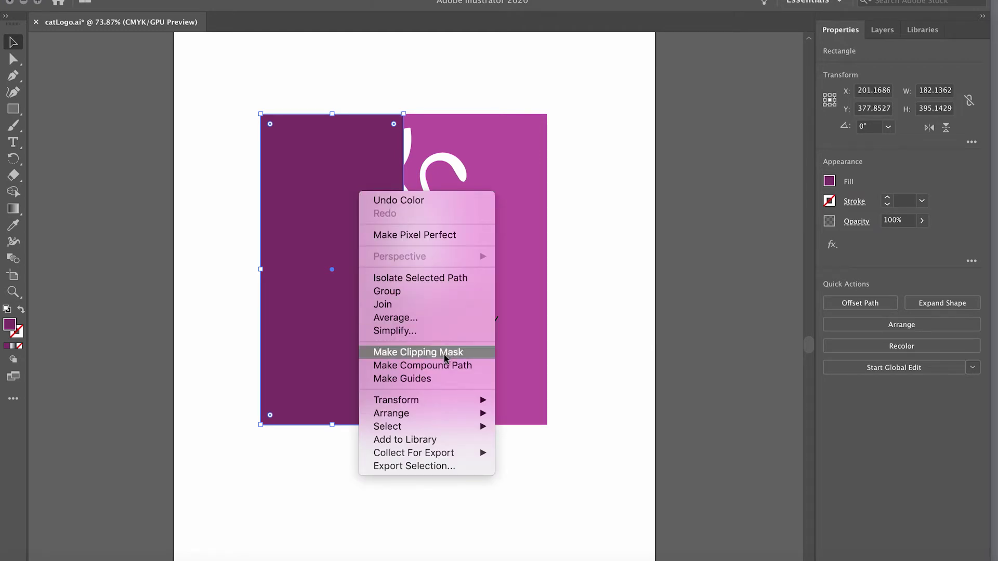
{"action": "mouse_move", "coordinate": [439, 413]}
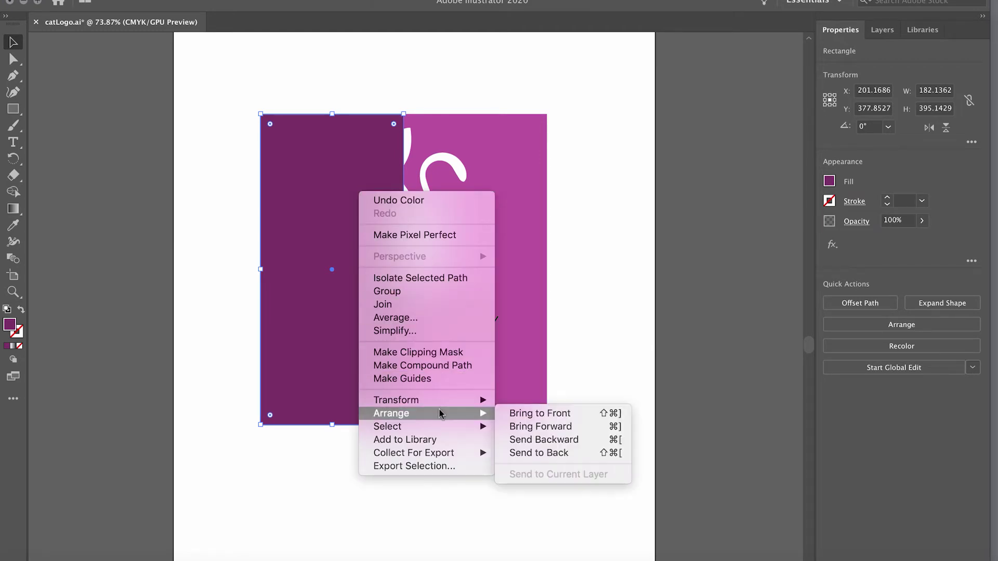
{"action": "left_click", "coordinate": [550, 452]}
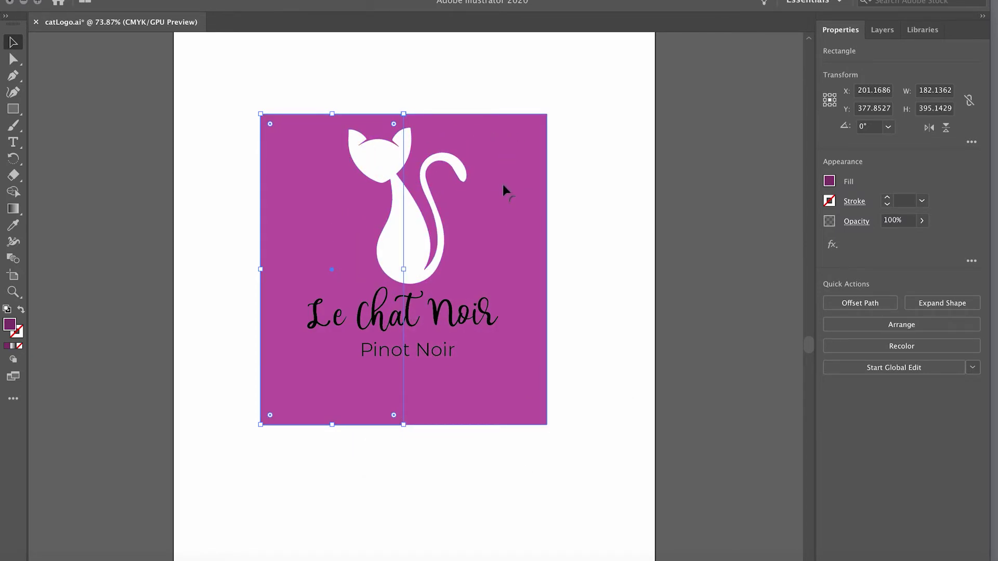
{"action": "right_click", "coordinate": [362, 236]}
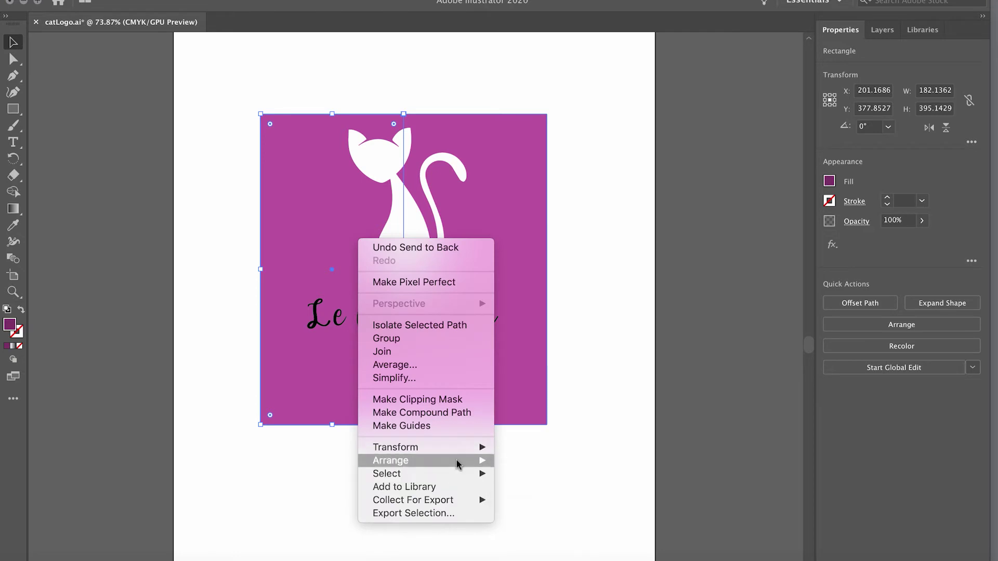
{"action": "mouse_move", "coordinate": [468, 461]}
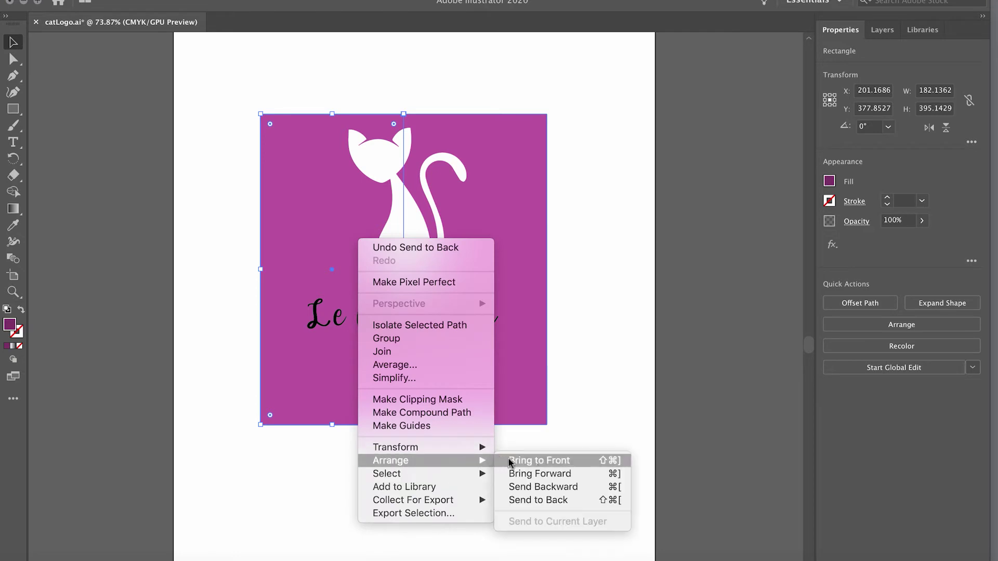
{"action": "left_click", "coordinate": [556, 475]}
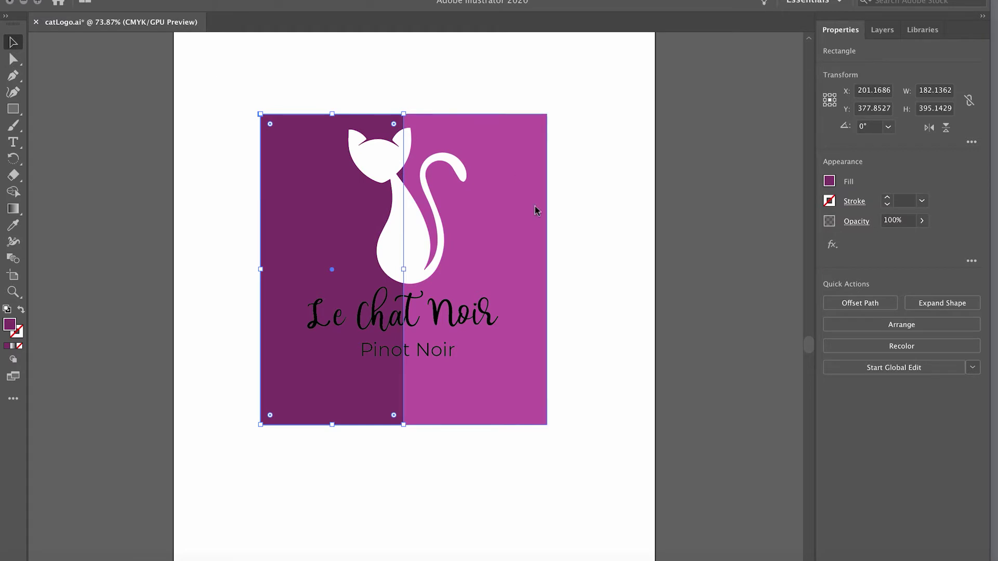
Move both text lines slightly down together, fill them with white and deselect them
{"action": "left_click", "coordinate": [447, 323]}
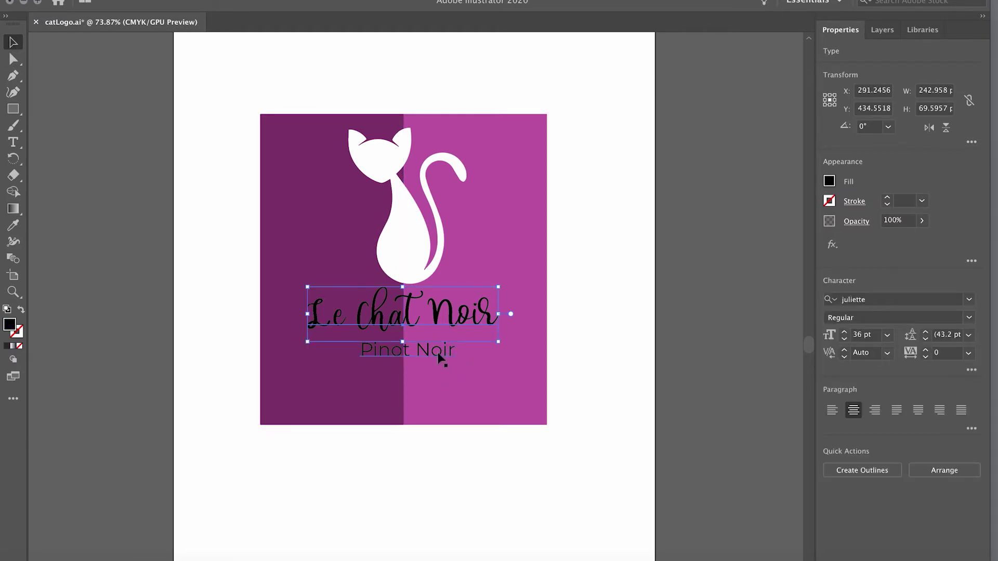
{"action": "left_click_drag", "start_coordinate": [452, 322], "coordinate": [453, 328]}
{"action": "left_click", "coordinate": [830, 181]}
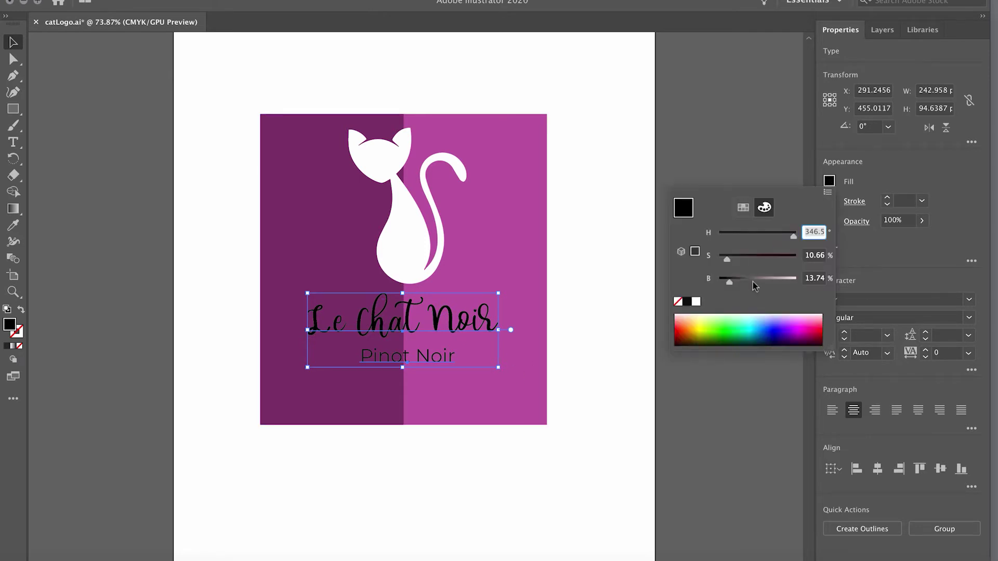
{"action": "left_click", "coordinate": [698, 304]}
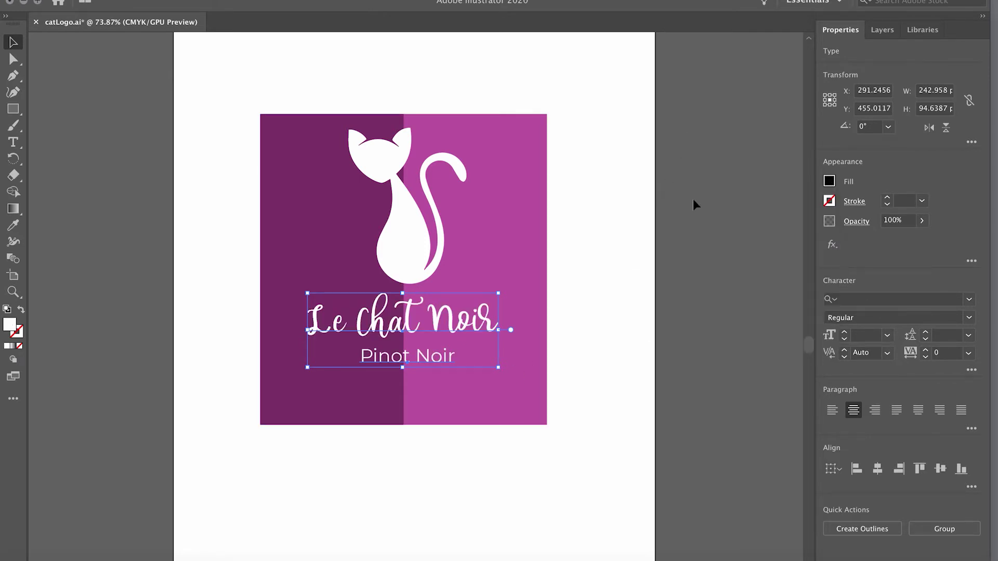
{"action": "left_click", "coordinate": [677, 350]}
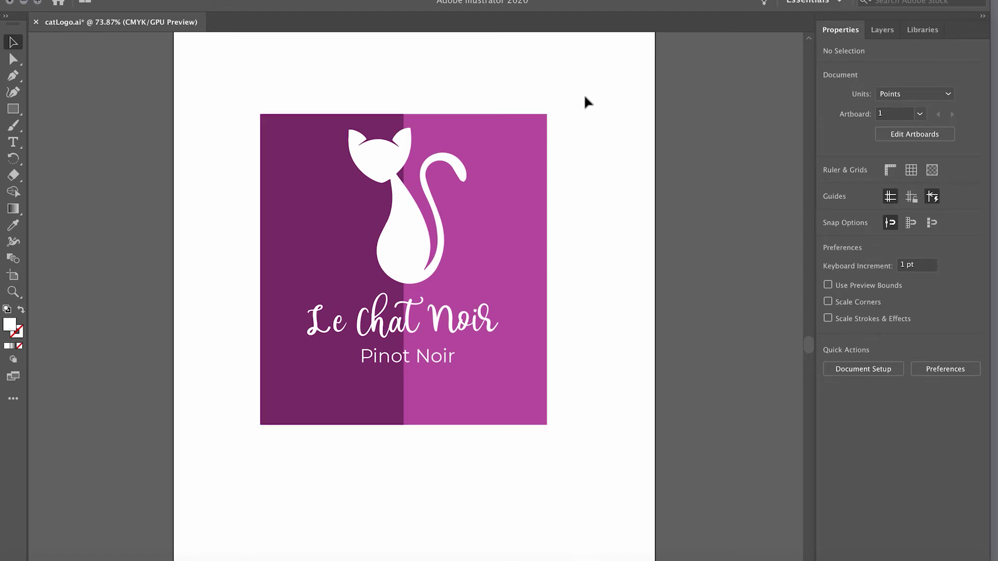
Shorten both purple rectangles from their bottom edge to about 351 pt high, and move the whole label up and left on the artboard
{"action": "left_click_drag", "start_coordinate": [586, 97], "coordinate": [241, 441]}
{"action": "left_click", "coordinate": [374, 453]}
{"action": "left_click_drag", "start_coordinate": [393, 432], "coordinate": [405, 390]}
{"action": "left_click", "coordinate": [391, 440]}
{"action": "key", "text": "ctrl+a"}
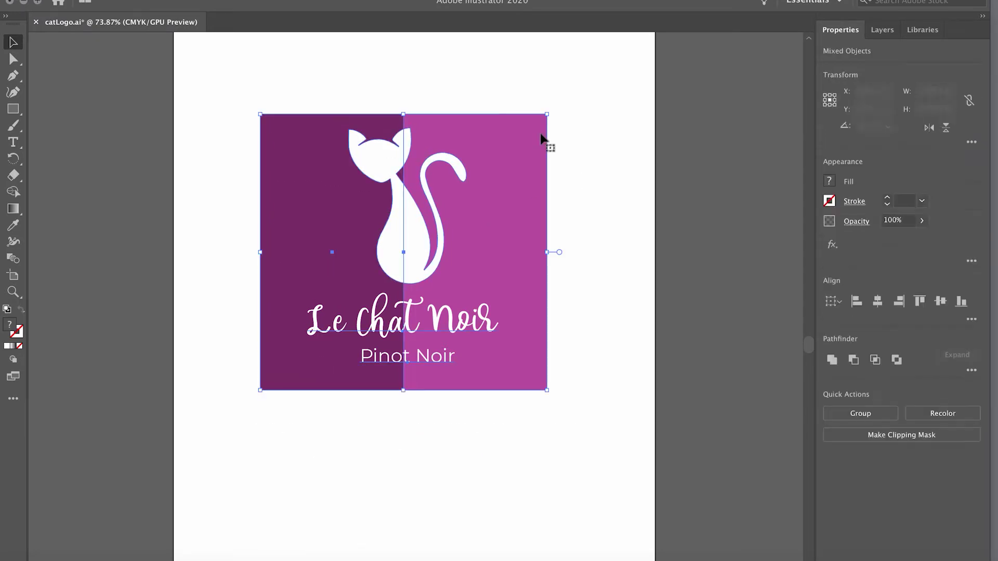
{"action": "left_click_drag", "start_coordinate": [541, 138], "coordinate": [504, 124]}
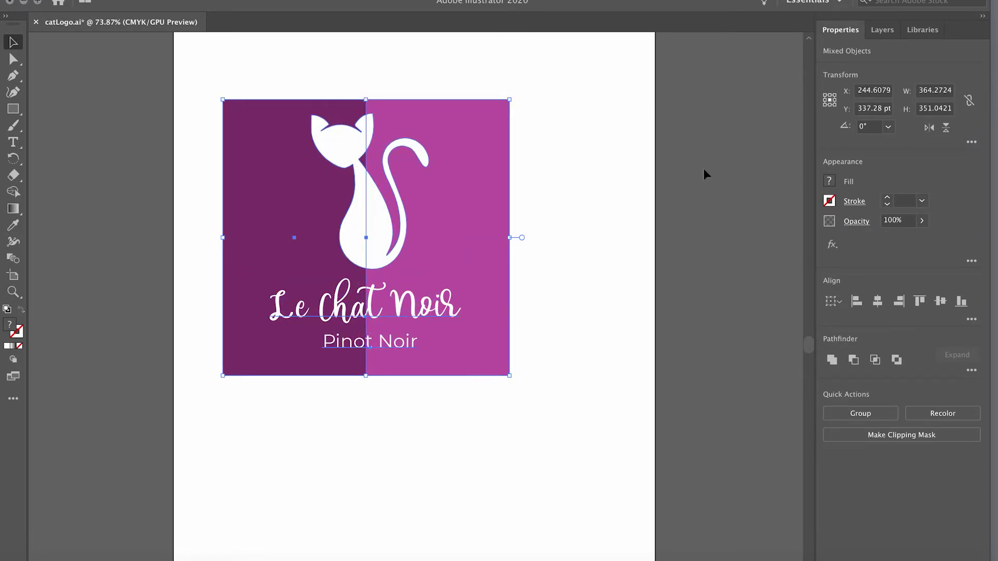
Shift the label slightly left and save all of its artwork as a dynamic movie clip symbol named "the cat"
{"action": "left_click_drag", "start_coordinate": [467, 155], "coordinate": [457, 155]}
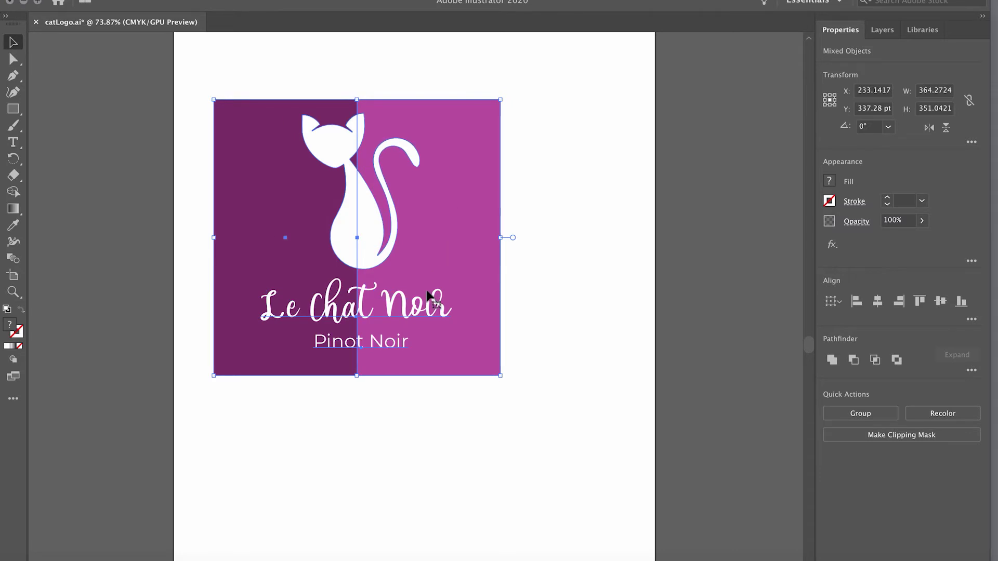
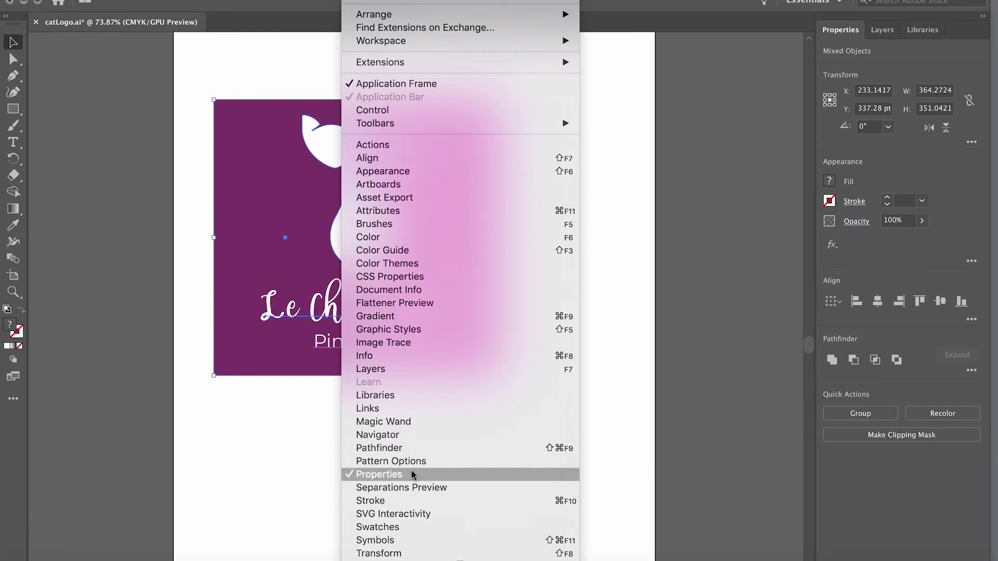
{"action": "left_click", "coordinate": [411, 542]}
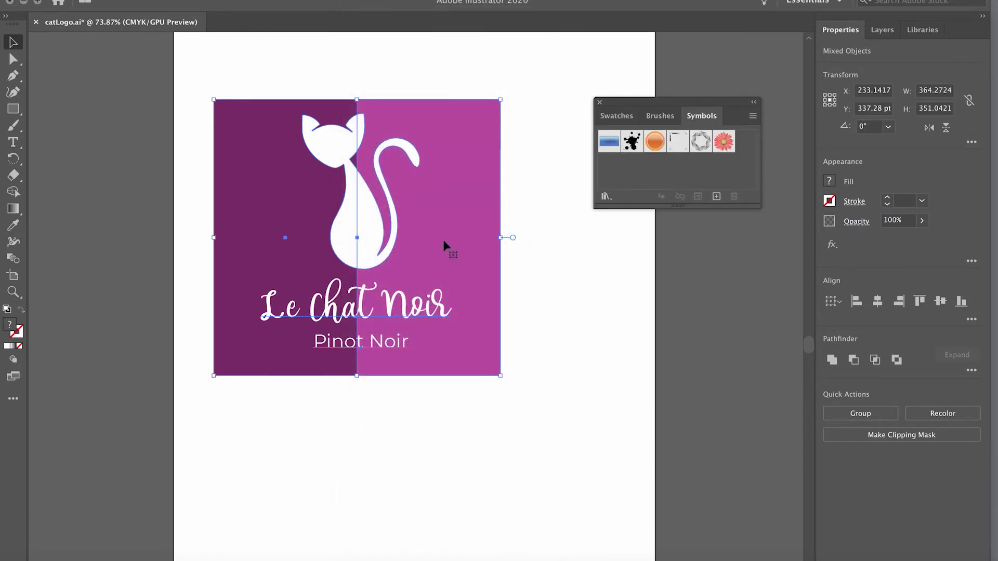
{"action": "left_click", "coordinate": [717, 196]}
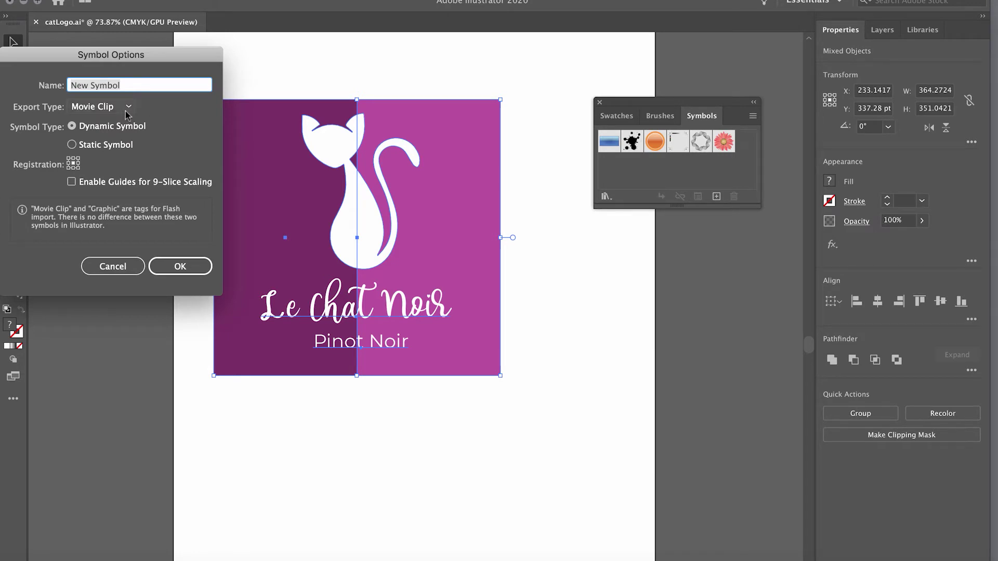
{"action": "type", "text": "the ca"}
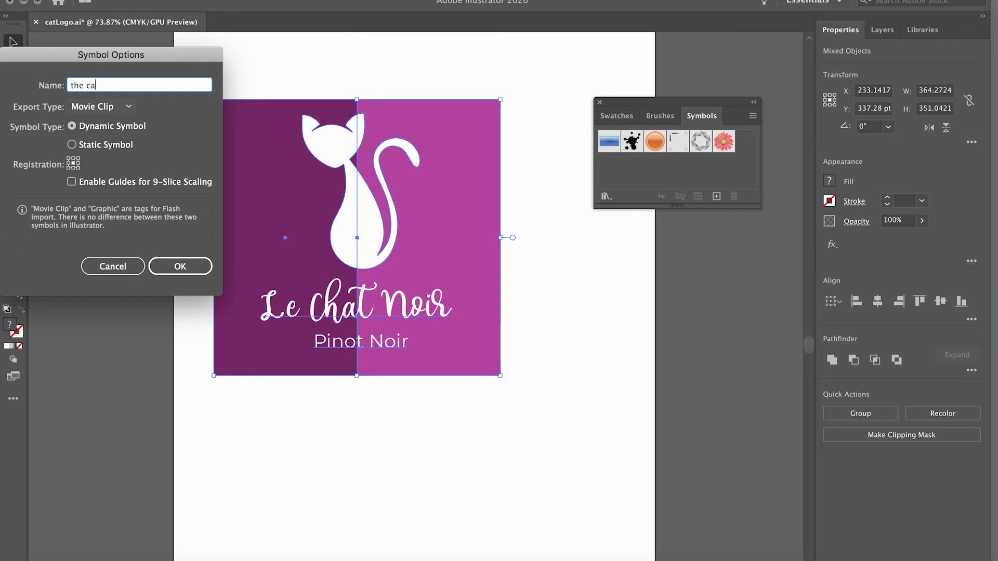
{"action": "key", "text": "Return"}
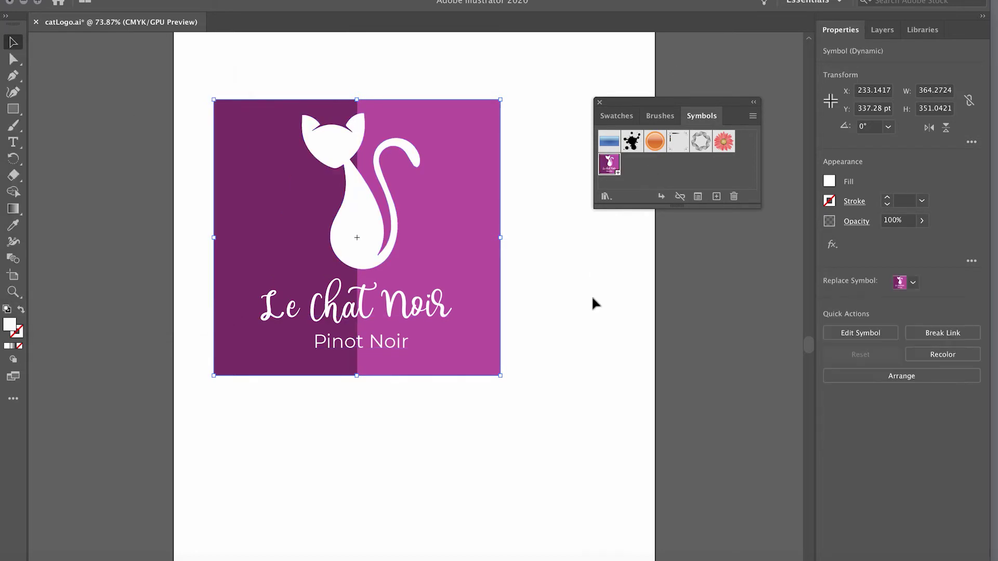
Move the label symbol up and right on the artboard and deselect it
{"action": "left_click", "coordinate": [537, 343]}
{"action": "left_click_drag", "start_coordinate": [451, 250], "coordinate": [487, 216]}
{"action": "left_click", "coordinate": [457, 506]}
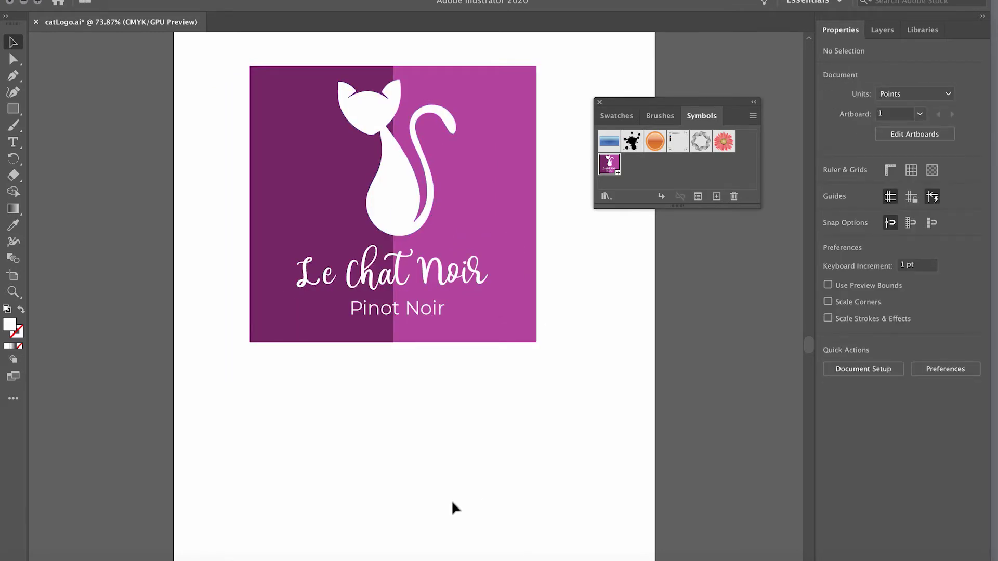
Open the label symbol for editing, copy only the white cat shape and leave symbol editing
{"action": "left_click", "coordinate": [403, 172]}
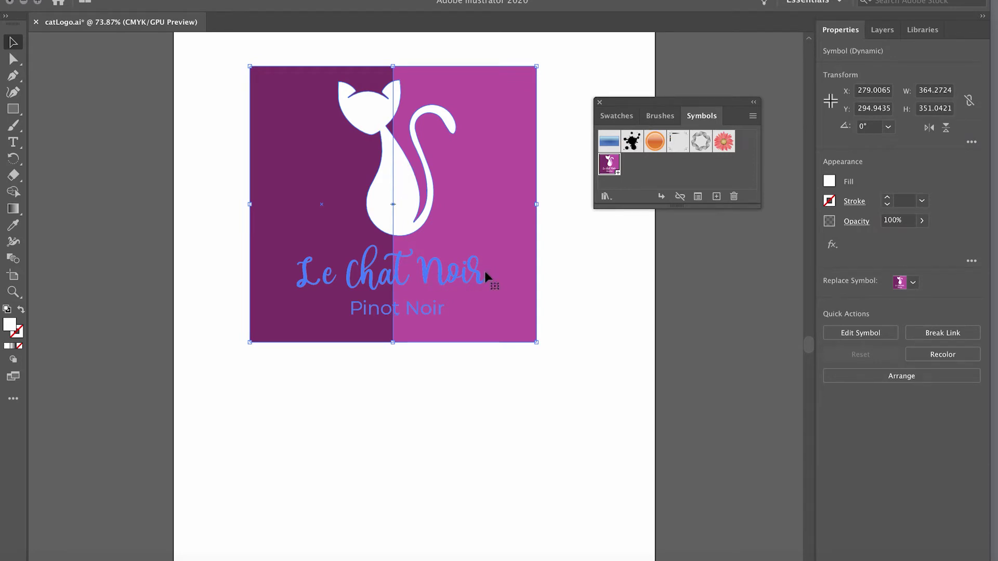
{"action": "double_click", "coordinate": [409, 187]}
{"action": "left_click", "coordinate": [622, 352]}
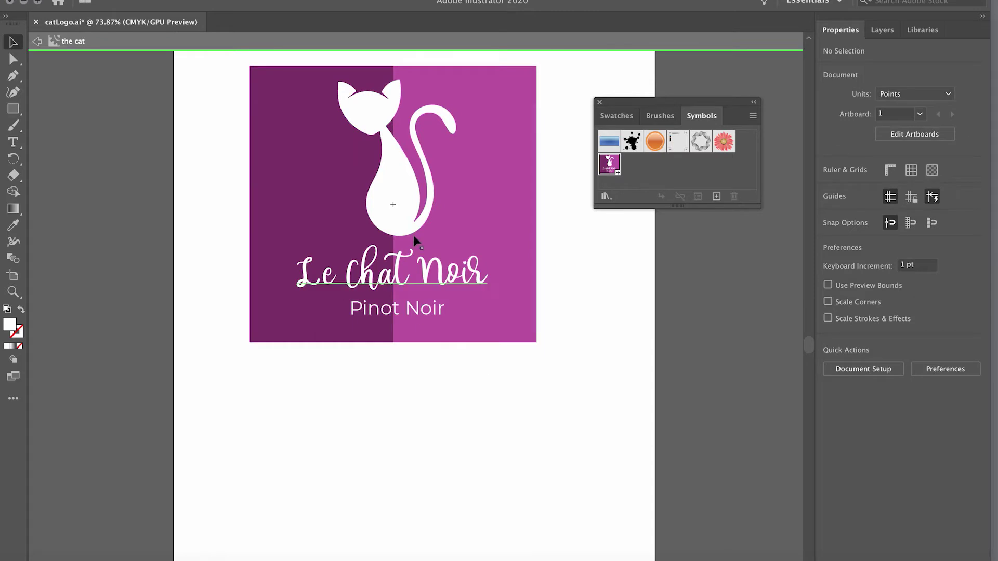
{"action": "left_click", "coordinate": [388, 168]}
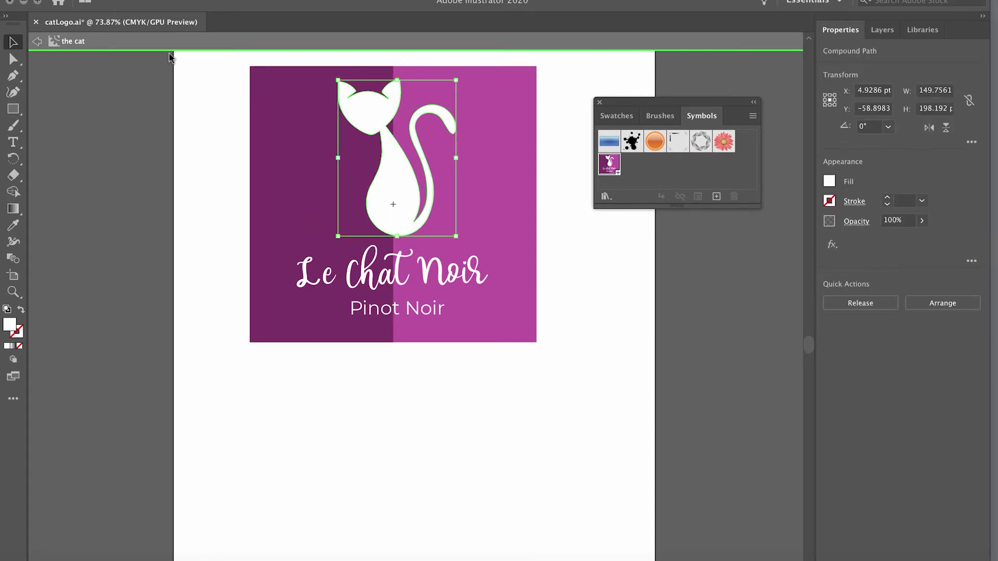
{"action": "left_click", "coordinate": [130, 0]}
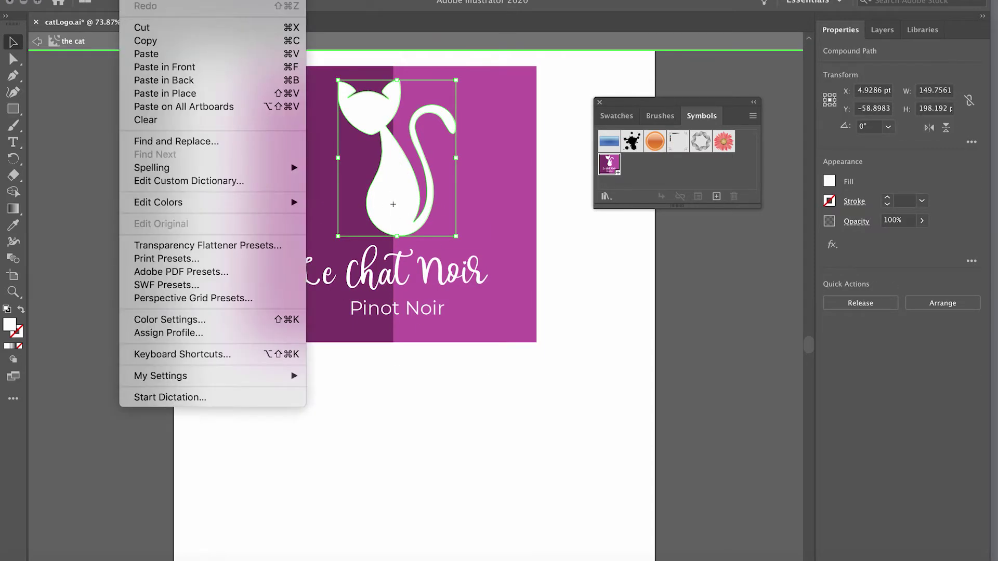
{"action": "left_click", "coordinate": [150, 42]}
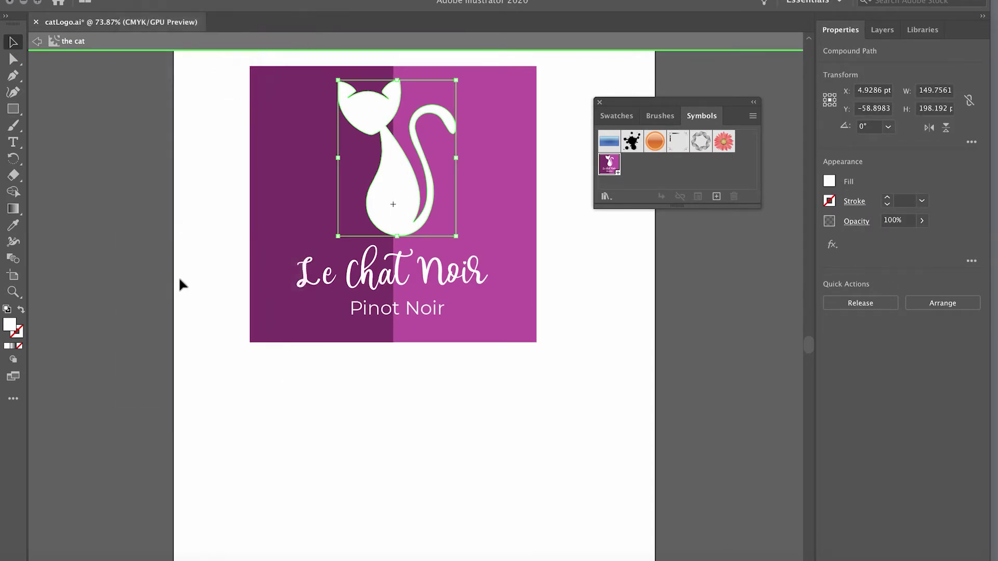
{"action": "double_click", "coordinate": [105, 163]}
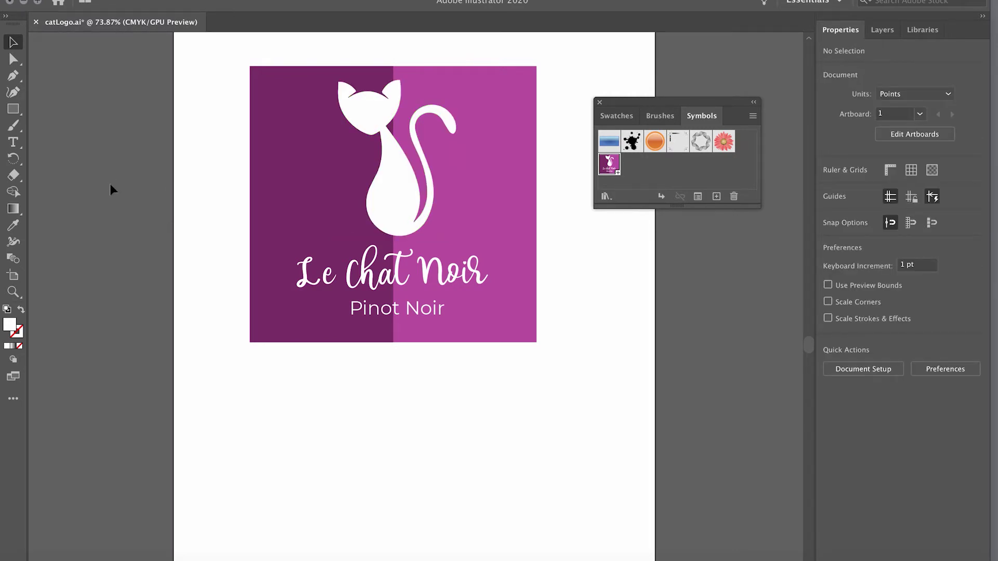
Paste the copied cat and place it on the white area below the label
{"action": "left_click", "coordinate": [130, 0]}
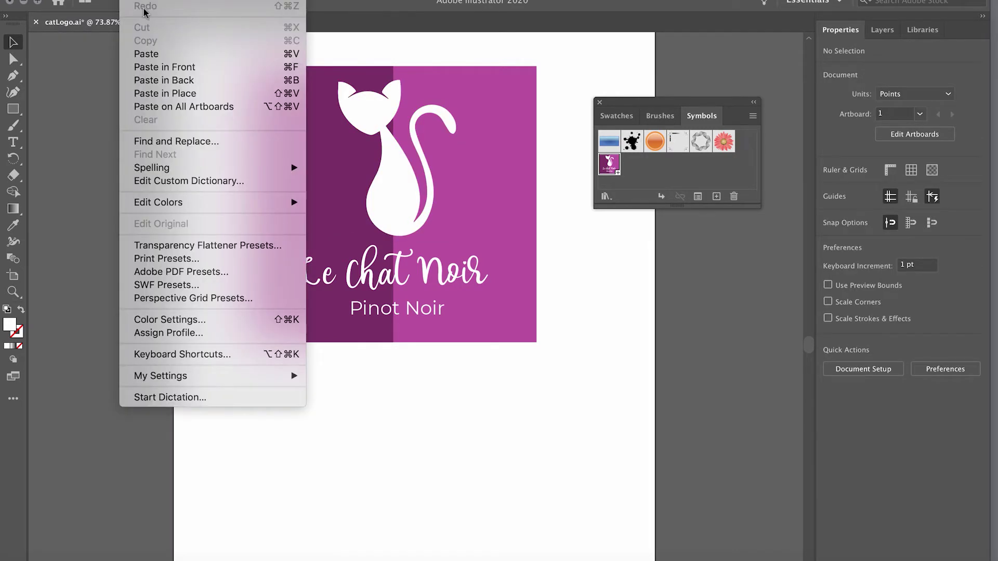
{"action": "left_click", "coordinate": [153, 57]}
{"action": "left_click_drag", "start_coordinate": [451, 370], "coordinate": [429, 486]}
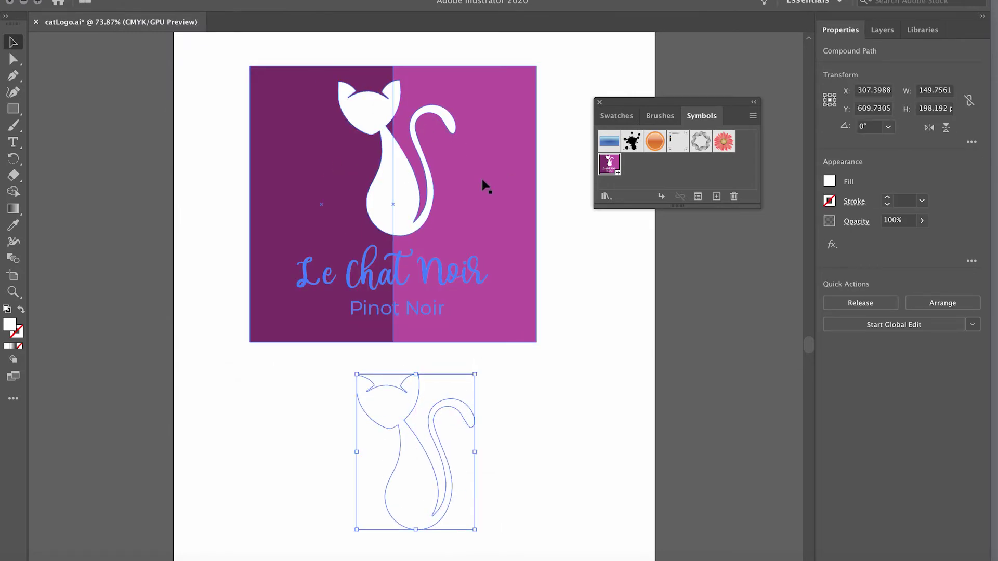
Fill the pasted cat with the lighter purple sampled from the label background
{"action": "left_click", "coordinate": [13, 227]}
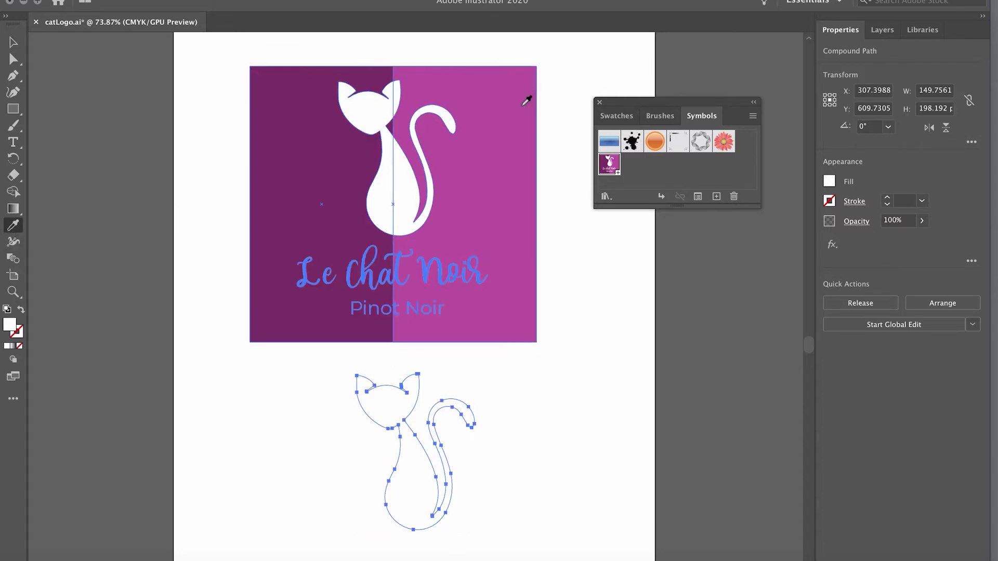
{"action": "left_click", "coordinate": [523, 104]}
{"action": "left_click", "coordinate": [11, 46]}
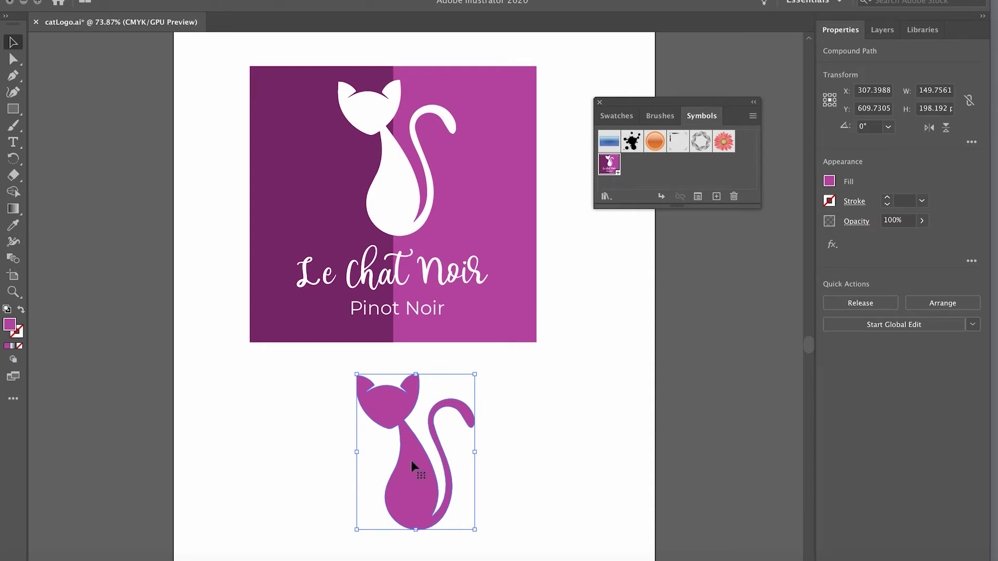
Save the purple cat as a dynamic movie clip symbol named "the cat 2"
{"action": "left_click", "coordinate": [717, 197]}
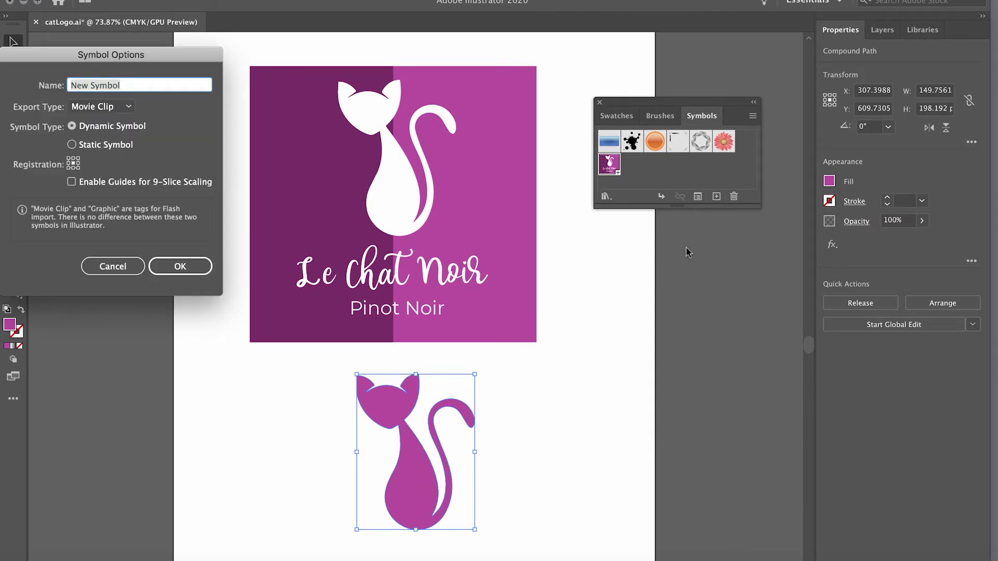
{"action": "type", "text": "the cat 2"}
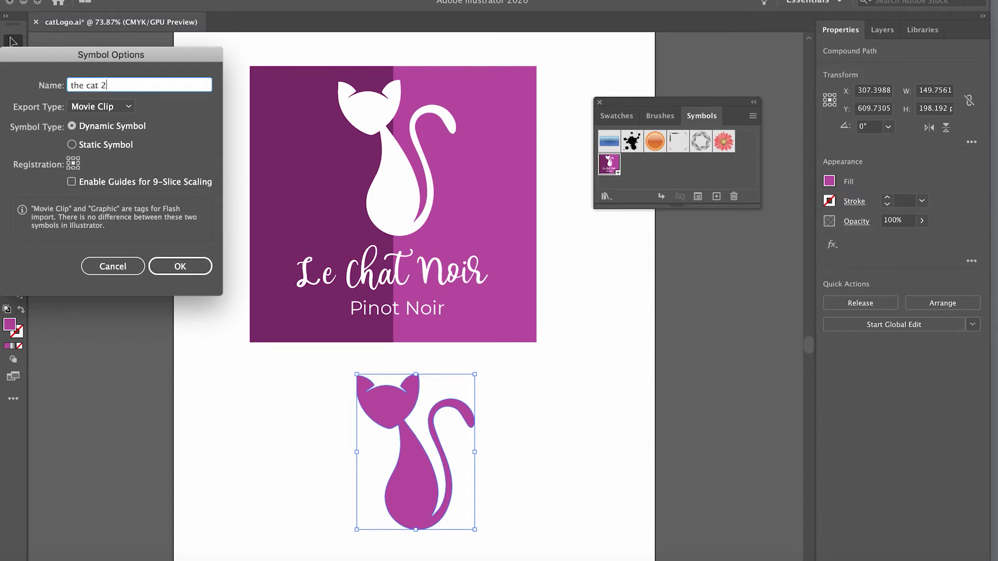
{"action": "key", "text": "Return"}
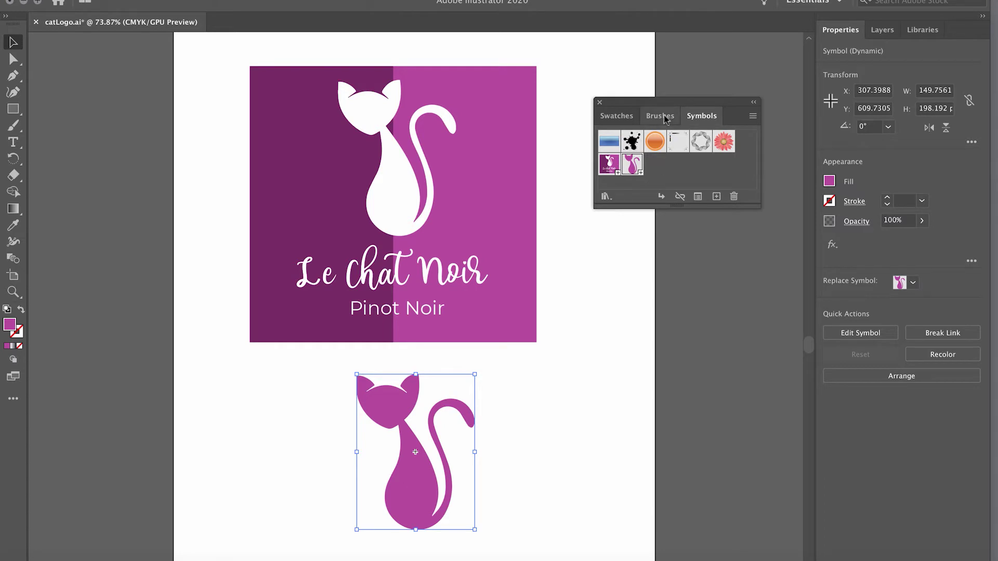
{"action": "mouse_move", "coordinate": [683, 108]}
{"action": "left_mouse_down"}
{"action": "mouse_move", "coordinate": [678, 86]}
{"action": "mouse_move", "coordinate": [721, 60]}
{"action": "left_mouse_up"}
Delete the label instance and the purple cat instance from the artboard, keeping both symbols in the library
{"action": "left_click", "coordinate": [486, 244]}
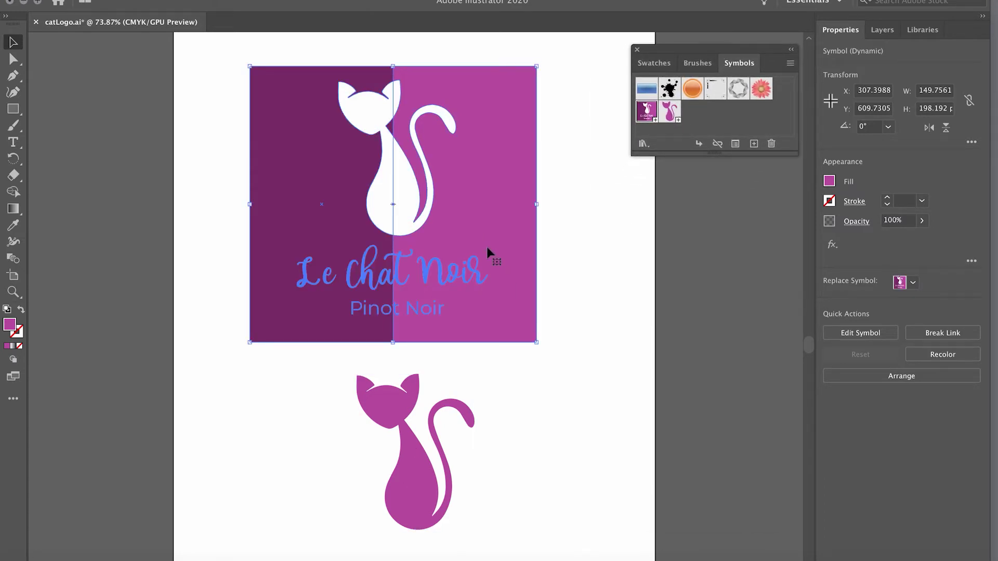
{"action": "key", "text": "Delete"}
{"action": "left_click", "coordinate": [451, 479]}
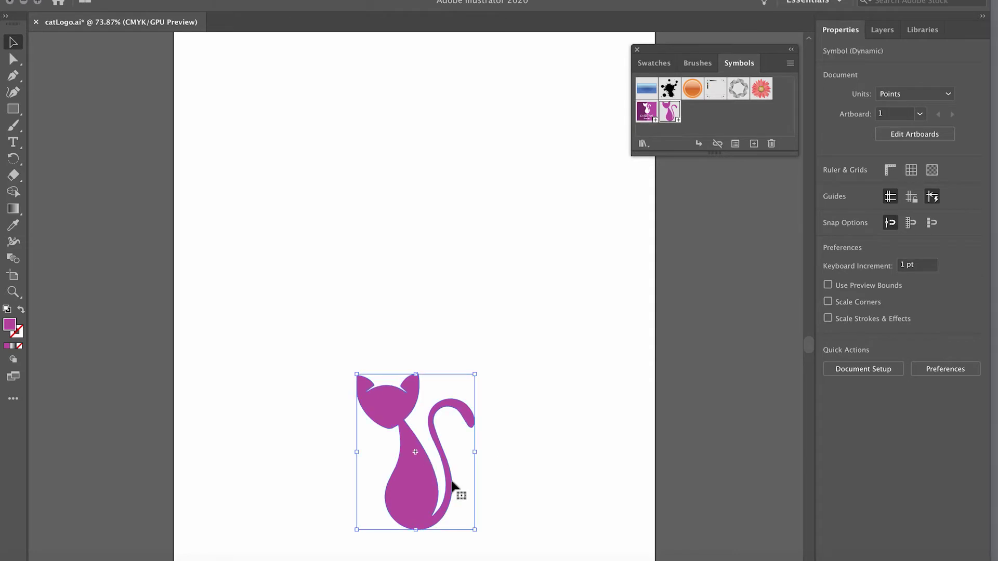
{"action": "key", "text": "Delete"}
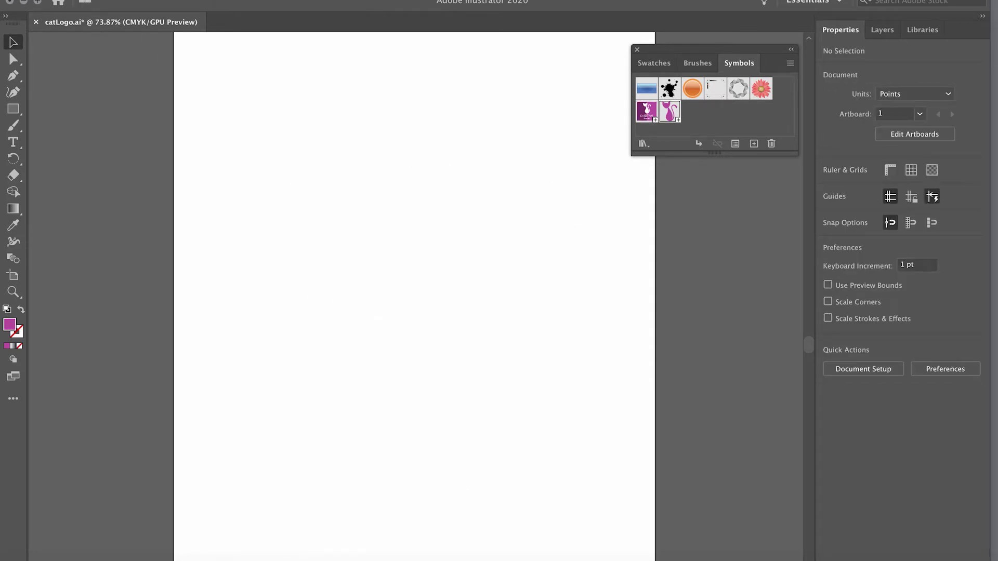
Place wine.jpg from the Desktop's Wine folder as a linked image at full size on the artboard
{"action": "left_click", "coordinate": [104, 0]}
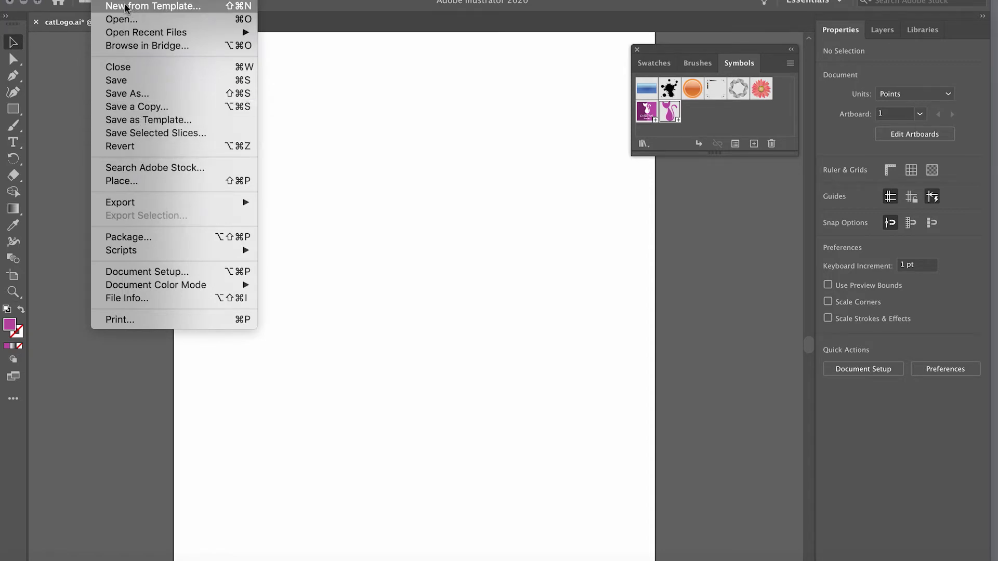
{"action": "left_click", "coordinate": [144, 180]}
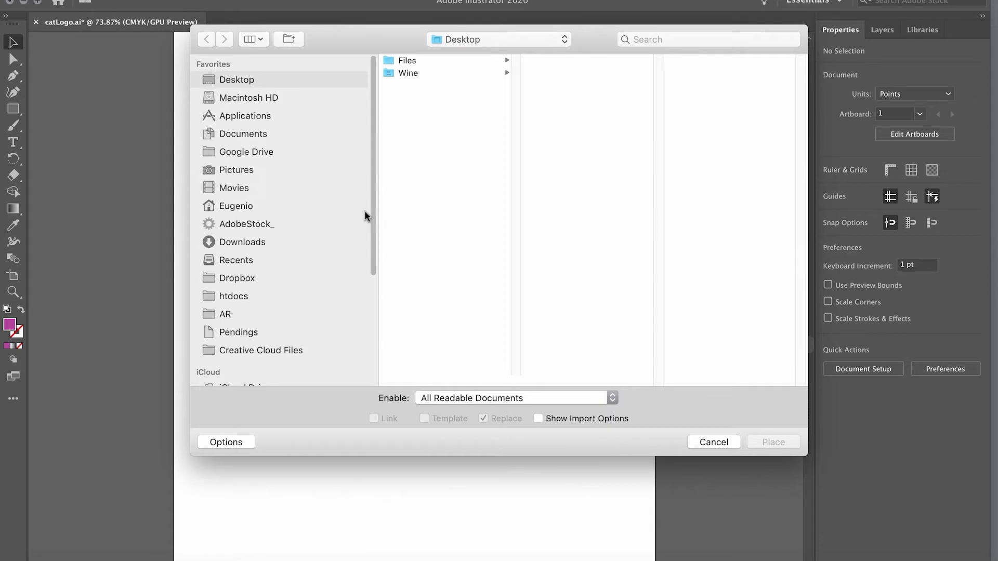
{"action": "left_click", "coordinate": [424, 73]}
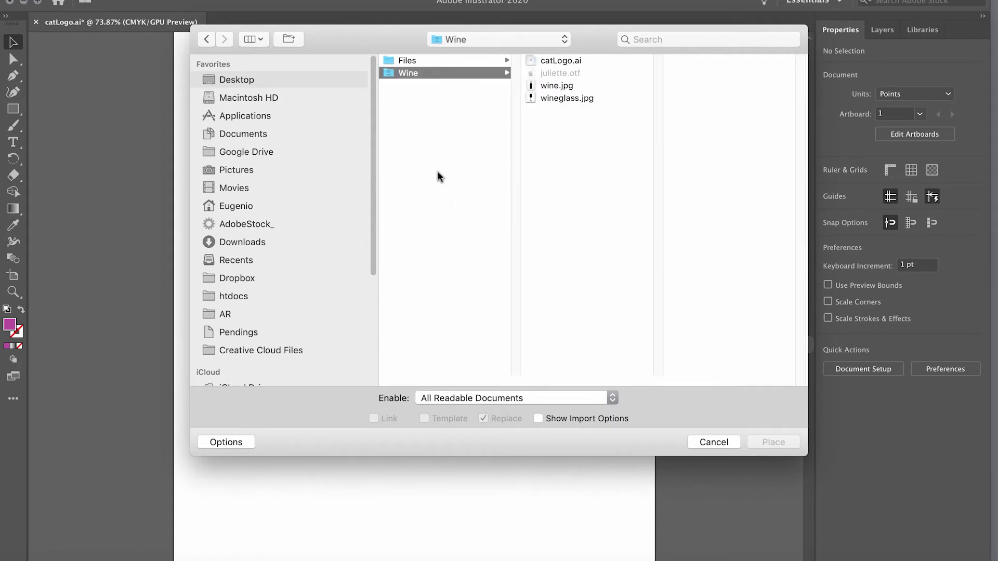
{"action": "left_click", "coordinate": [557, 86]}
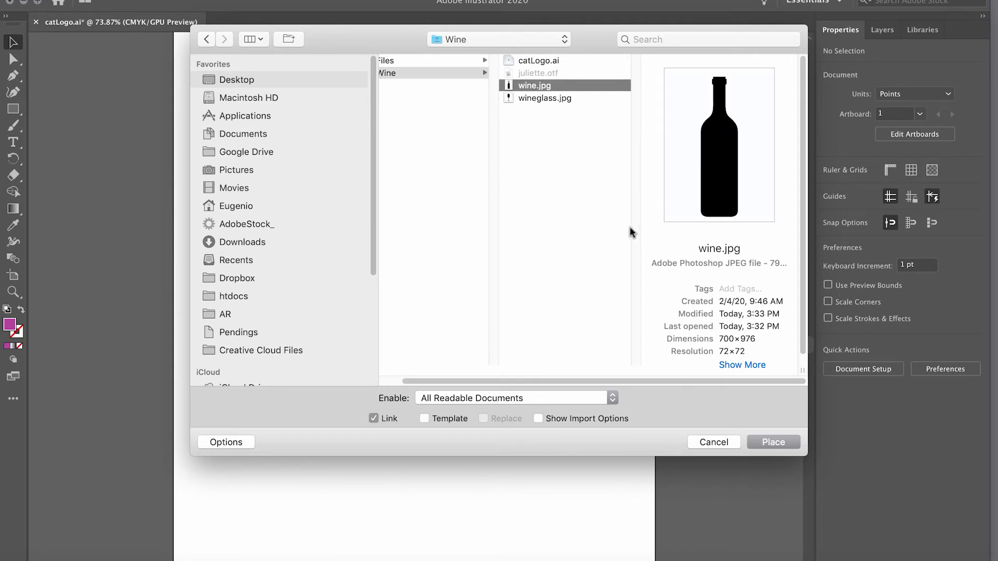
{"action": "left_click", "coordinate": [781, 443]}
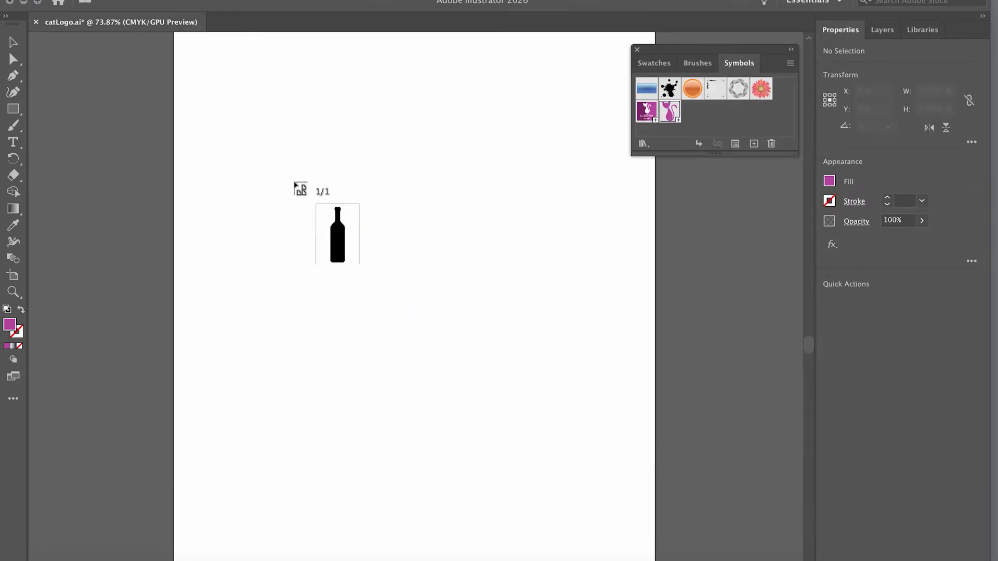
{"action": "left_click", "coordinate": [254, 87]}
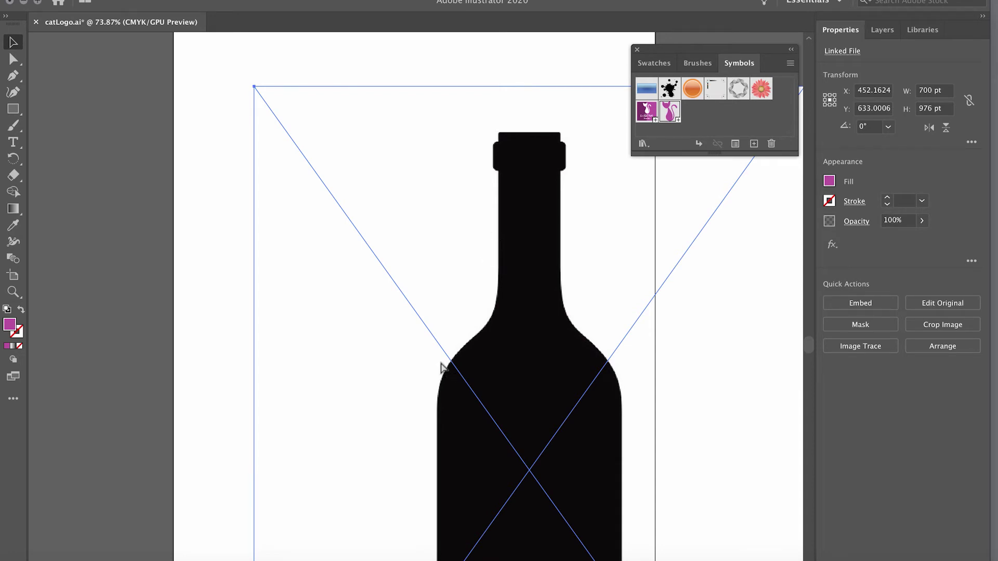
Scale the bottle image down proportionally to about 360 × 501 pt and position it within the artboard
{"action": "key", "text": "ctrl+minus"}
{"action": "key", "text": "ctrl+minus"}
{"action": "key", "text": "ctrl+minus"}
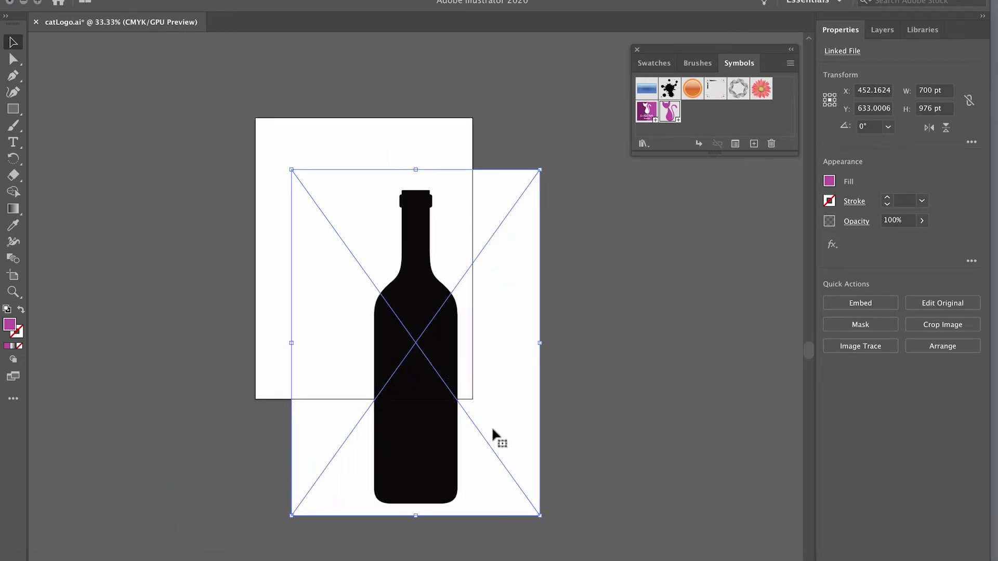
{"action": "left_click_drag", "start_coordinate": [538, 515], "coordinate": [419, 347]}
{"action": "key", "text": "ctrl+space"}
{"action": "left_click_drag", "start_coordinate": [385, 248], "coordinate": [481, 167]}
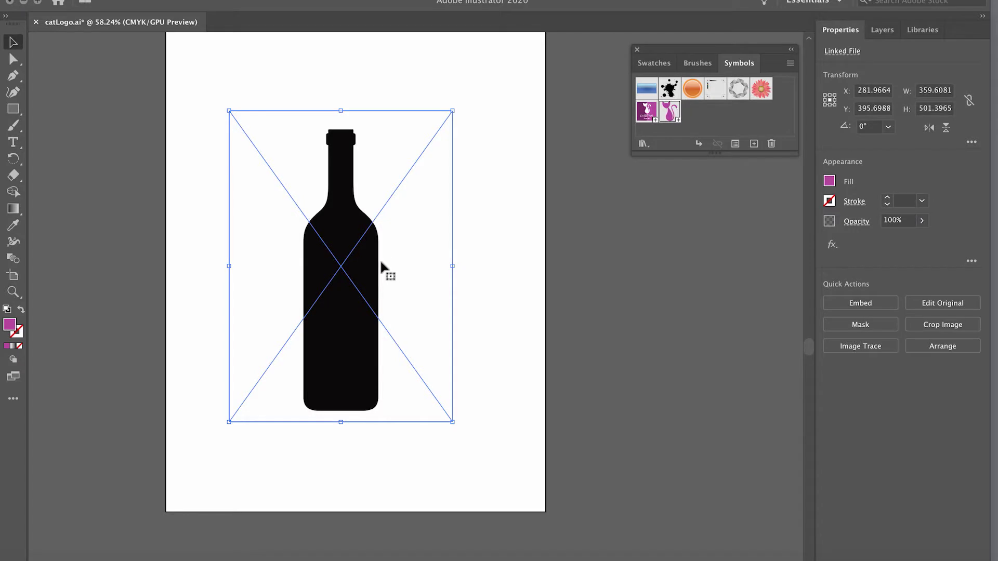
Move the bottle image across the artboard's right edge, to about X 602 pt and Y 380 pt
{"action": "left_click_drag", "start_coordinate": [384, 270], "coordinate": [539, 334]}
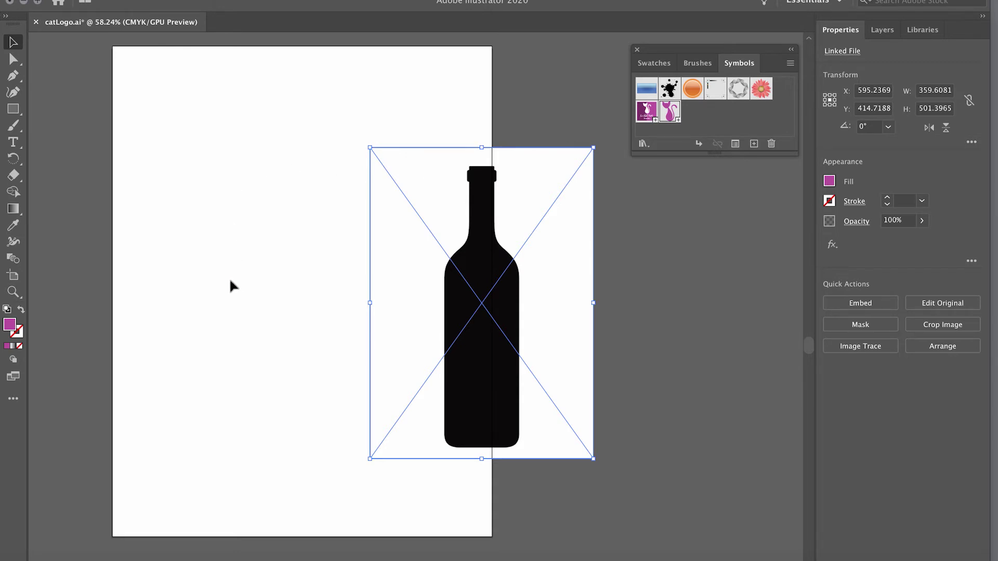
{"action": "key", "text": "super+shift+a"}
{"action": "left_click", "coordinate": [499, 300]}
{"action": "left_click_drag", "start_coordinate": [508, 300], "coordinate": [512, 279]}
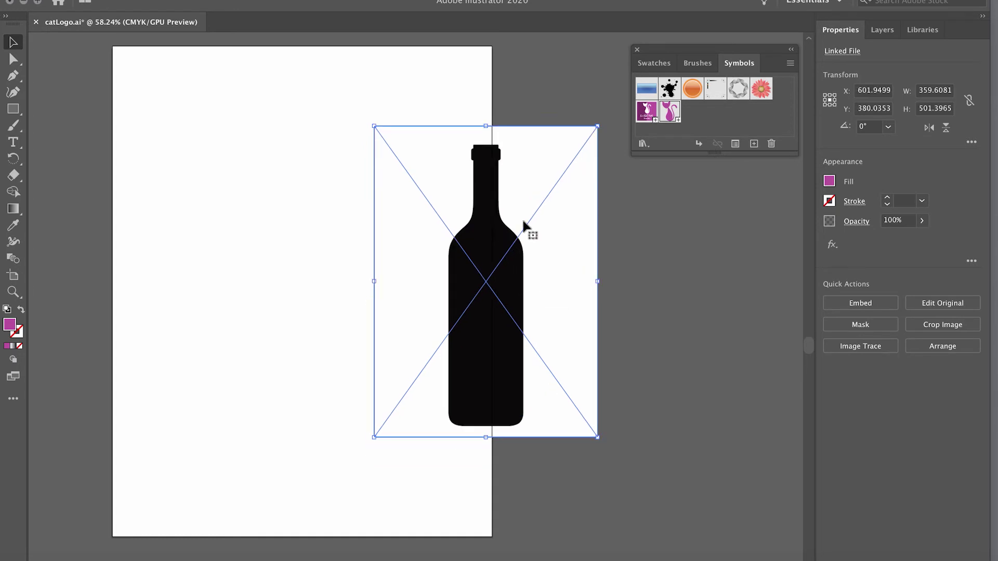
Examine the edge quality of the ring on the bottle's neck at high magnification
{"action": "left_click", "coordinate": [485, 152], "text": "super"}
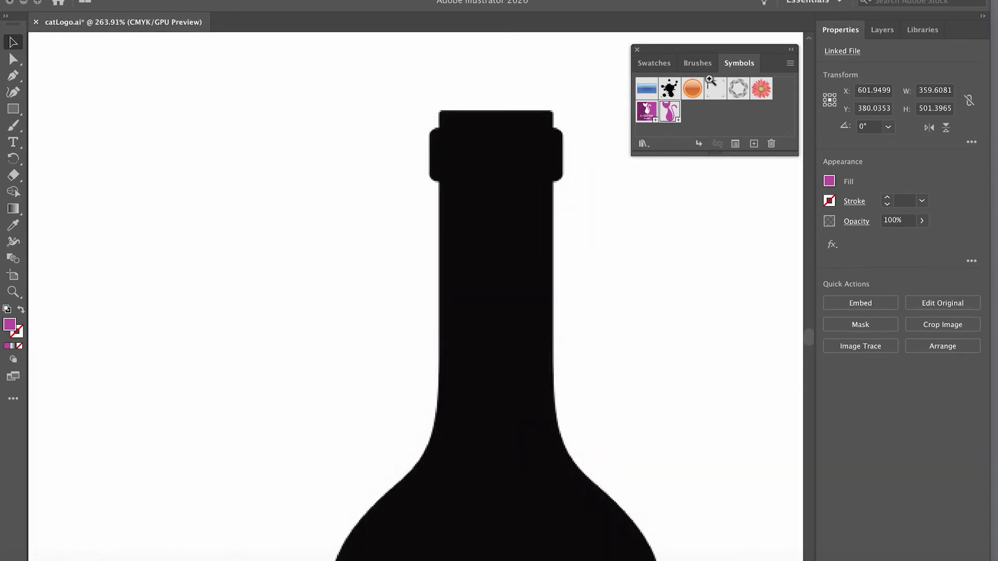
{"action": "left_click", "coordinate": [428, 161]}
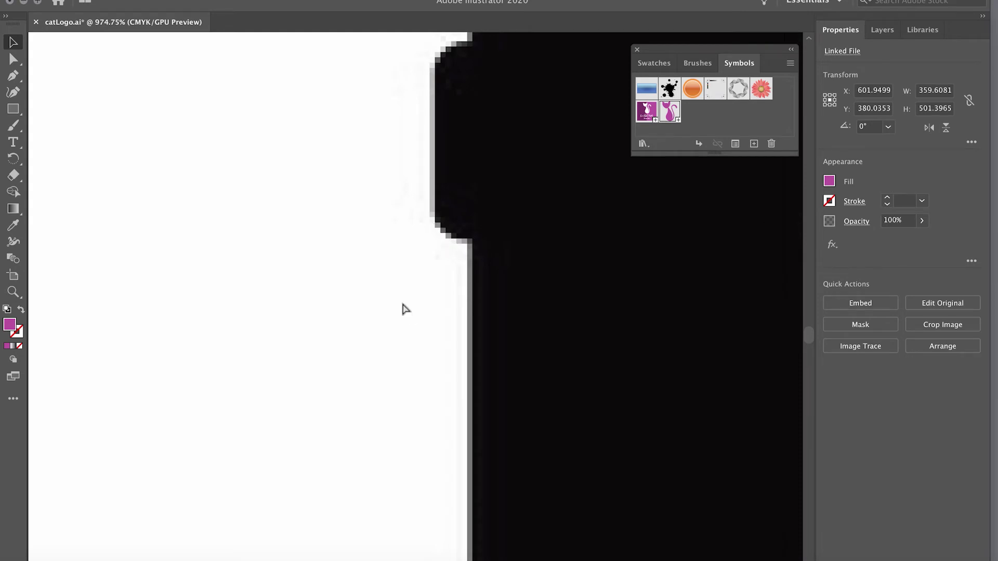
Trace the linked bottle image with the Silhouettes preset and expand the tracing into editable vector paths
{"action": "key", "text": "super+0"}
{"action": "left_click_drag", "start_coordinate": [448, 301], "coordinate": [398, 271]}
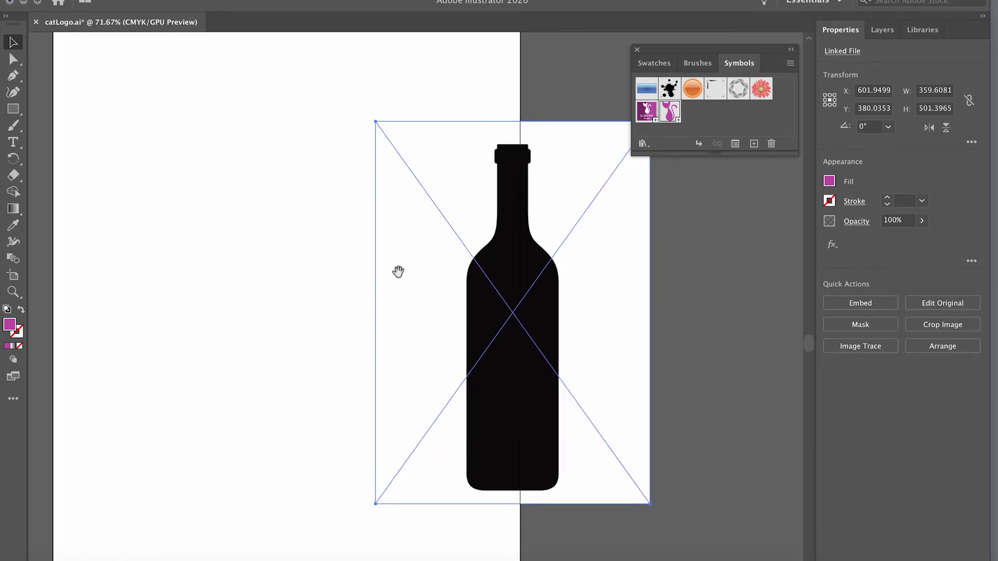
{"action": "left_click_drag", "start_coordinate": [513, 255], "coordinate": [500, 250]}
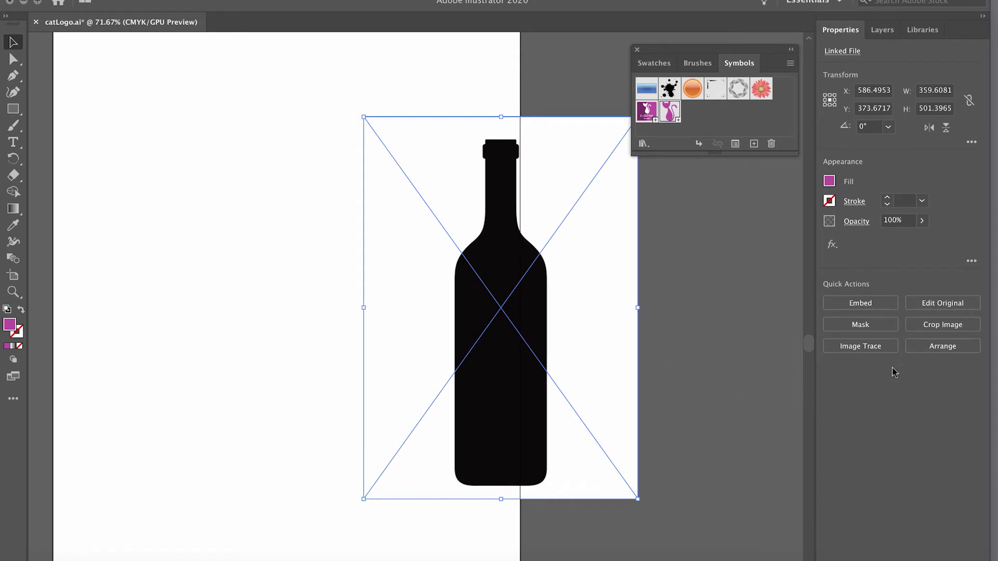
{"action": "left_click", "coordinate": [860, 349]}
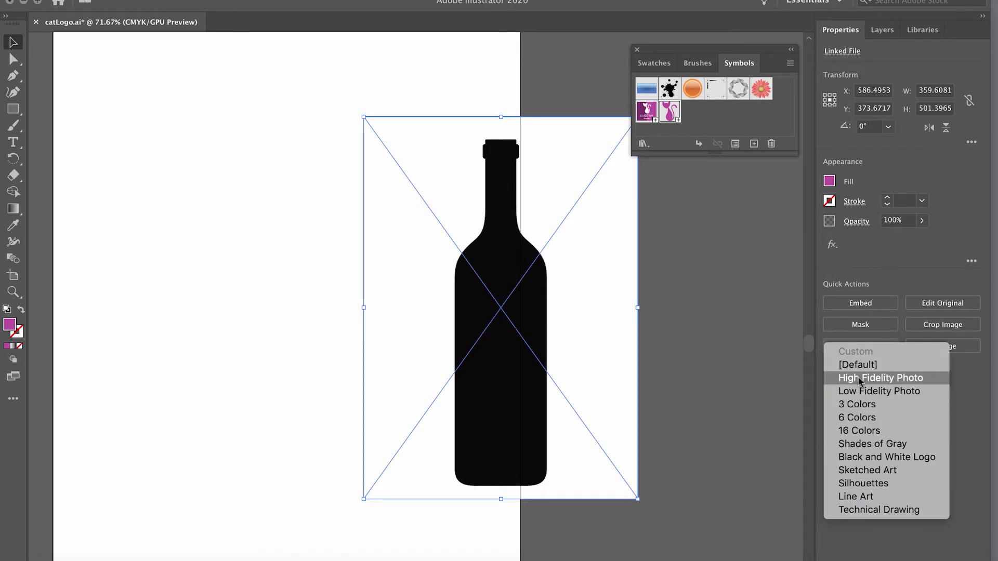
{"action": "left_click", "coordinate": [872, 485]}
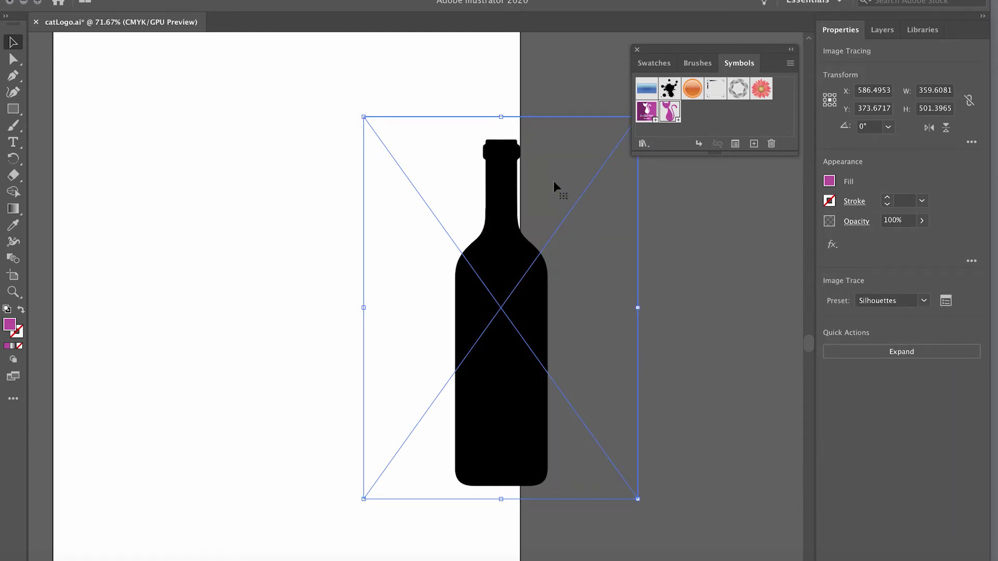
{"action": "left_click", "coordinate": [887, 357]}
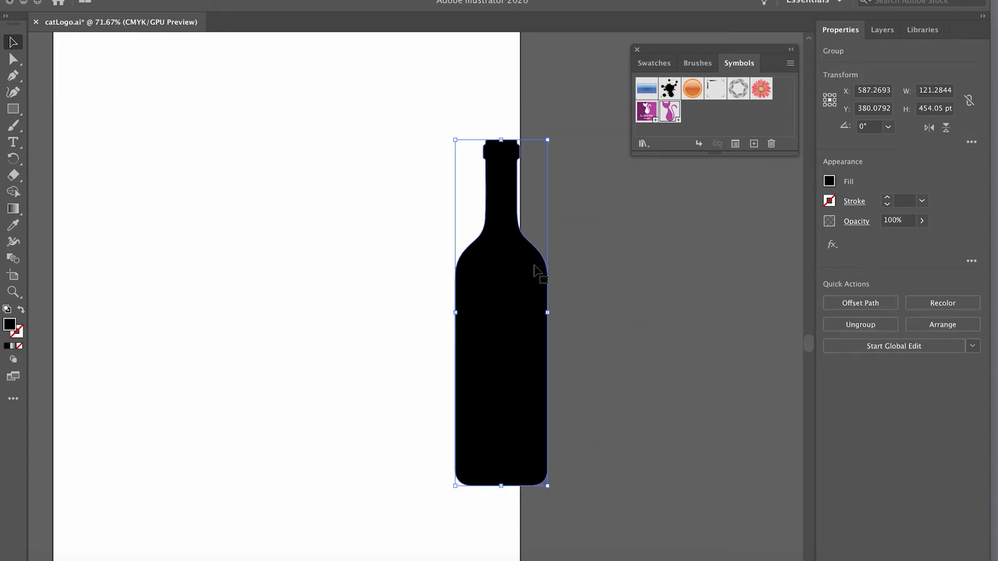
Move the traced bottle fully onto the artboard, to about X 237 pt and Y 323 pt, and check its neck edge at high magnification
{"action": "left_click_drag", "start_coordinate": [509, 293], "coordinate": [226, 220]}
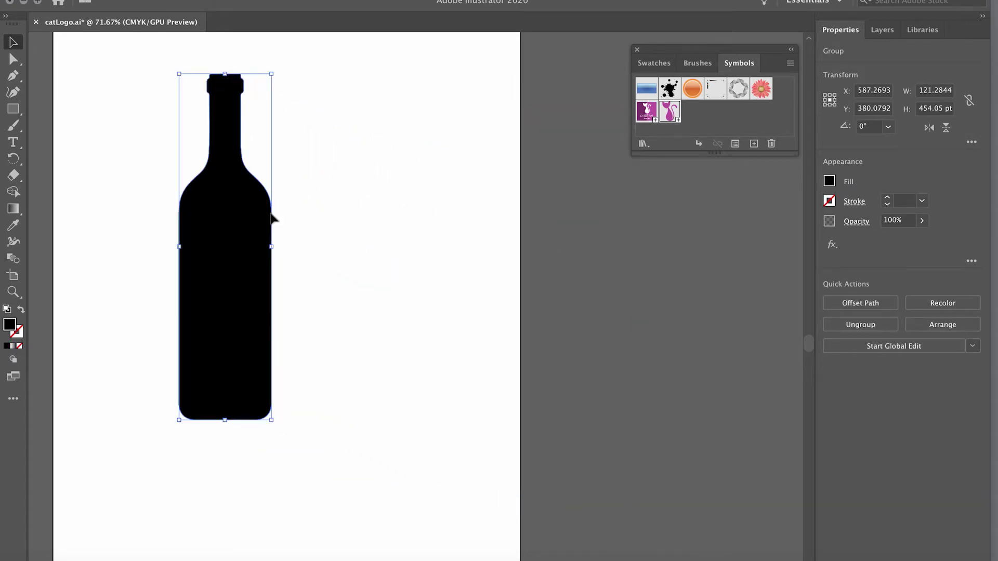
{"action": "left_click_drag", "start_coordinate": [291, 249], "coordinate": [399, 253]}
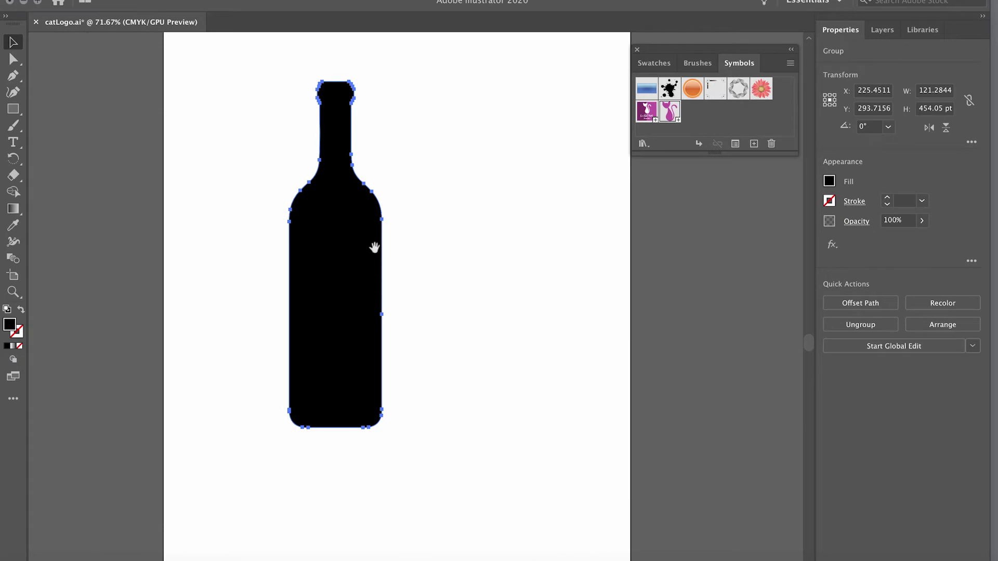
{"action": "key", "text": "z"}
{"action": "left_click_drag", "start_coordinate": [307, 94], "coordinate": [556, 78]}
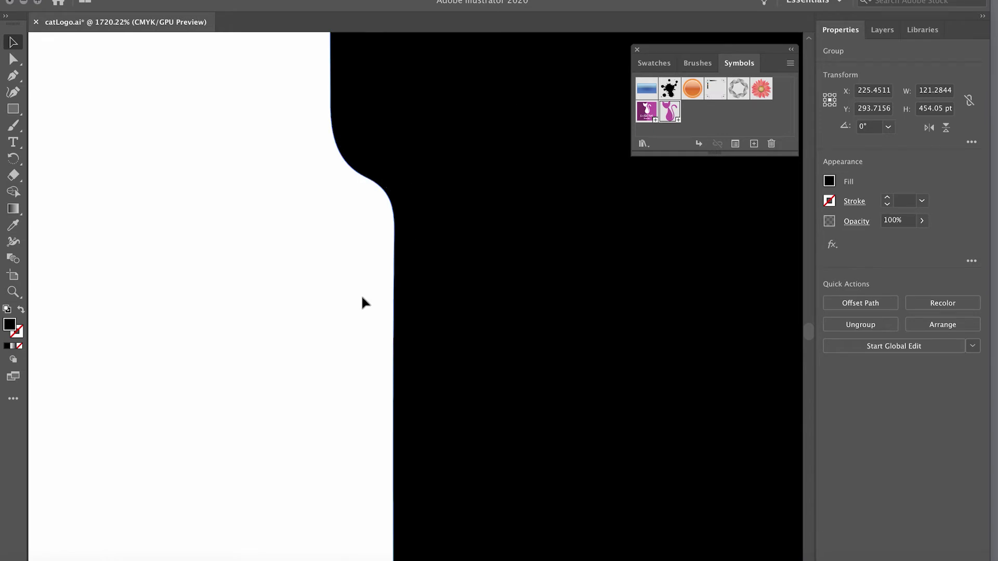
{"action": "key", "text": "ctrl+0"}
{"action": "left_click_drag", "start_coordinate": [370, 249], "coordinate": [378, 271]}
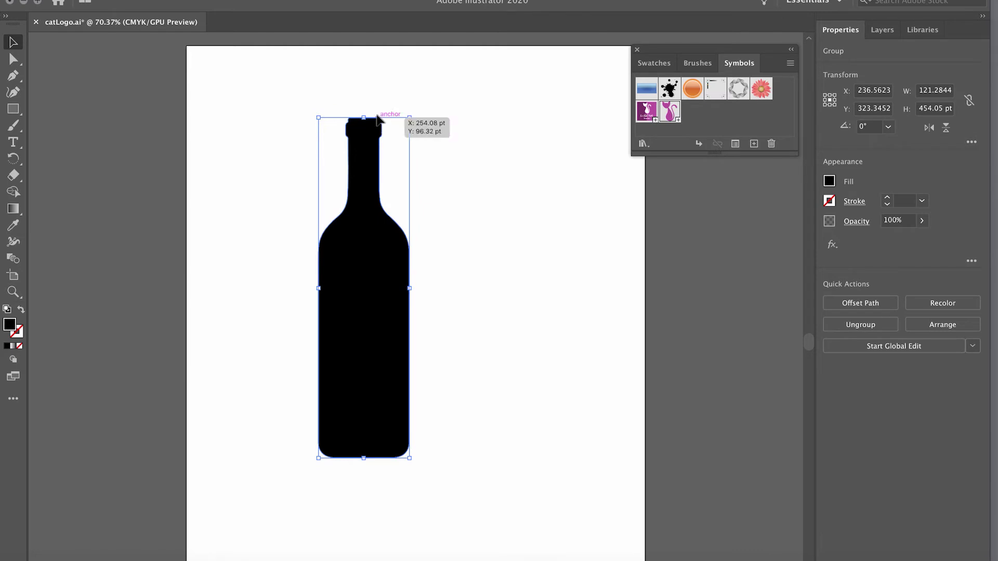
Try a freehand stroke with the Eraser tool through the bottle's neck and body, and undo it
{"action": "left_click", "coordinate": [14, 179]}
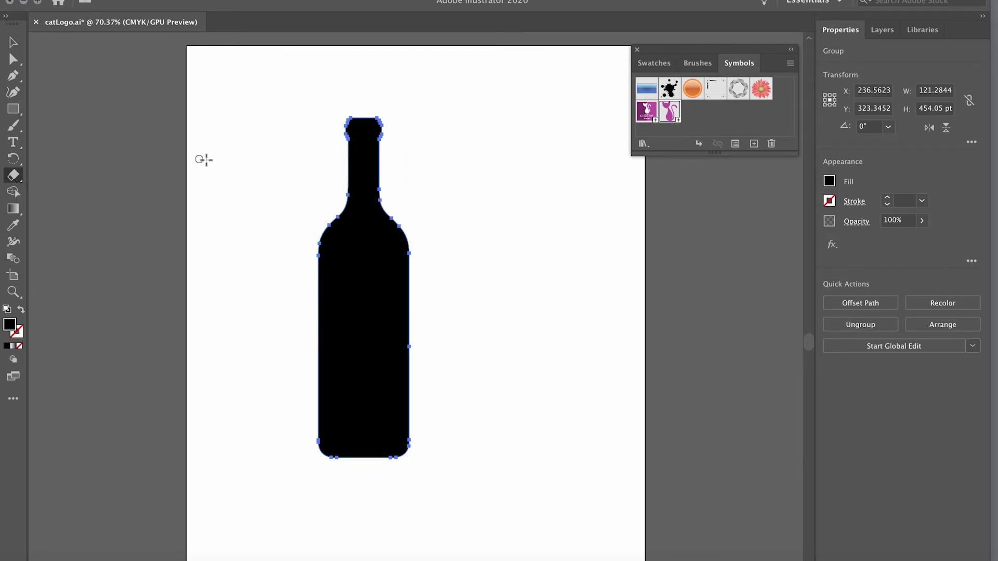
{"action": "left_click_drag", "start_coordinate": [337, 187], "coordinate": [361, 343]}
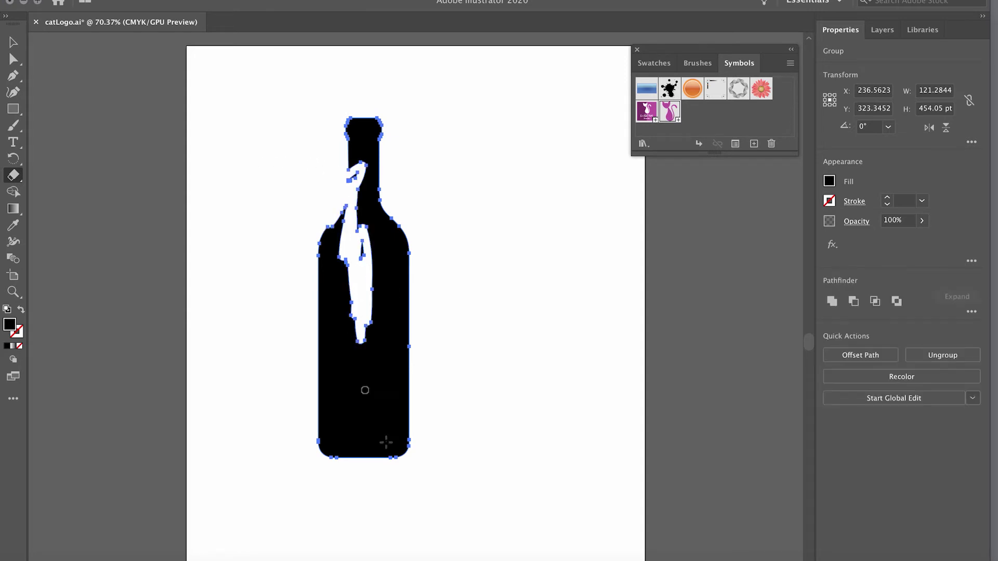
{"action": "key", "text": "super"}
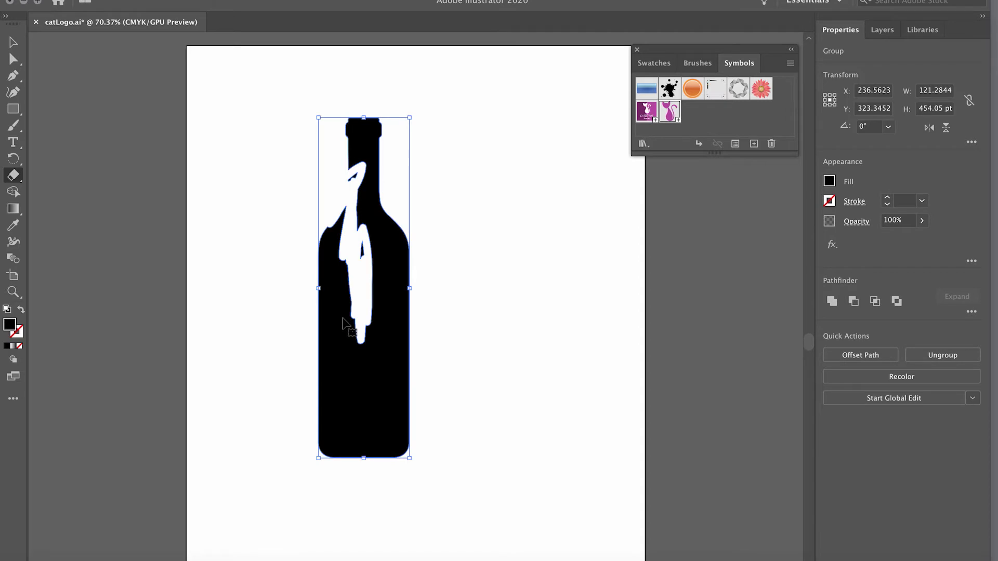
{"action": "key", "text": "super+z"}
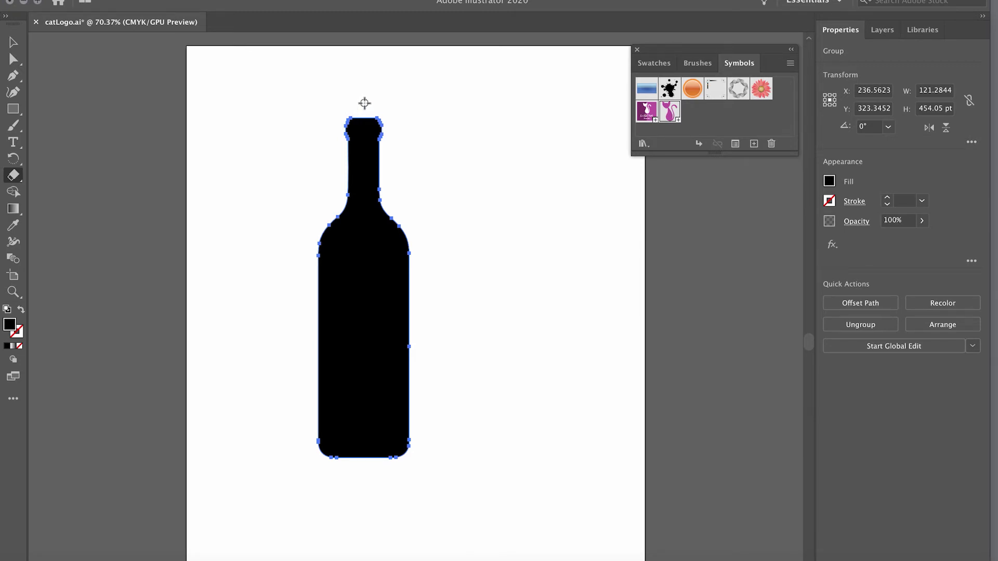
Erase the left half of the bottle along its vertical centre line, keeping a right half about 61 pt wide
{"action": "mouse_move", "coordinate": [350, 130]}
{"action": "left_mouse_down"}
{"action": "mouse_move", "coordinate": [329, 191]}
{"action": "mouse_move", "coordinate": [303, 490]}
{"action": "mouse_move", "coordinate": [272, 514]}
{"action": "mouse_move", "coordinate": [265, 508]}
{"action": "mouse_move", "coordinate": [346, 408]}
{"action": "mouse_move", "coordinate": [265, 499]}
{"action": "mouse_move", "coordinate": [320, 432]}
{"action": "mouse_move", "coordinate": [274, 493]}
{"action": "mouse_move", "coordinate": [291, 475]}
{"action": "mouse_move", "coordinate": [290, 494]}
{"action": "left_mouse_up"}
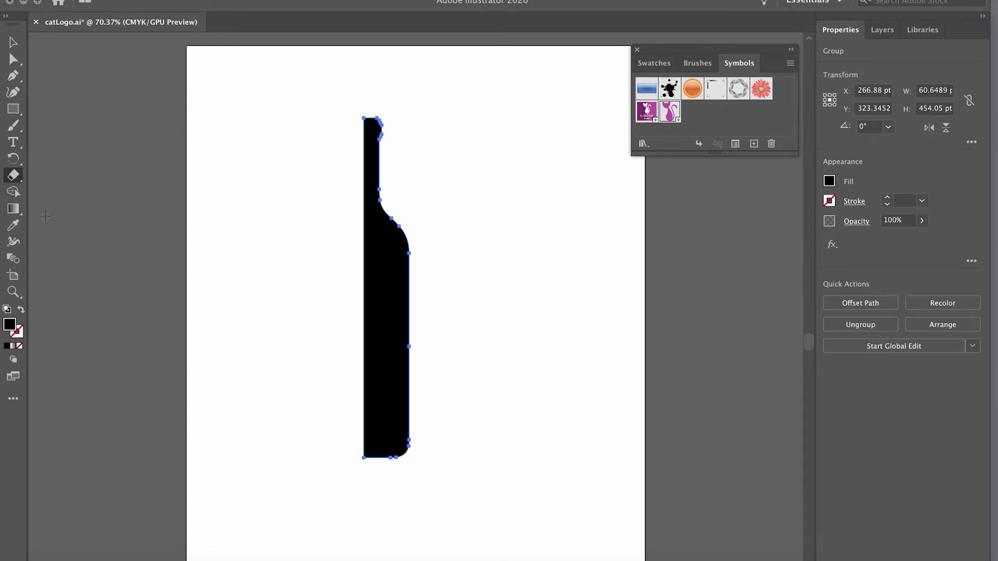
Cut the neck from the body with the Scissors tool, at the anchor where the neck starts curving and straight across on the centre edge
{"action": "key", "text": "c"}
{"action": "left_click", "coordinate": [13, 176]}
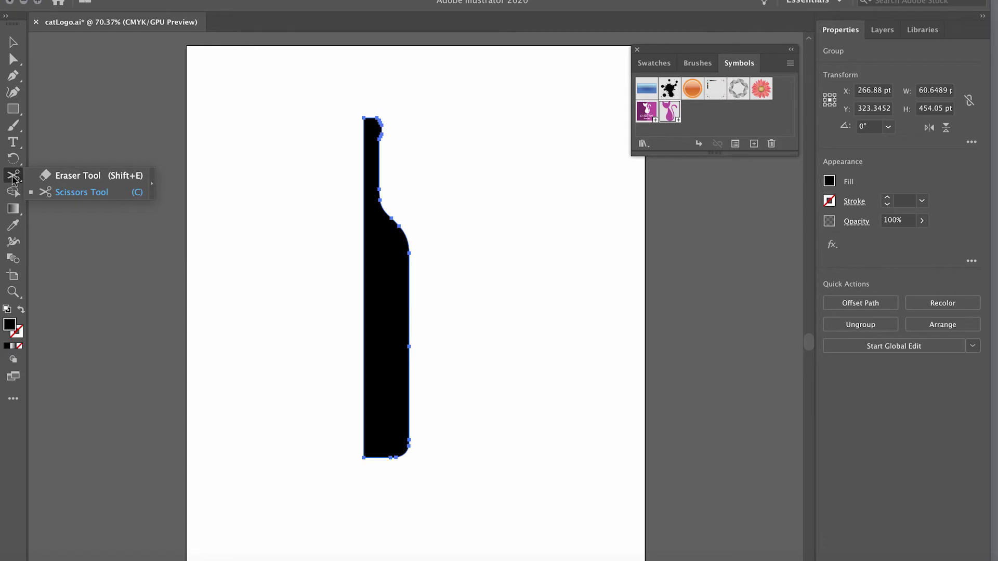
{"action": "left_click", "coordinate": [62, 193]}
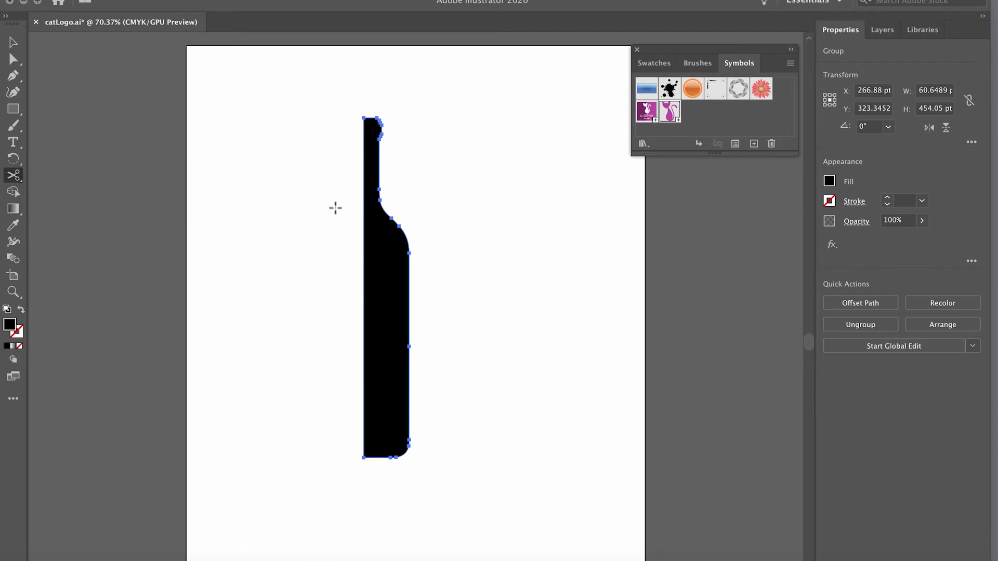
{"action": "left_click", "coordinate": [377, 185]}
{"action": "key", "text": "ctrl+equal"}
{"action": "key", "text": "ctrl+equal"}
{"action": "key", "text": "ctrl+equal"}
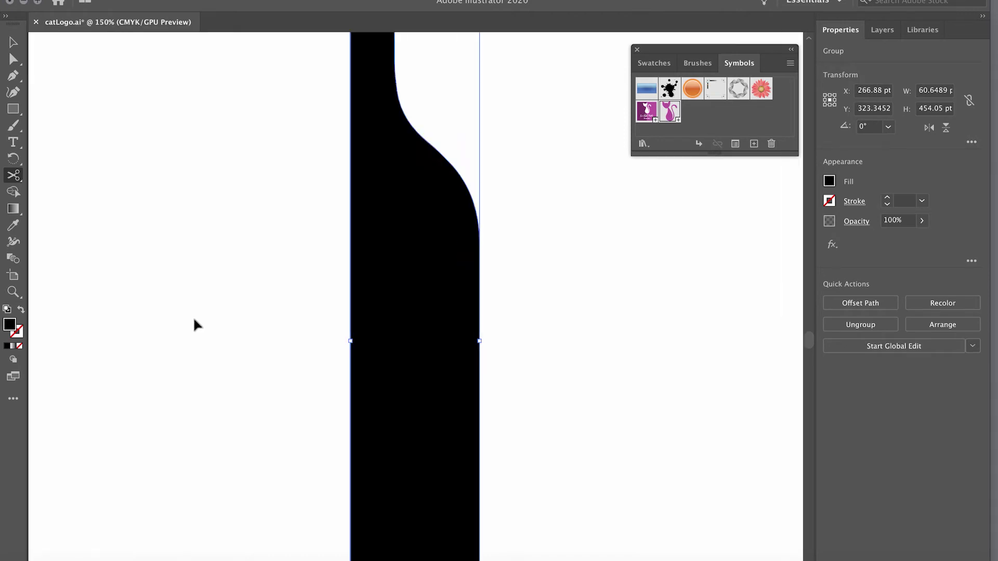
{"action": "left_click_drag", "start_coordinate": [428, 102], "coordinate": [432, 265]}
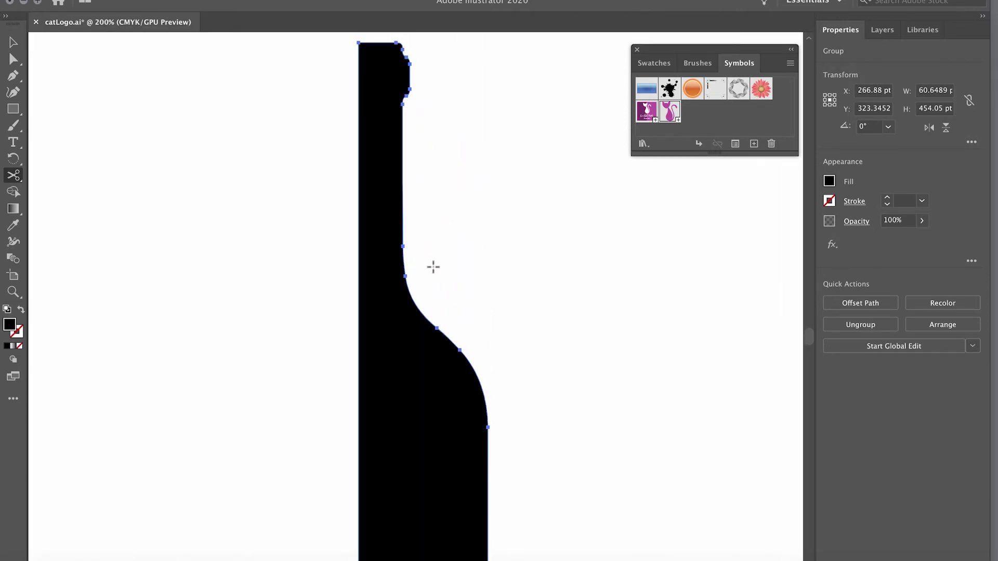
{"action": "left_click", "coordinate": [402, 247]}
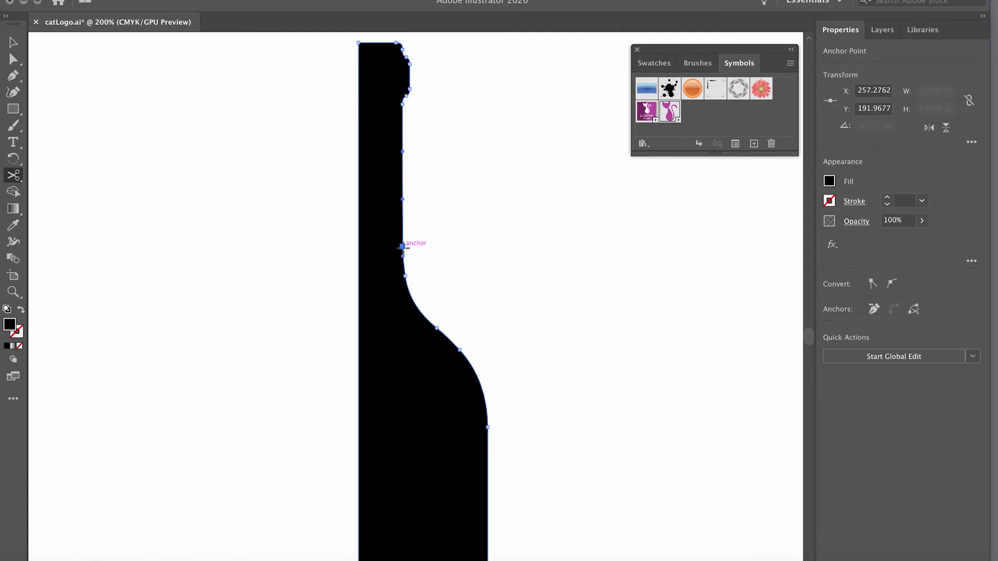
{"action": "left_click", "coordinate": [358, 248]}
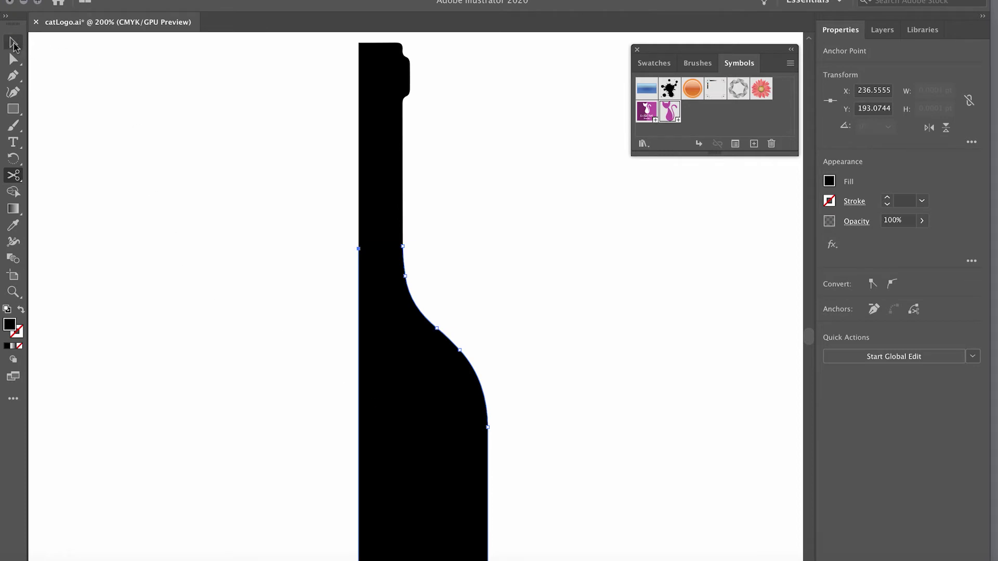
Move the half bottle slightly left to about X 249 pt and ungroup its neck and body pieces
{"action": "left_click", "coordinate": [14, 44]}
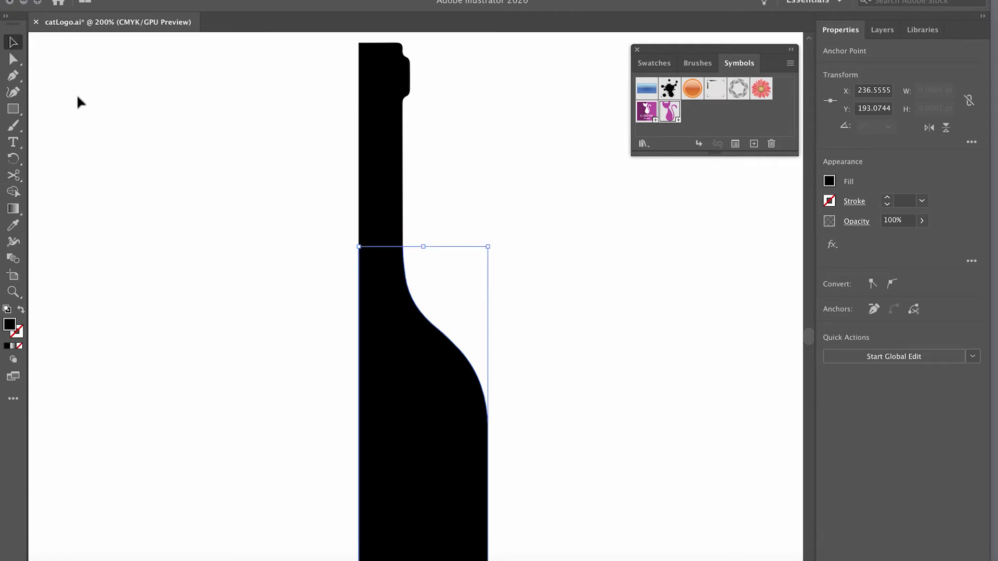
{"action": "left_click", "coordinate": [379, 125]}
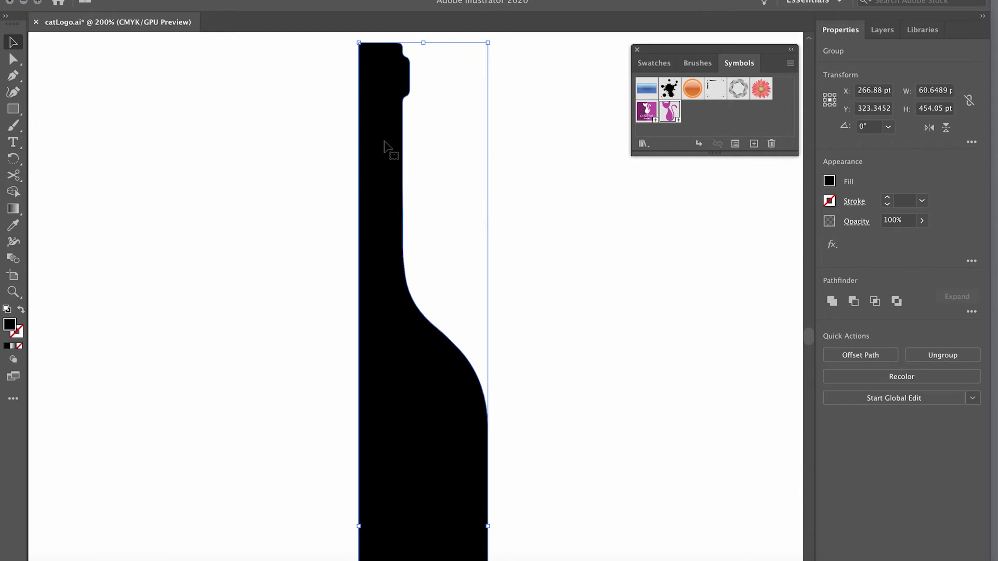
{"action": "left_click_drag", "start_coordinate": [385, 147], "coordinate": [352, 153]}
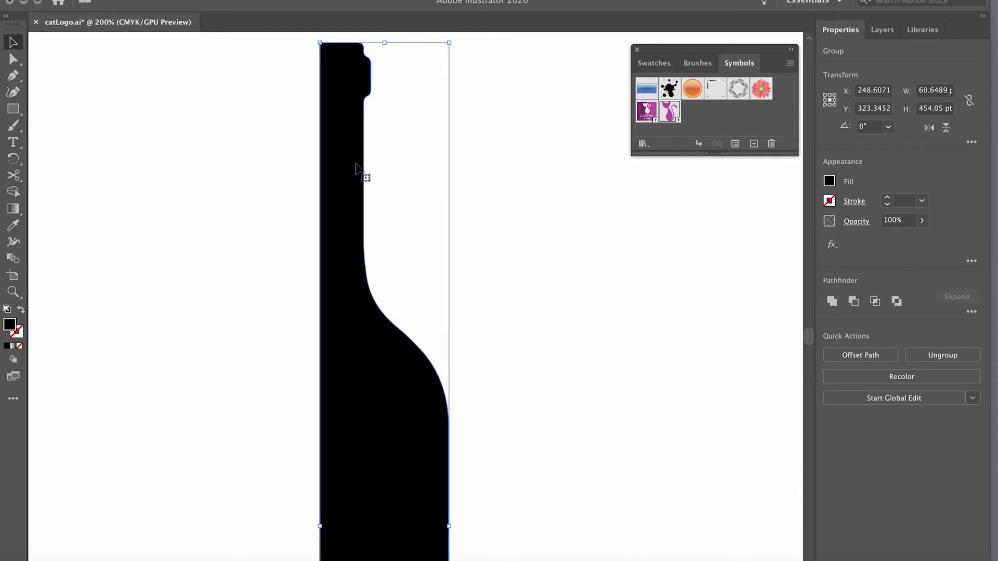
{"action": "left_click", "coordinate": [944, 355]}
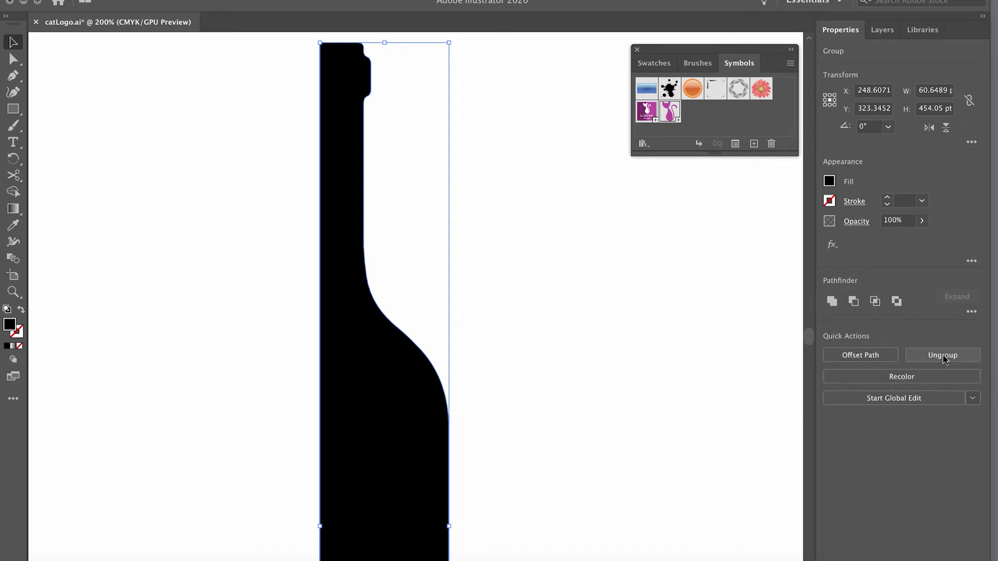
{"action": "left_click", "coordinate": [507, 157]}
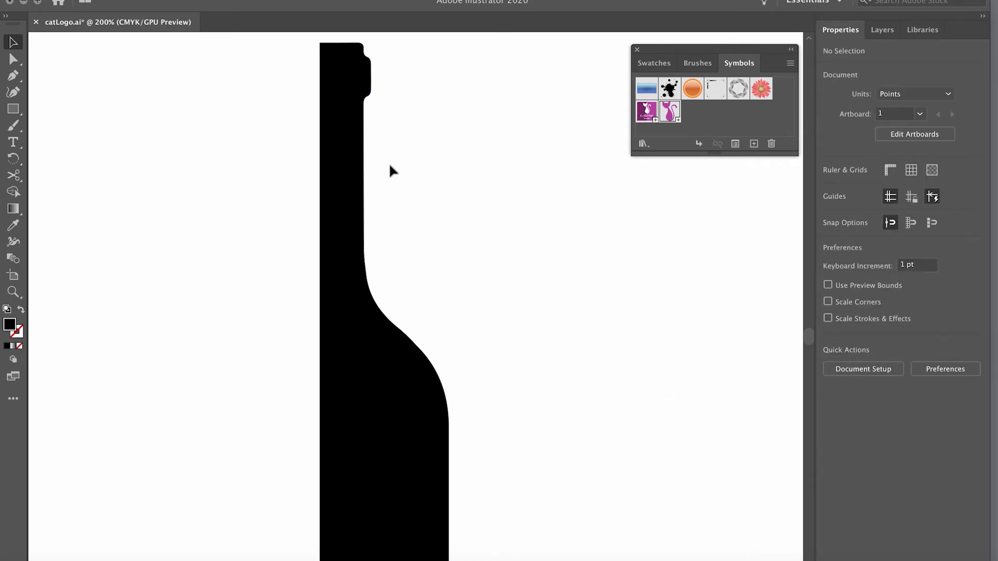
Pull the neck piece away from the body to check the cut, and undo the move
{"action": "left_click", "coordinate": [348, 160]}
{"action": "left_click_drag", "start_coordinate": [347, 159], "coordinate": [409, 141]}
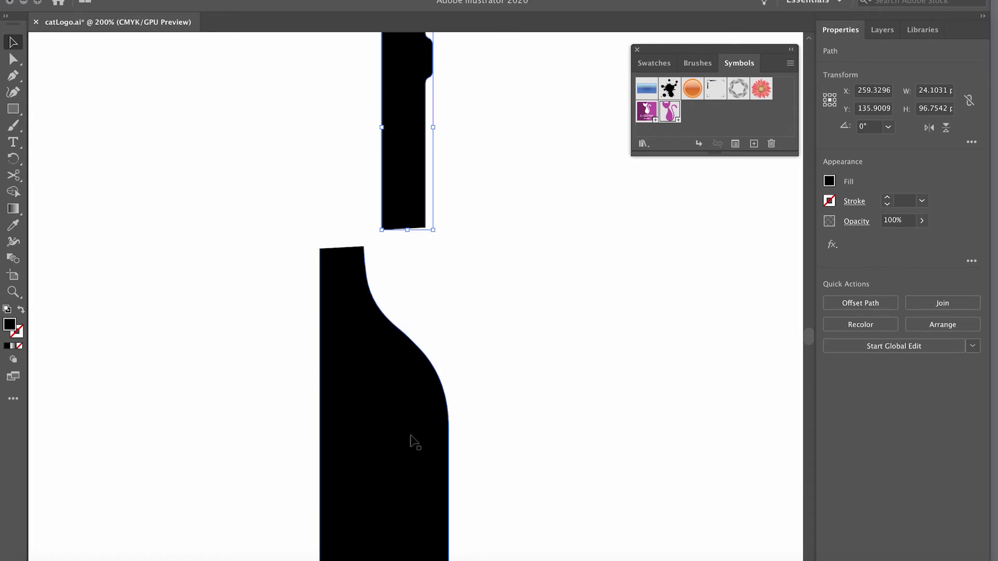
{"action": "key", "text": "ctrl+z"}
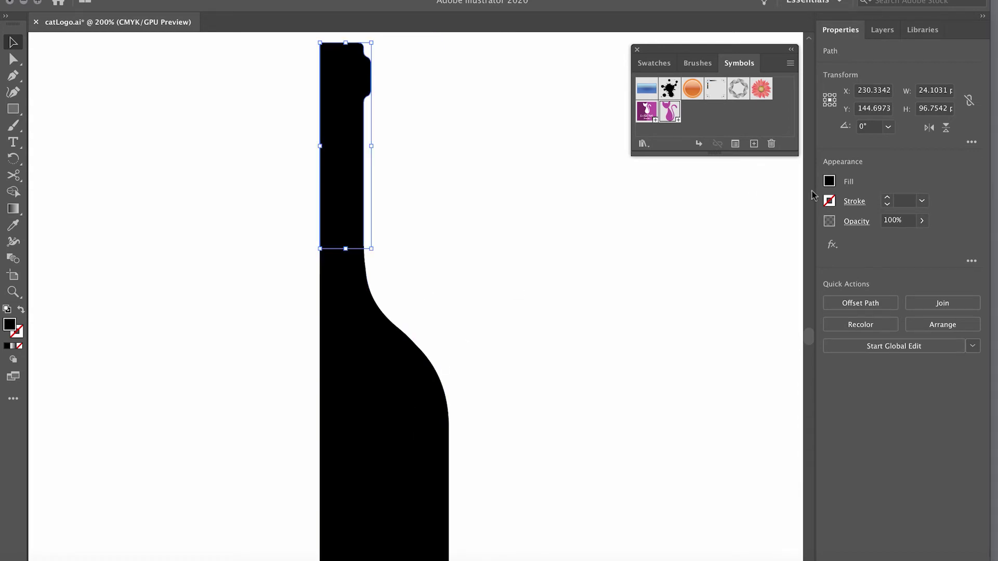
Fill the neck piece with a dark burgundy in CMYK: C 36.08, M 100, Y 70.98, K 54.51
{"action": "left_click", "coordinate": [829, 182]}
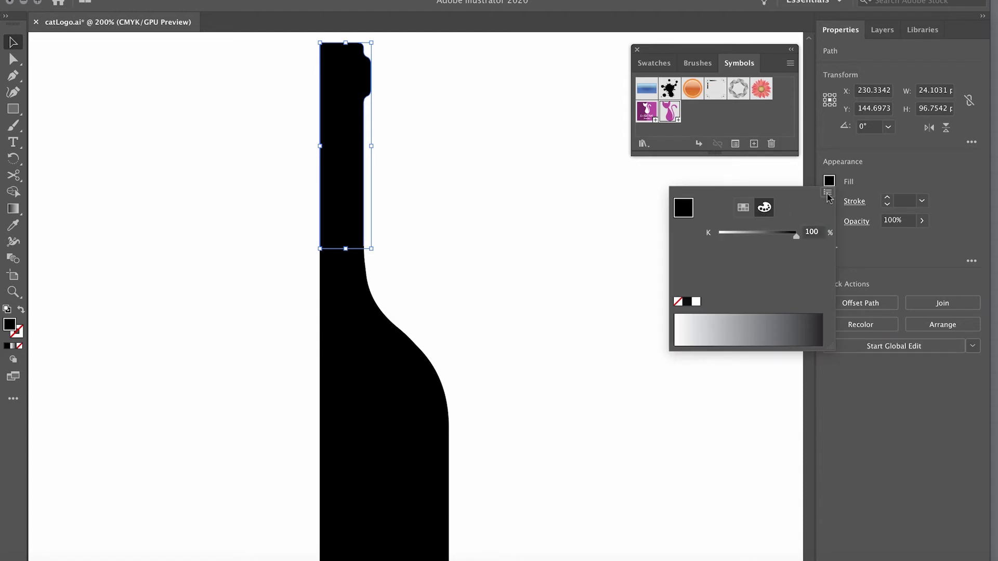
{"action": "left_click", "coordinate": [827, 194]}
{"action": "left_click", "coordinate": [853, 244]}
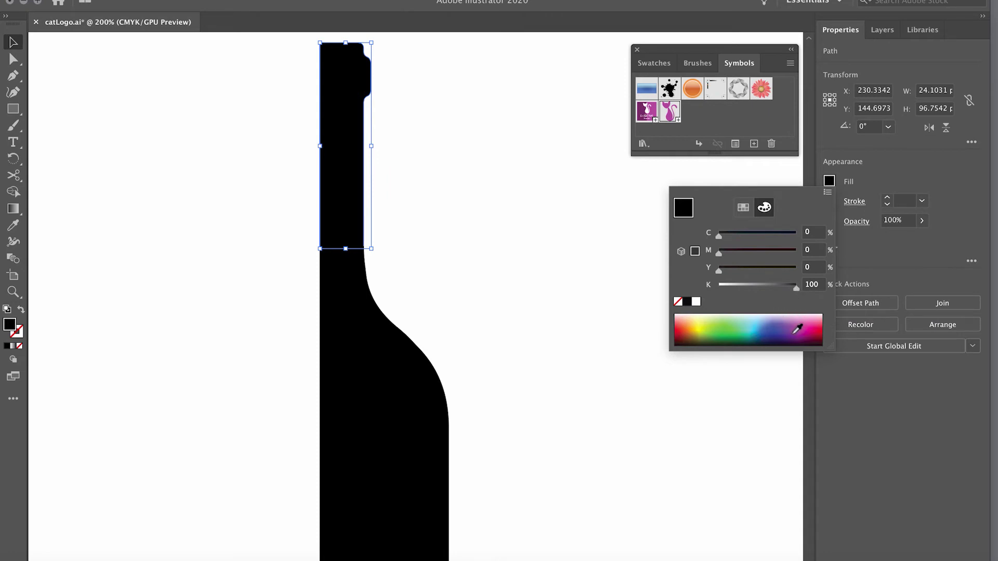
{"action": "left_click", "coordinate": [793, 337]}
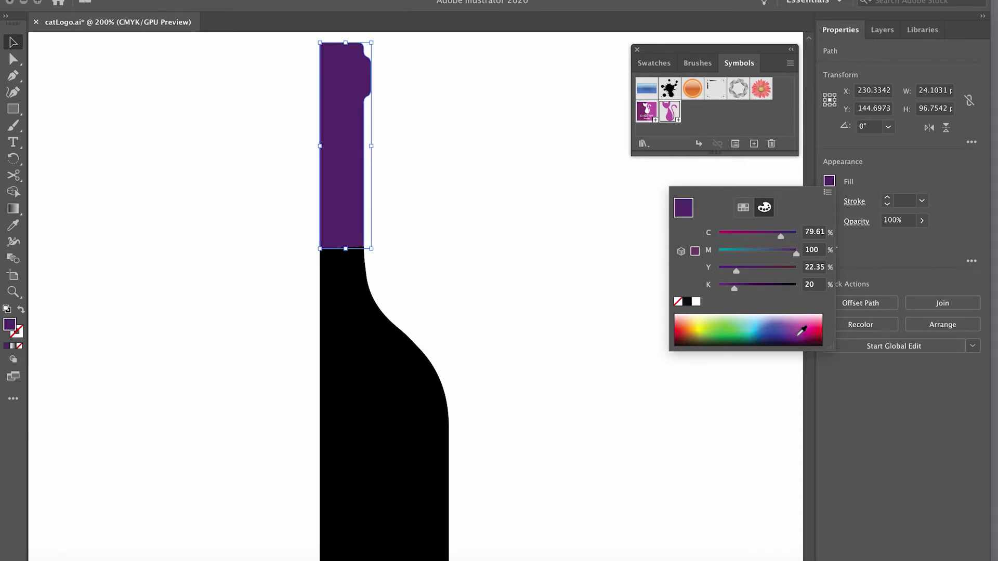
{"action": "left_click", "coordinate": [812, 342]}
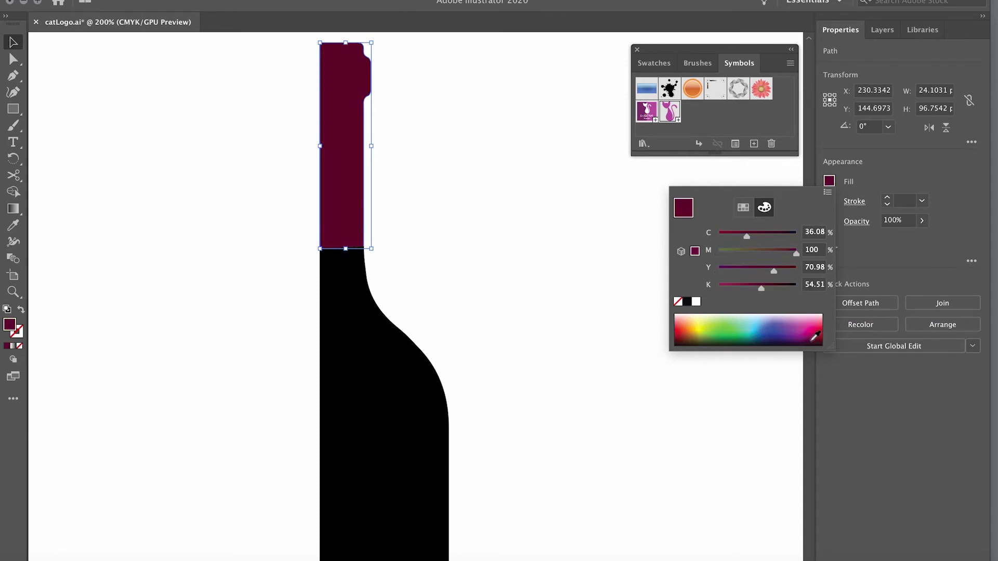
Fill the bottle's body piece with a very dark wine red in CMYK: C 0, M 77, Y 21, K 90
{"action": "left_click", "coordinate": [392, 366]}
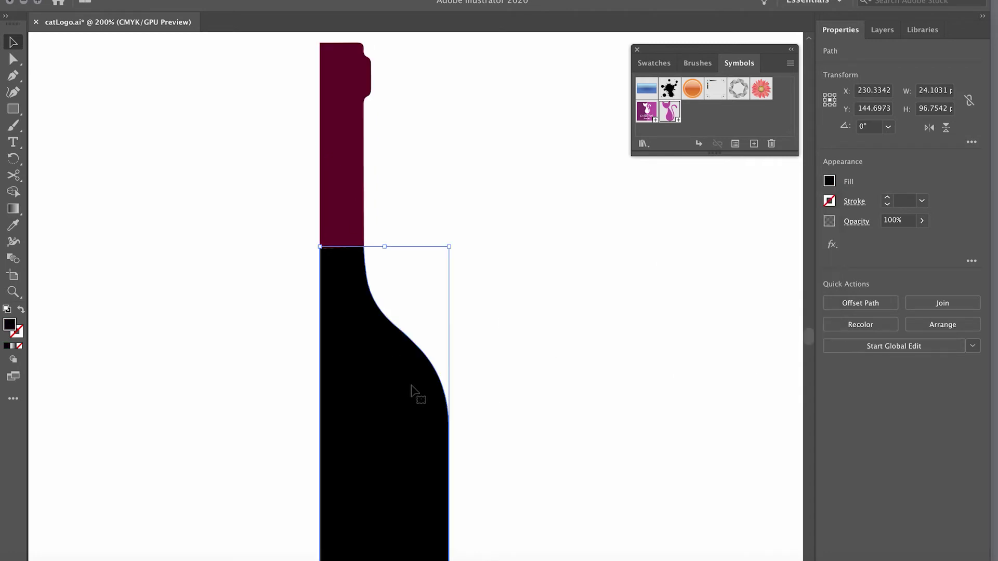
{"action": "left_click", "coordinate": [829, 181]}
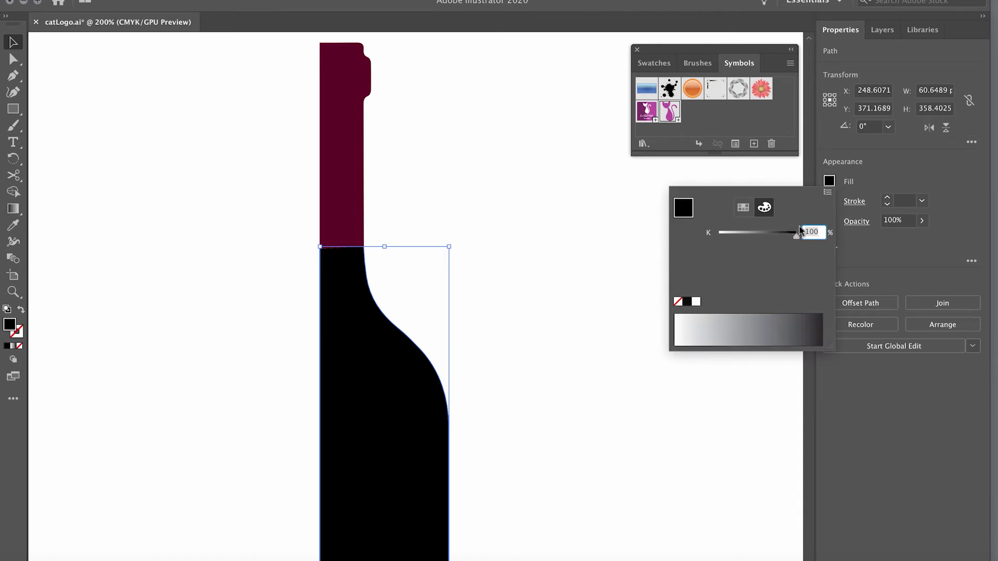
{"action": "left_click", "coordinate": [828, 193]}
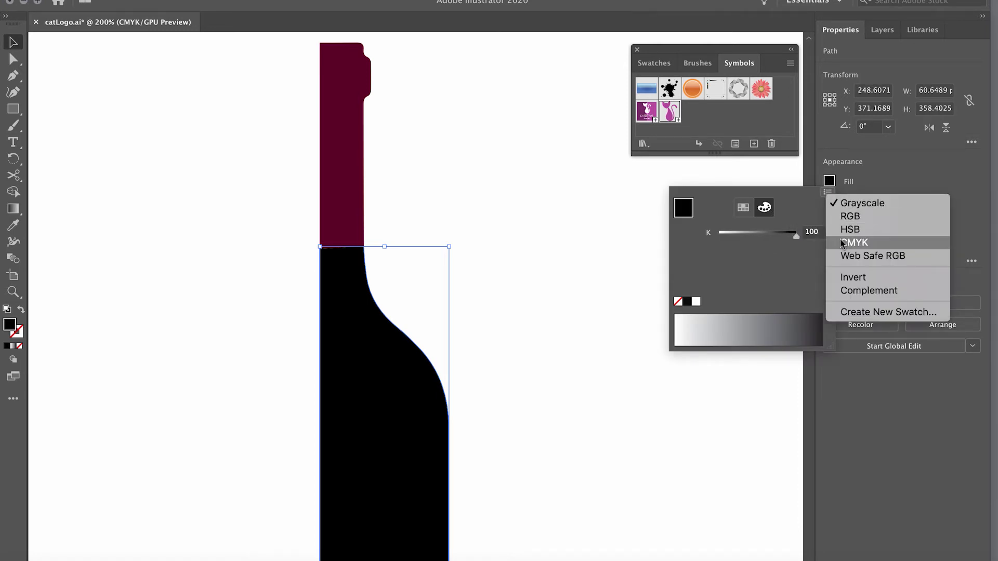
{"action": "left_click", "coordinate": [834, 244]}
{"action": "left_click_drag", "start_coordinate": [725, 254], "coordinate": [781, 254]}
{"action": "left_click_drag", "start_coordinate": [723, 272], "coordinate": [737, 272]}
{"action": "left_click_drag", "start_coordinate": [791, 292], "coordinate": [788, 292]}
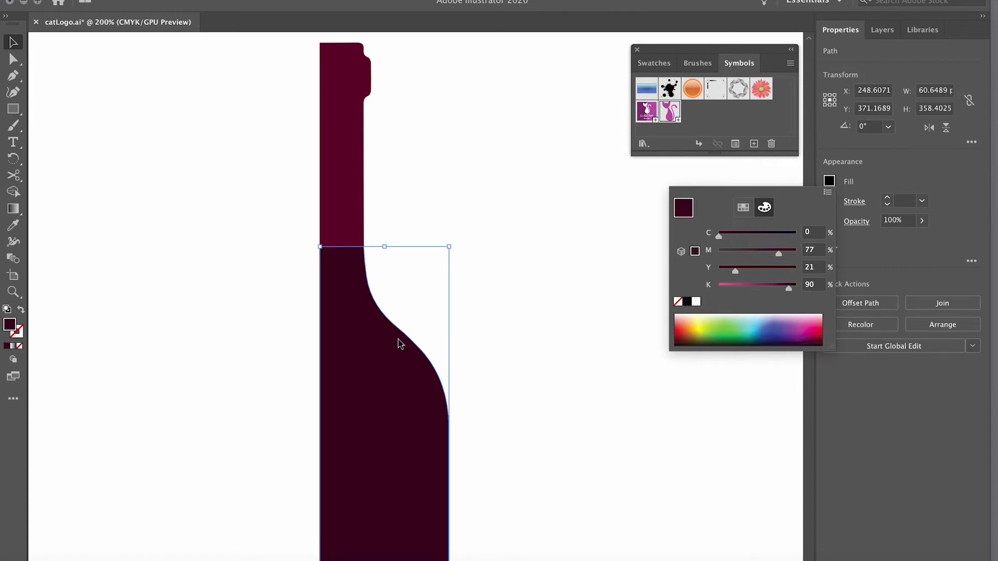
Group the bottle's neck and body pieces and move the group left to about X 188 pt
{"action": "left_click", "coordinate": [345, 173]}
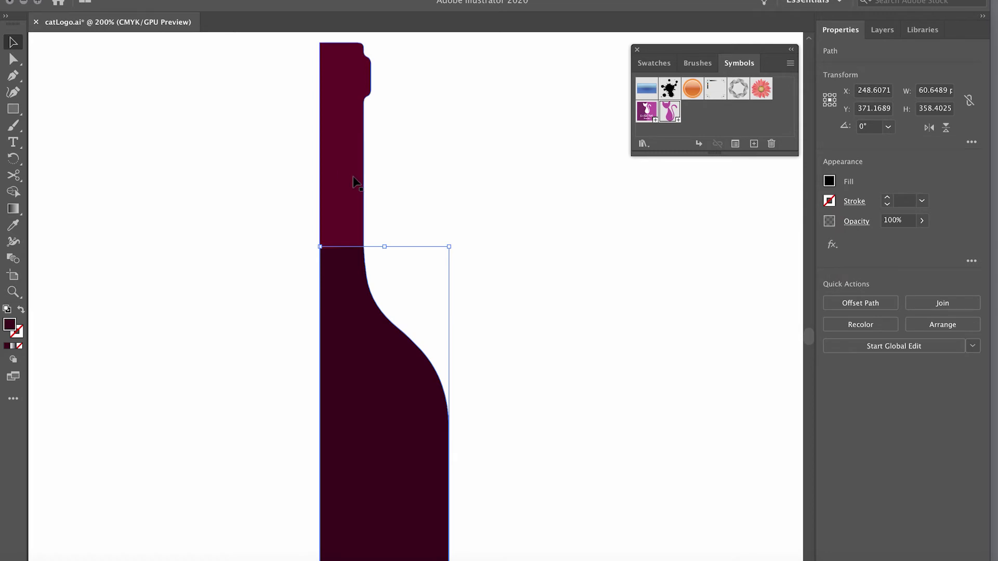
{"action": "left_click", "coordinate": [354, 183]}
{"action": "left_click", "coordinate": [437, 383]}
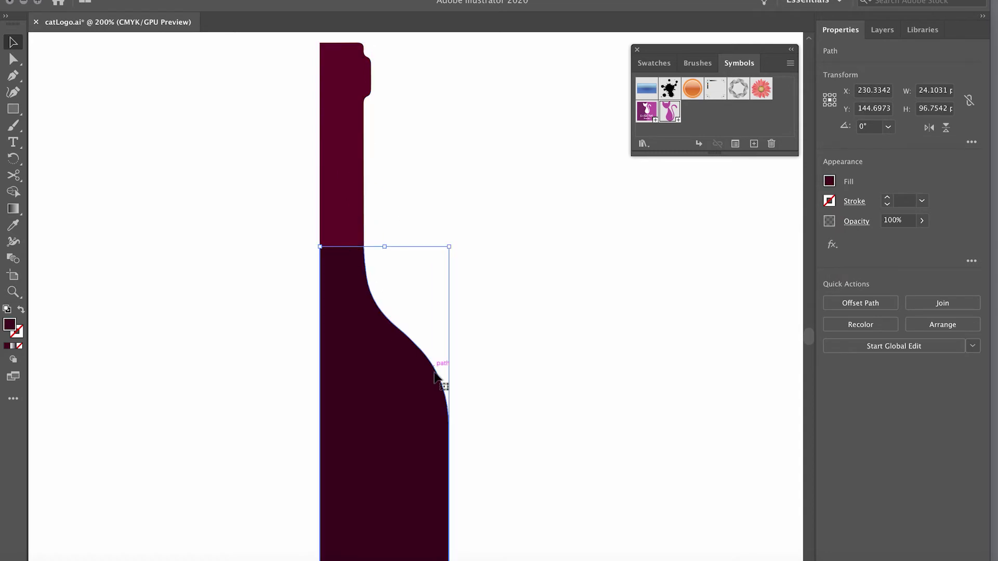
{"action": "left_click", "coordinate": [477, 408]}
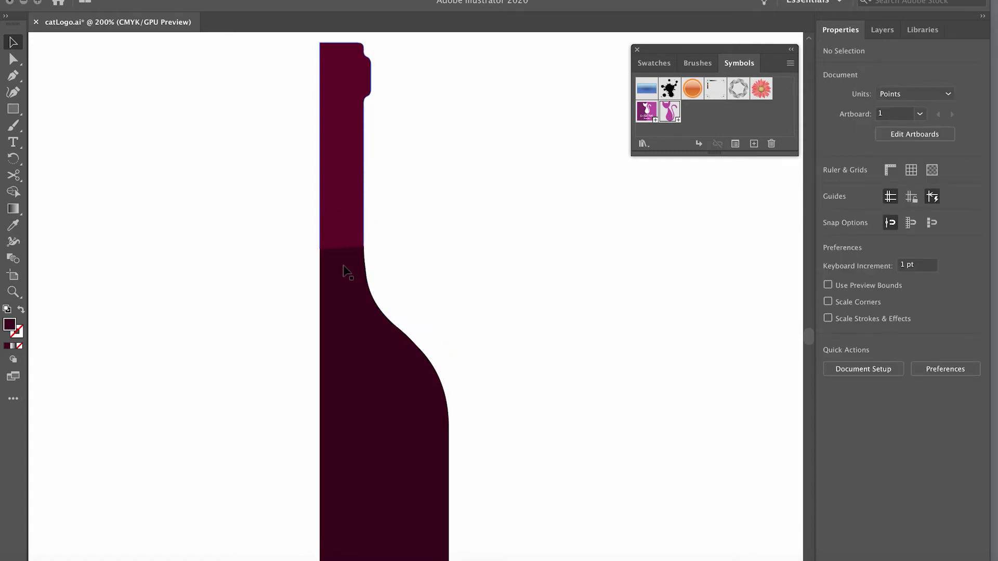
{"action": "left_click", "coordinate": [341, 172]}
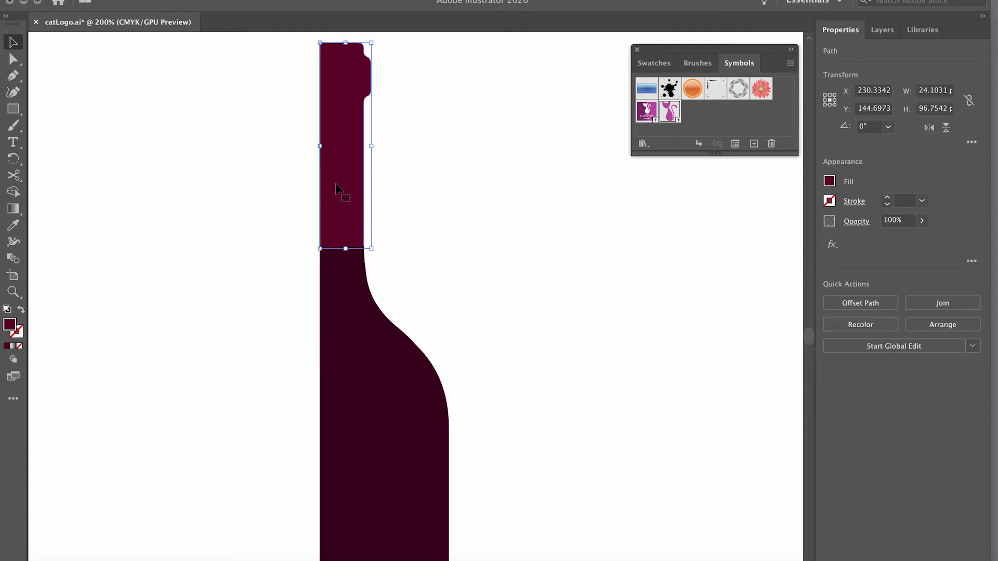
{"action": "left_click", "coordinate": [365, 325], "text": "shift"}
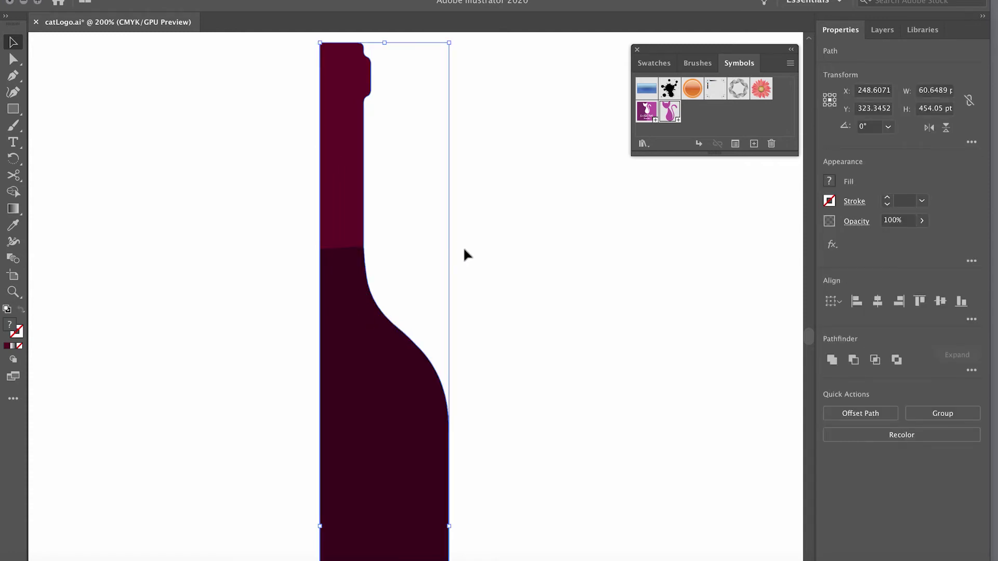
{"action": "left_click", "coordinate": [944, 414]}
{"action": "key", "text": "ctrl+0"}
{"action": "left_click_drag", "start_coordinate": [377, 291], "coordinate": [330, 281]}
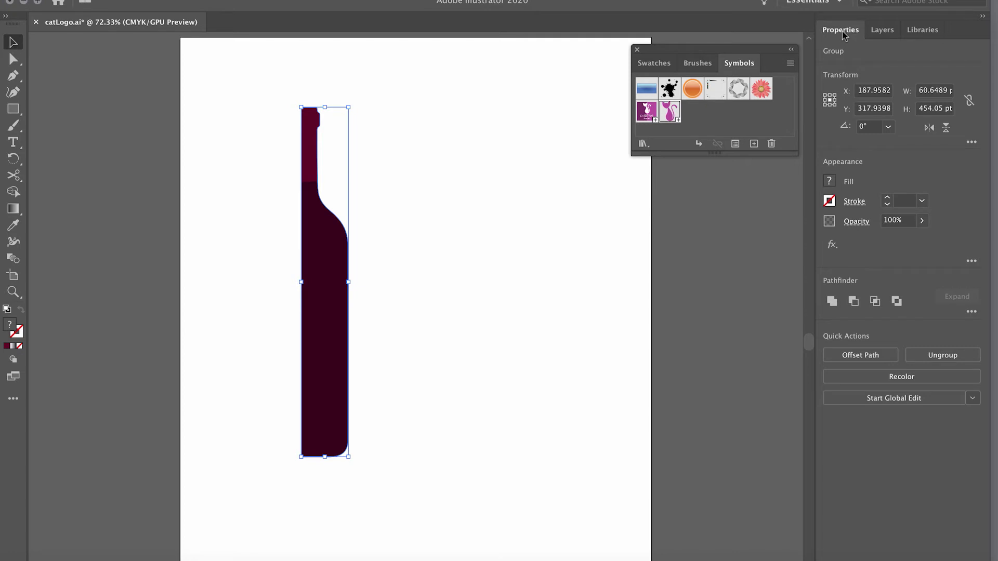
{"action": "left_click", "coordinate": [470, 0]}
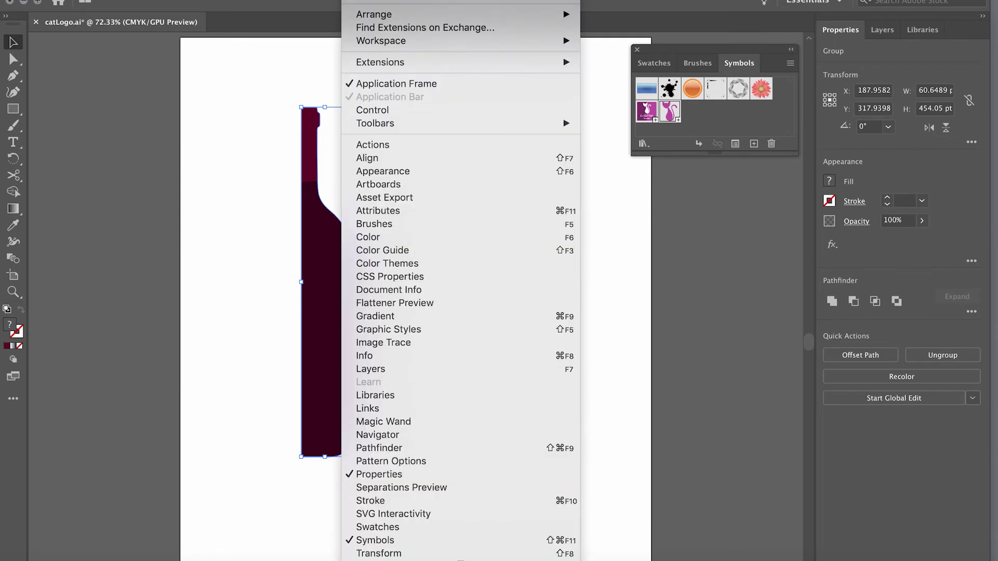
{"action": "mouse_move", "coordinate": [281, 0]}
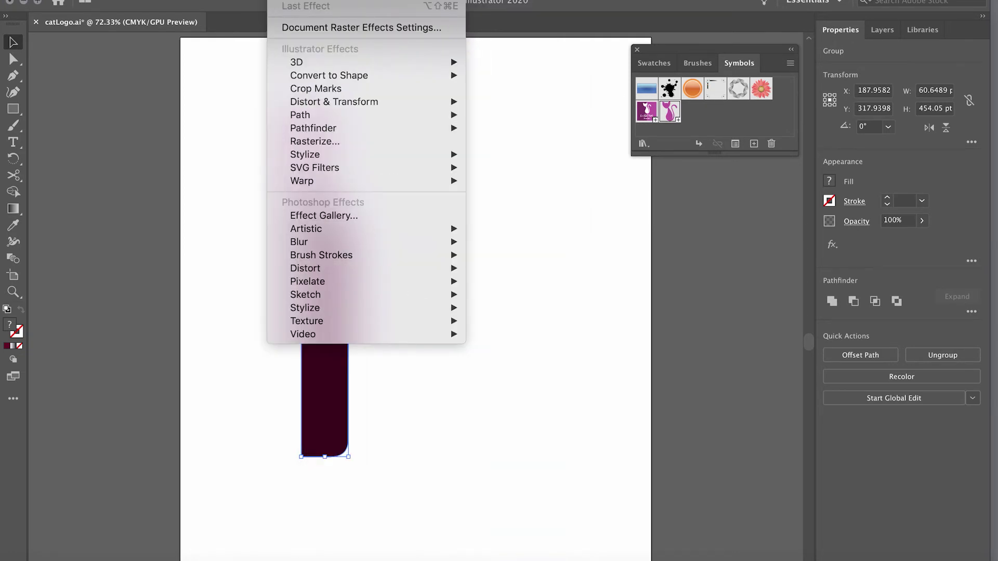
{"action": "mouse_move", "coordinate": [298, 64]}
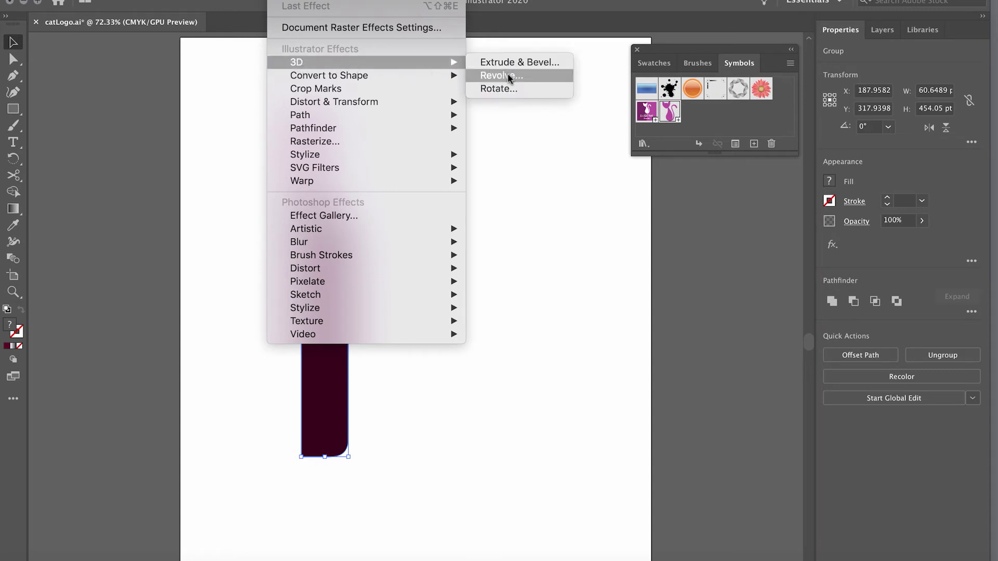
{"action": "left_click", "coordinate": [872, 262]}
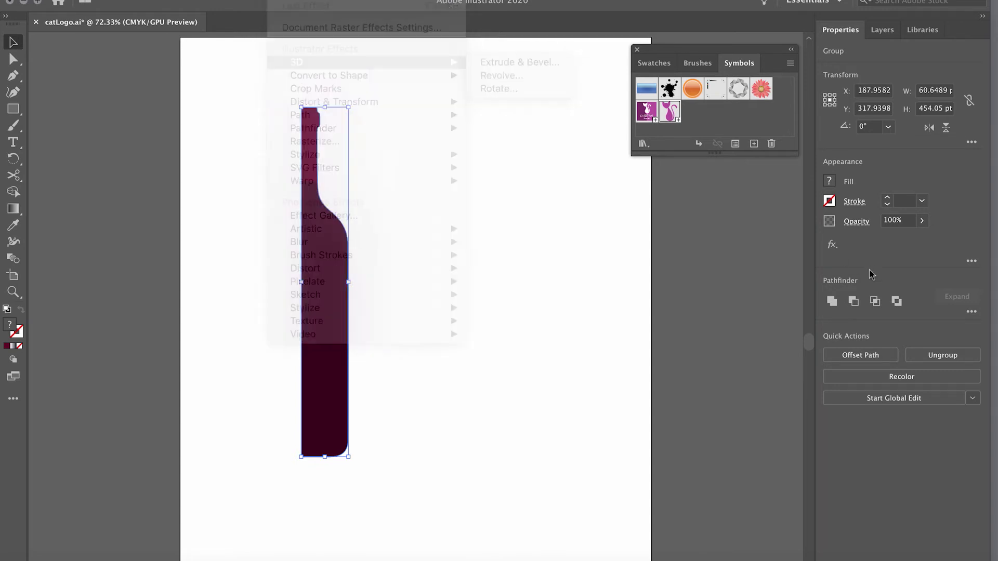
Start a 3D Revolve effect on the half-bottle group with preview on, revolving 360° from the left edge
{"action": "left_click", "coordinate": [832, 246]}
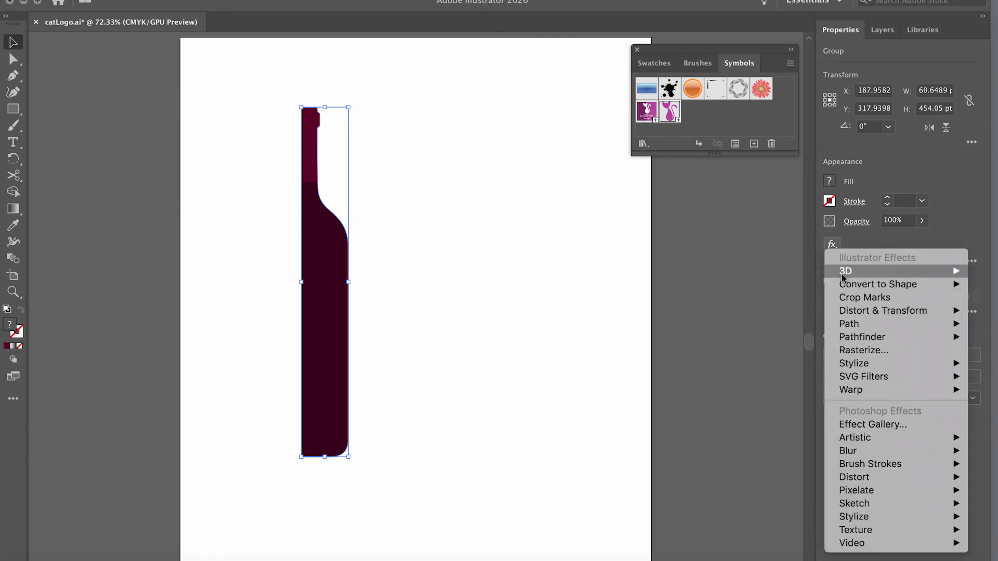
{"action": "mouse_move", "coordinate": [844, 276]}
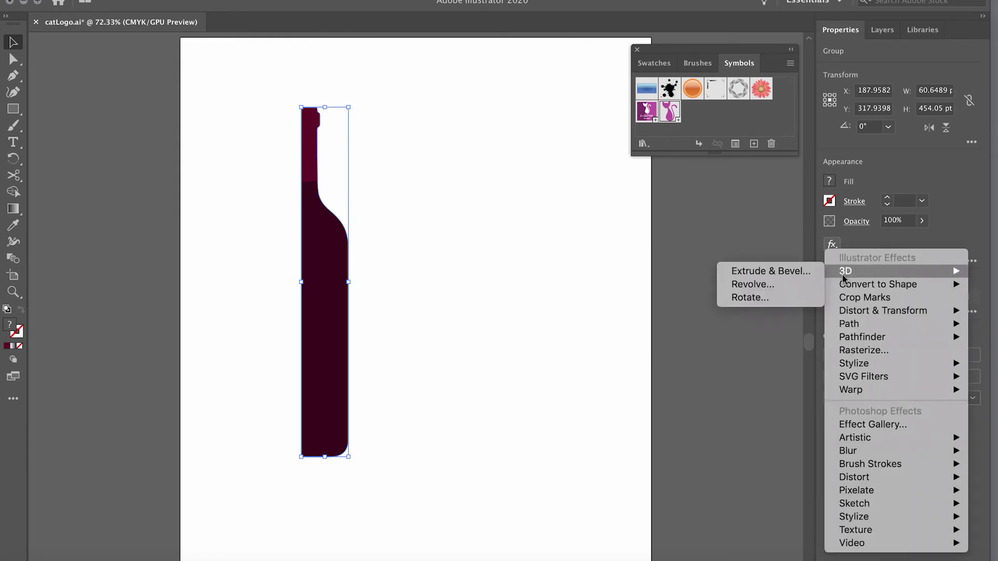
{"action": "left_click", "coordinate": [794, 286]}
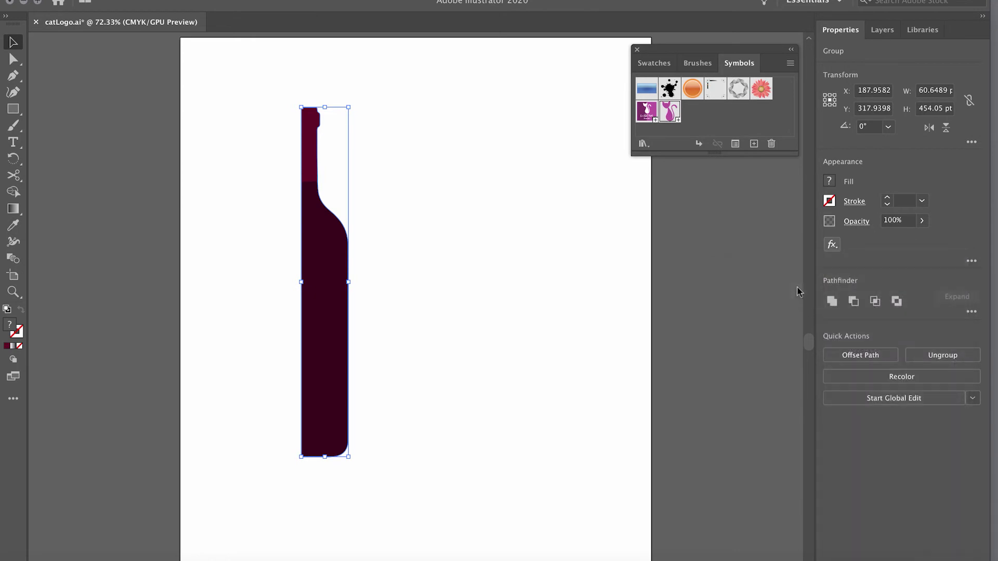
{"action": "left_click_drag", "start_coordinate": [289, 61], "coordinate": [701, 157]}
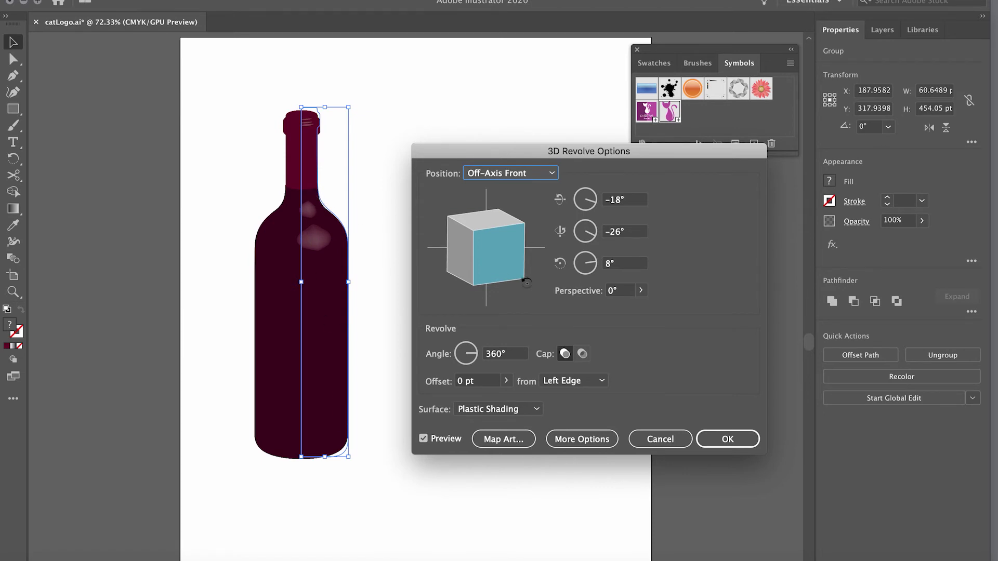
Try a free custom rotation of the revolved bottle and restore the Off-Axis Front position
{"action": "left_click_drag", "start_coordinate": [488, 220], "coordinate": [508, 219]}
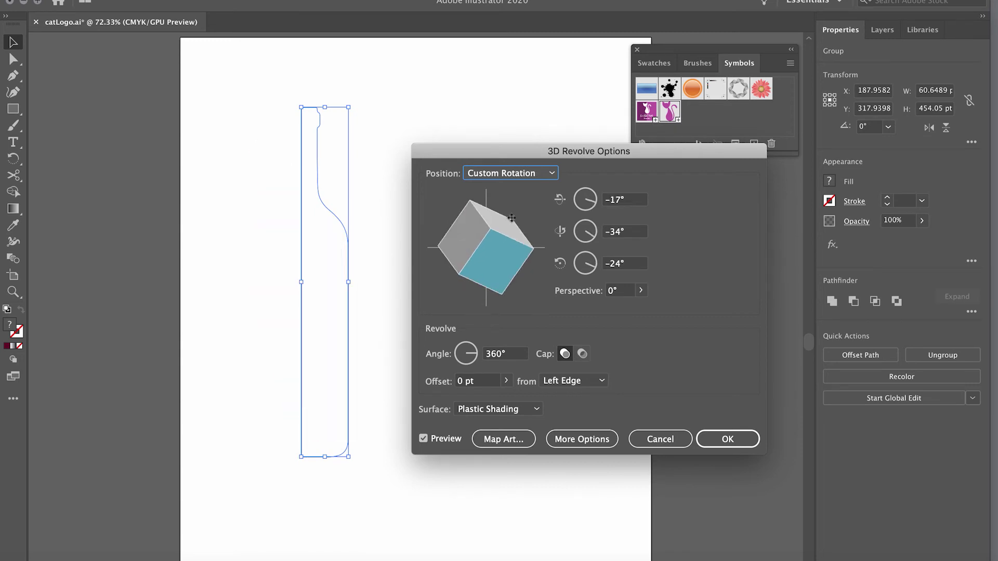
{"action": "left_click", "coordinate": [529, 177]}
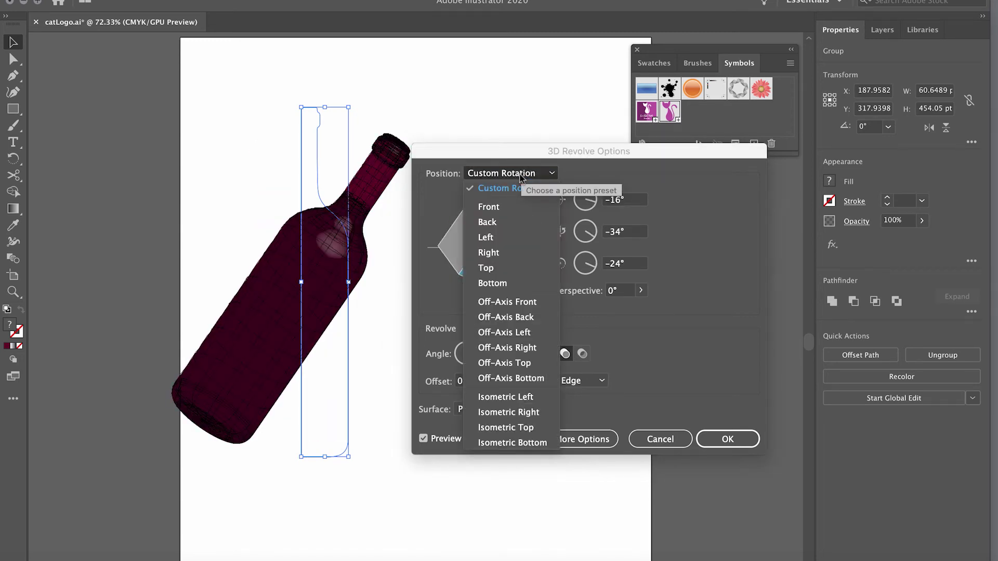
{"action": "left_click", "coordinate": [523, 307]}
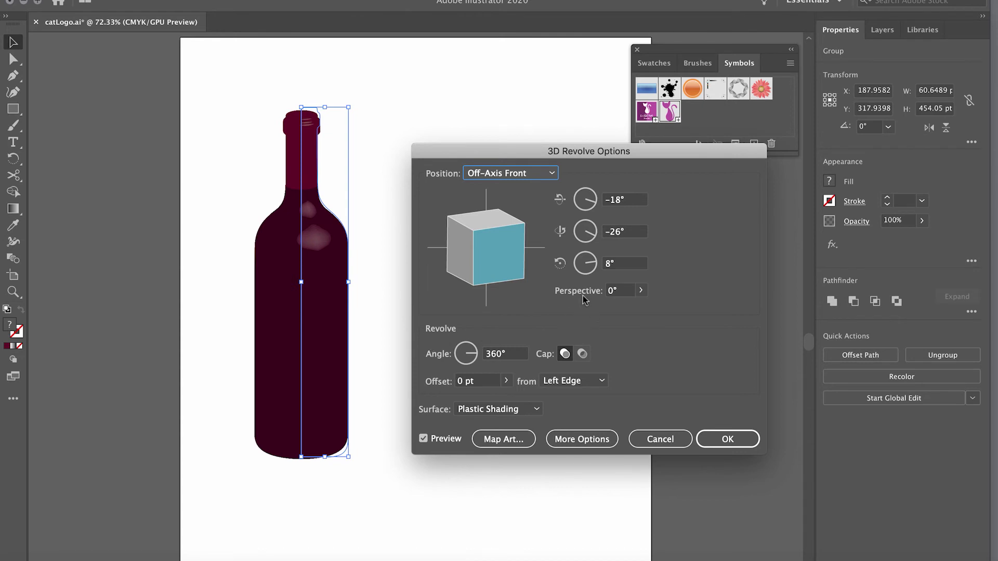
Set the revolved bottle's perspective to 48°
{"action": "left_click", "coordinate": [643, 292]}
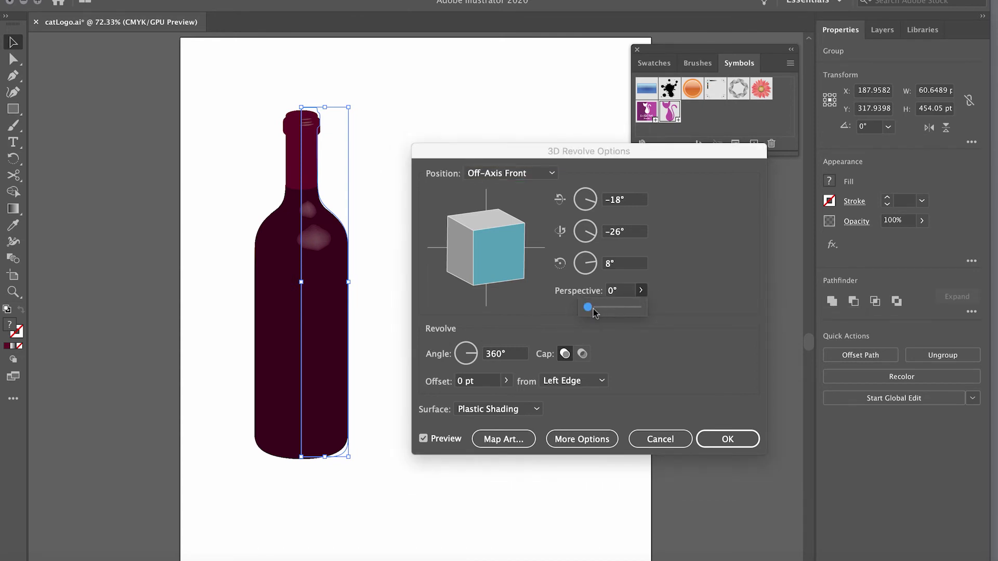
{"action": "left_click_drag", "start_coordinate": [590, 308], "coordinate": [607, 314]}
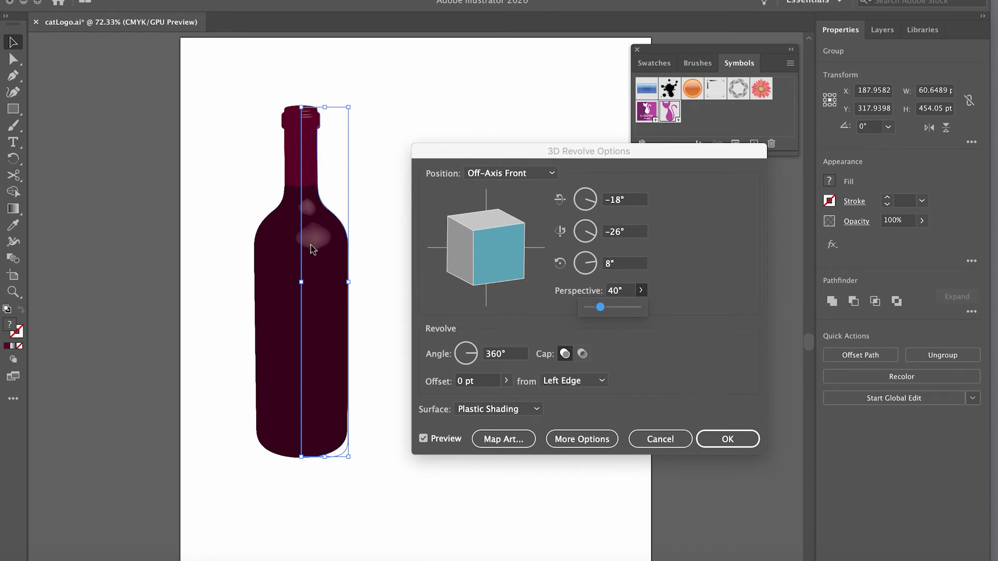
{"action": "left_click_drag", "start_coordinate": [601, 307], "coordinate": [605, 351]}
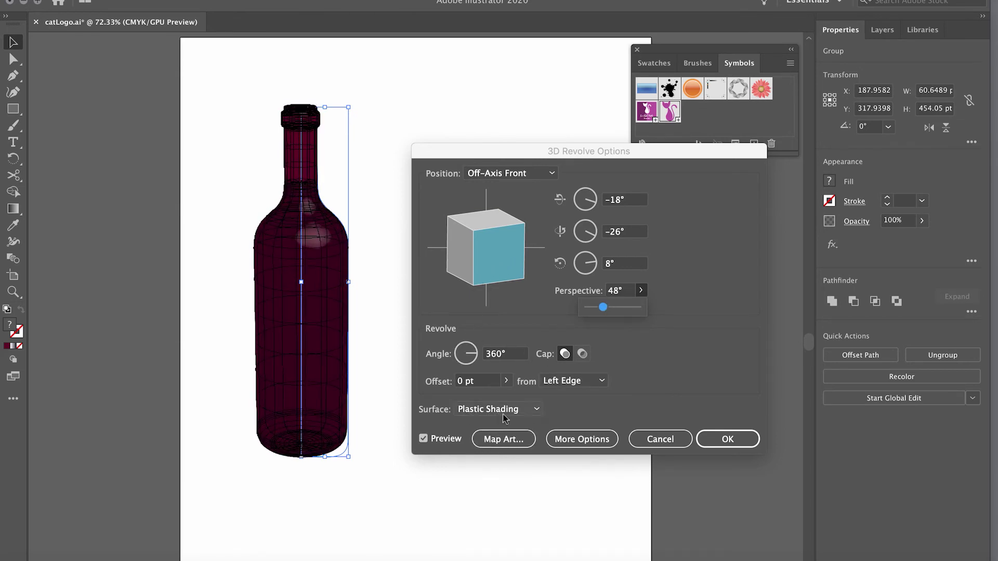
Show the extended shading options, shift the light slightly down on the sphere, and set Ambient Light to 76%
{"action": "left_click", "coordinate": [569, 439]}
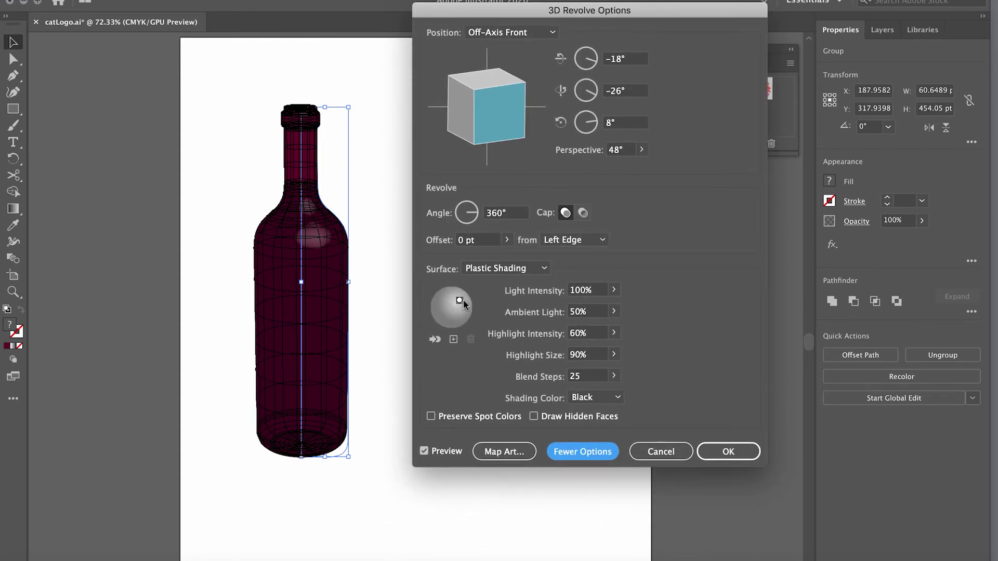
{"action": "mouse_move", "coordinate": [460, 305]}
{"action": "left_mouse_down"}
{"action": "mouse_move", "coordinate": [468, 316]}
{"action": "mouse_move", "coordinate": [461, 305]}
{"action": "left_mouse_up"}
{"action": "left_click", "coordinate": [614, 311]}
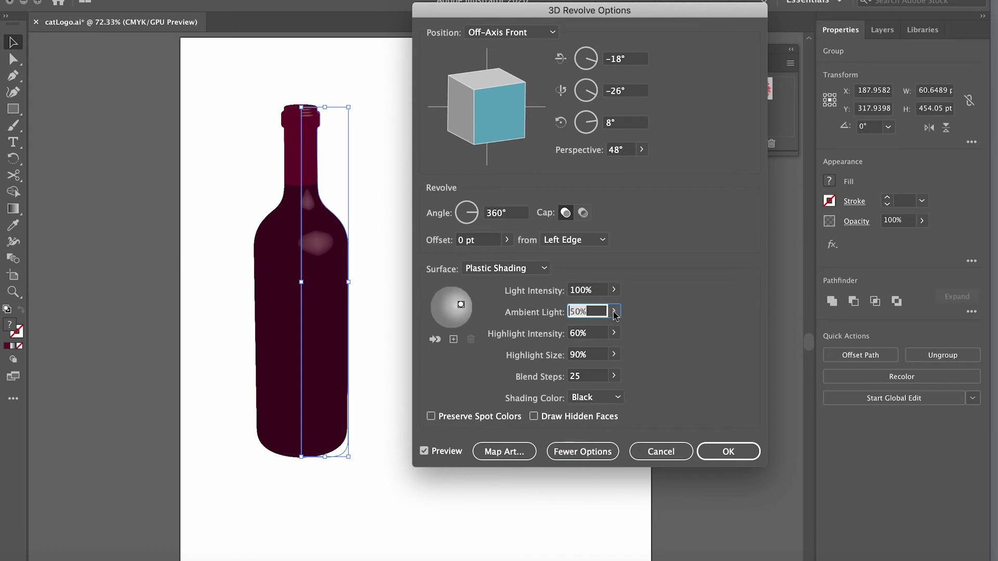
{"action": "left_click_drag", "start_coordinate": [587, 328], "coordinate": [602, 333]}
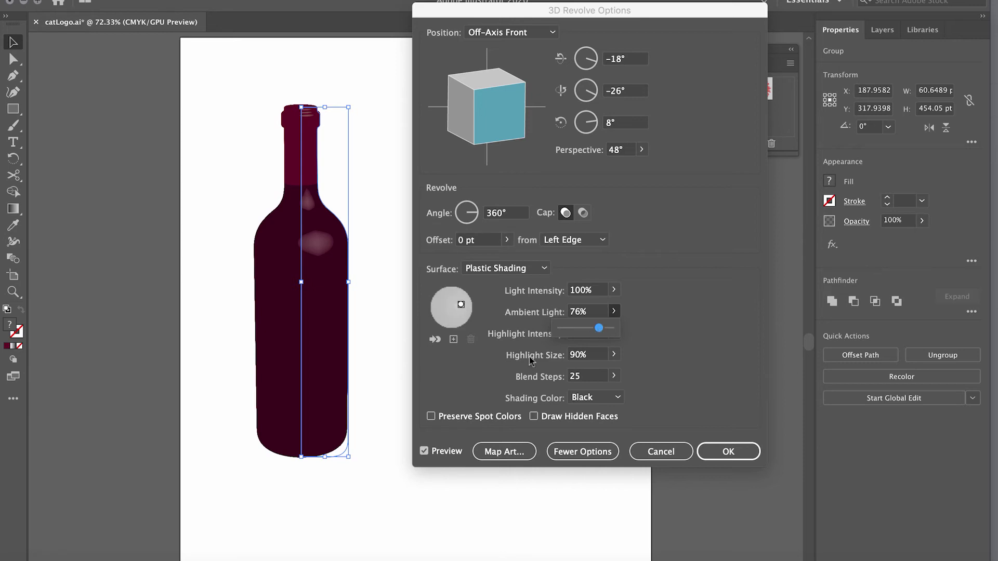
{"action": "left_click", "coordinate": [646, 318]}
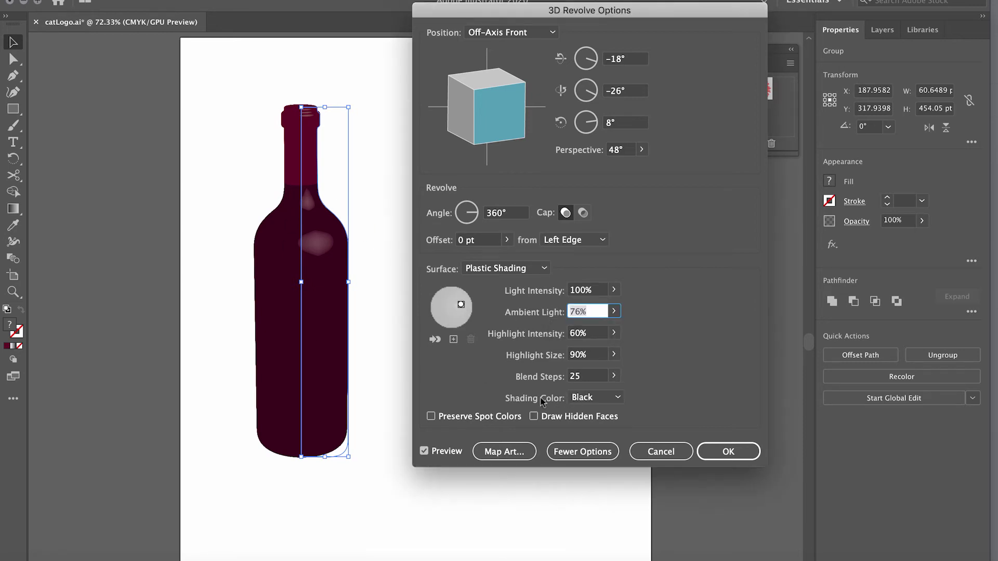
{"action": "left_click", "coordinate": [614, 355]}
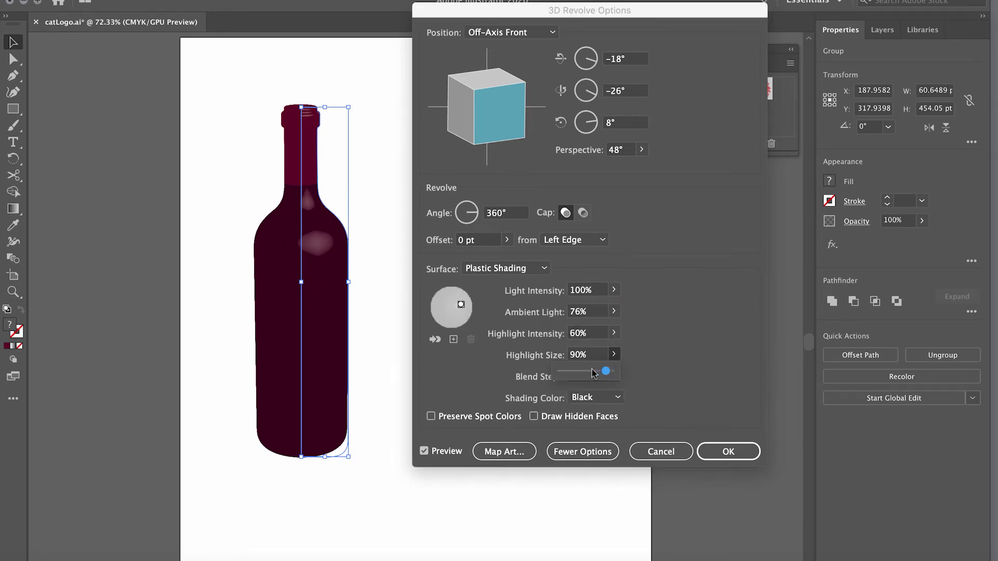
{"action": "left_click", "coordinate": [628, 360]}
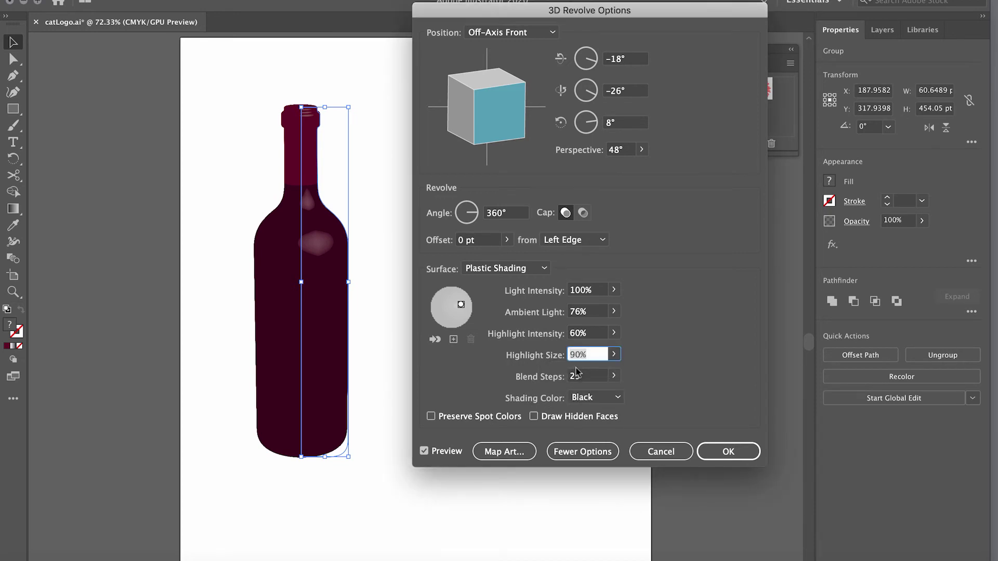
Try a second light near the left edge of the shading sphere and delete it
{"action": "left_click", "coordinate": [453, 339]}
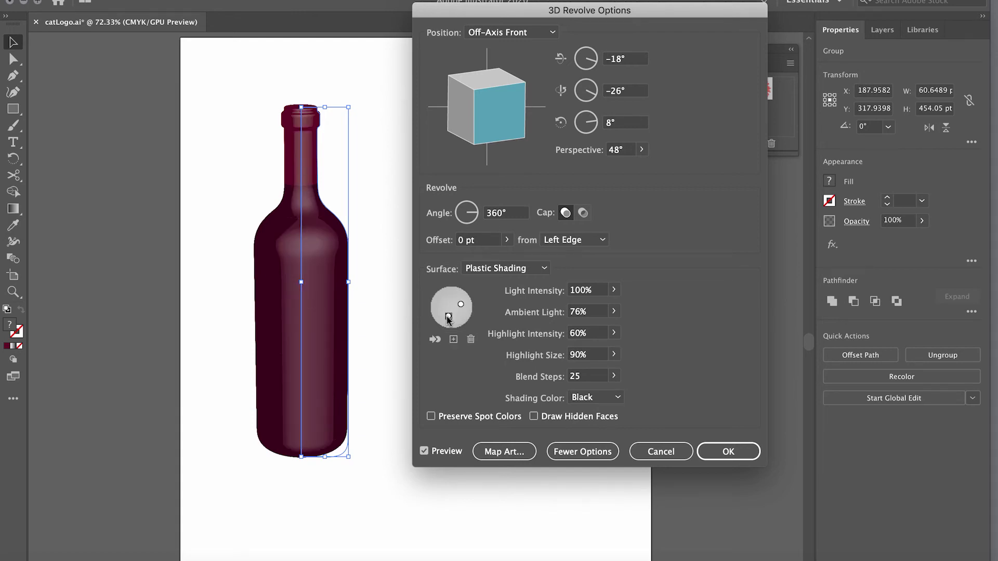
{"action": "left_click_drag", "start_coordinate": [448, 318], "coordinate": [435, 311]}
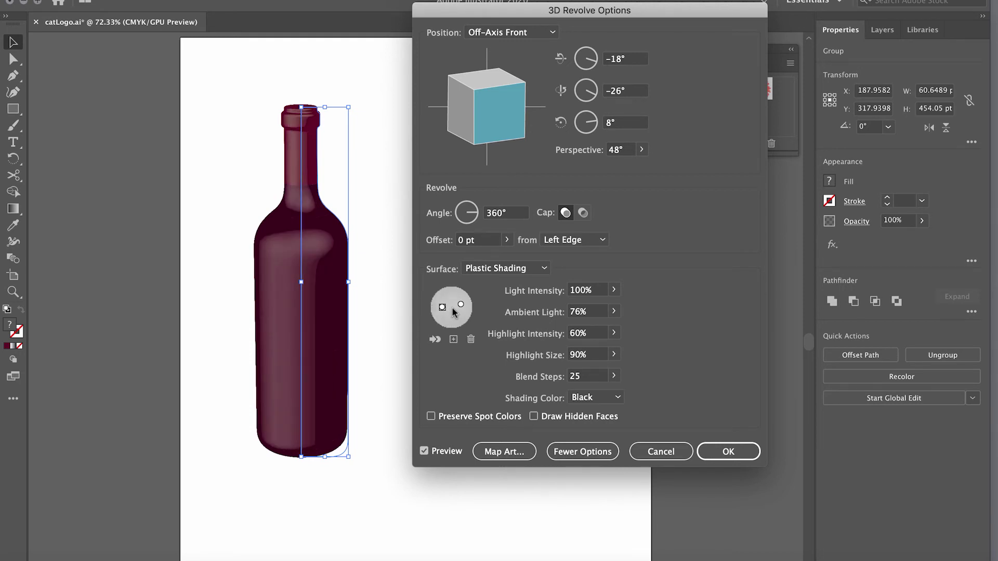
{"action": "left_click_drag", "start_coordinate": [439, 308], "coordinate": [434, 303]}
{"action": "left_click", "coordinate": [461, 304]}
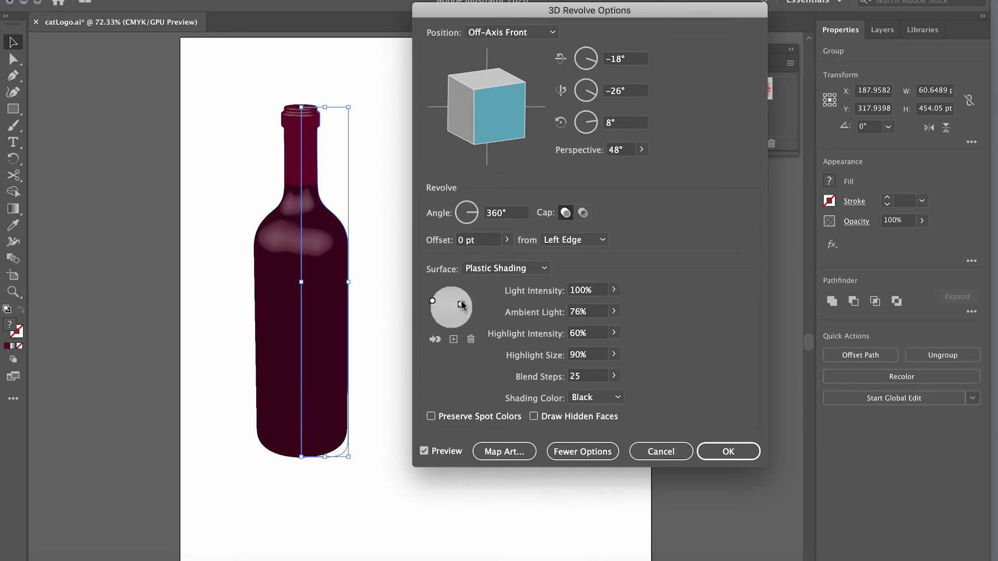
{"action": "left_click", "coordinate": [433, 302]}
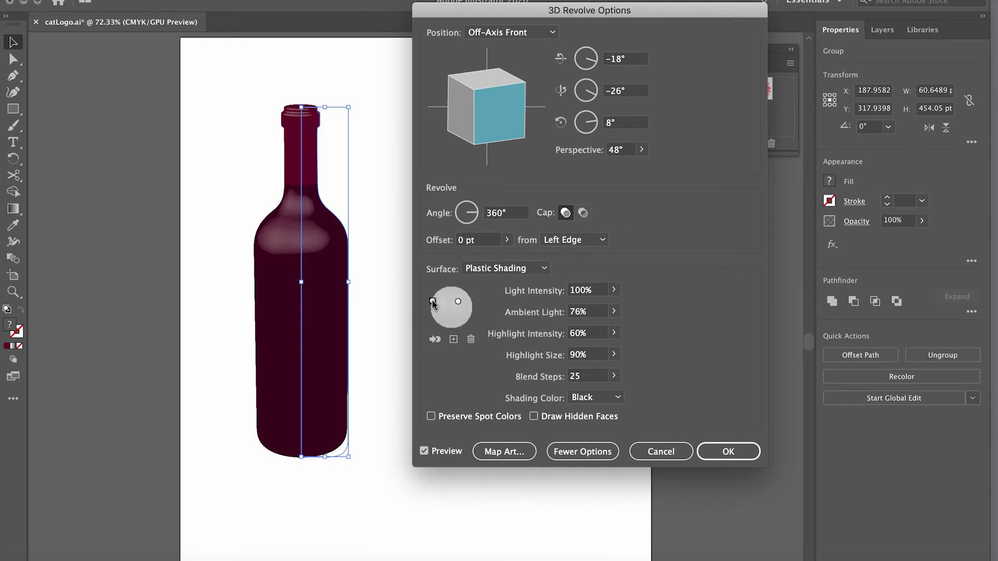
{"action": "left_click", "coordinate": [470, 339]}
Move the remaining light slightly down on the shading sphere to cast a long vertical highlight along the bottle
{"action": "left_click_drag", "start_coordinate": [458, 303], "coordinate": [462, 310]}
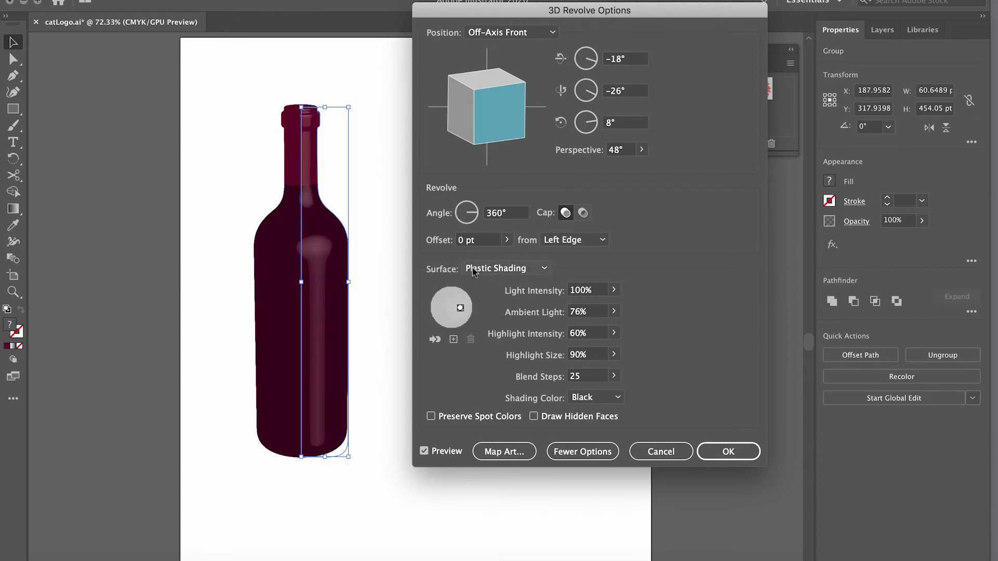
Preview the bottle with the Wireframe surface and switch it back to Plastic Shading
{"action": "left_click", "coordinate": [492, 268]}
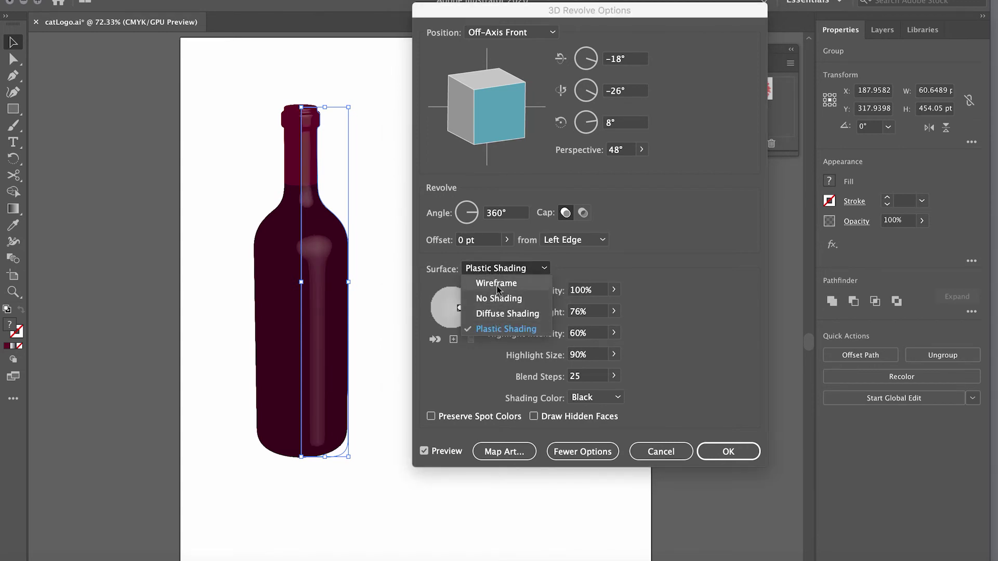
{"action": "left_click", "coordinate": [498, 287]}
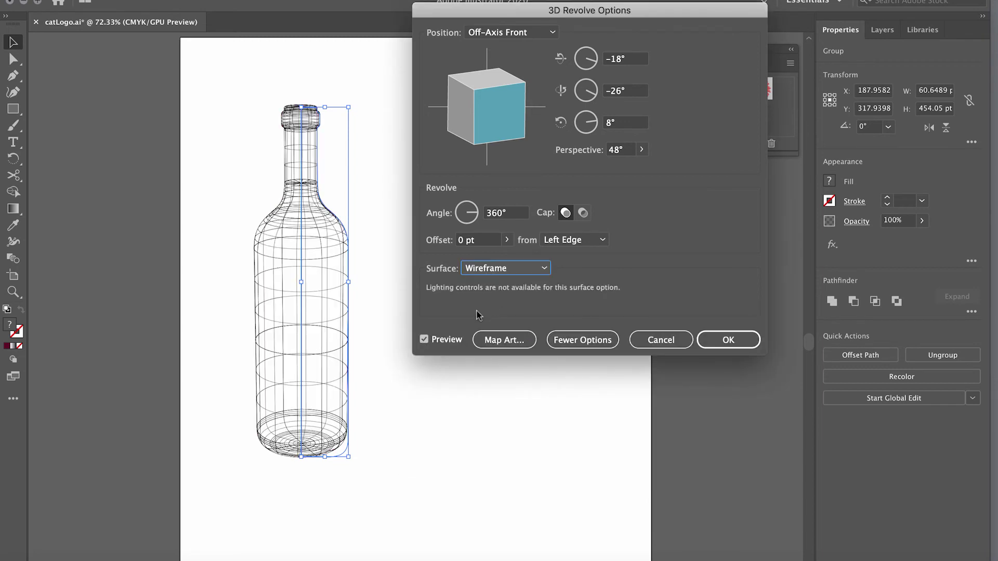
{"action": "left_click", "coordinate": [504, 269]}
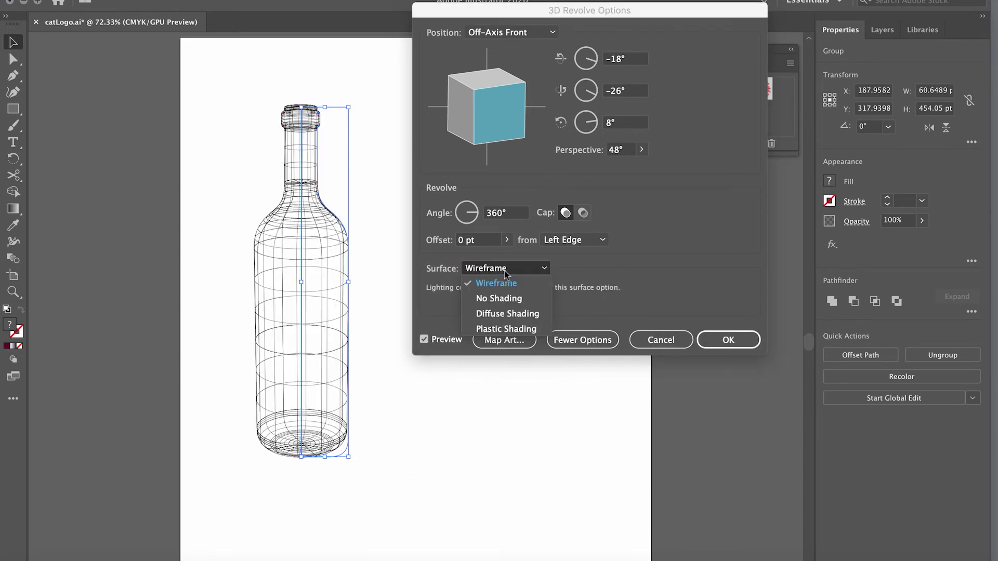
{"action": "left_click", "coordinate": [508, 330]}
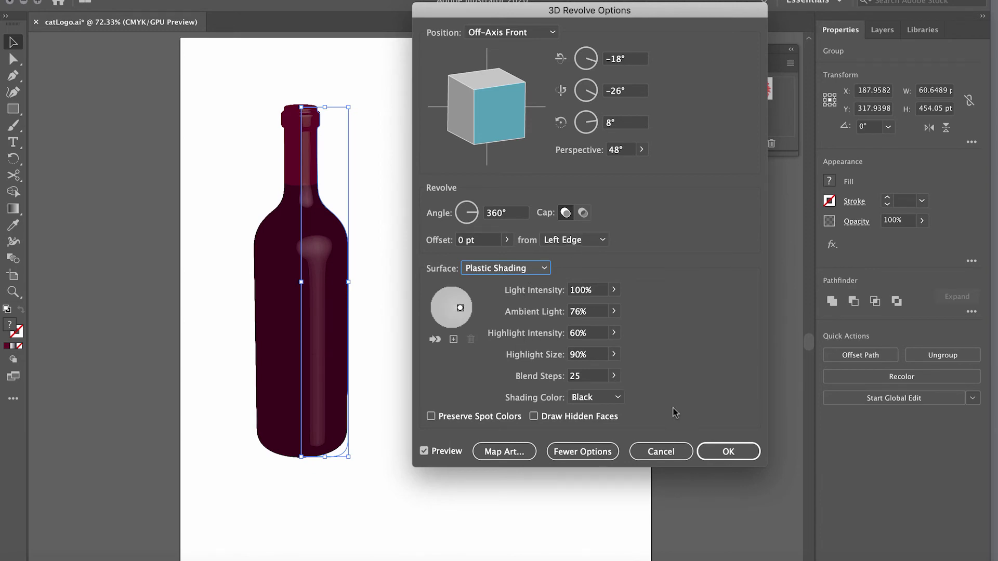
Open Map Art for the revolved bottle and advance to surface 5 of 5, the neck
{"action": "left_click", "coordinate": [511, 453]}
{"action": "left_click_drag", "start_coordinate": [270, 52], "coordinate": [632, 89]}
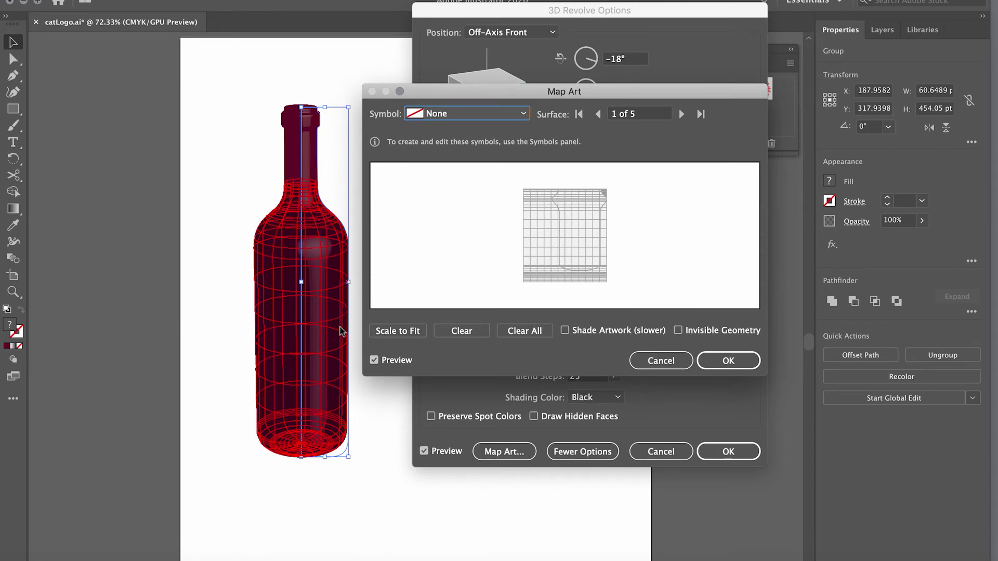
{"action": "left_click", "coordinate": [681, 117]}
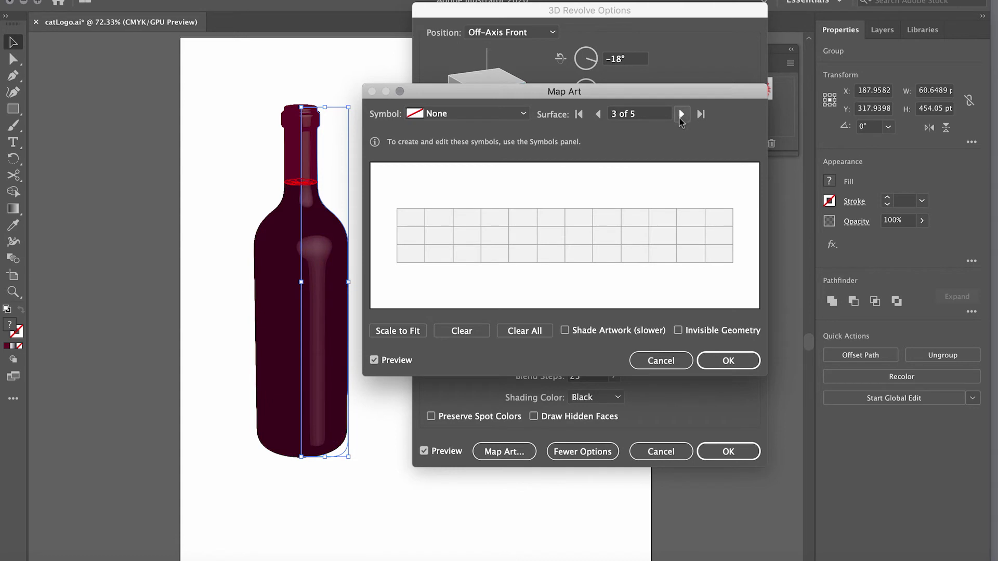
{"action": "left_click", "coordinate": [681, 115]}
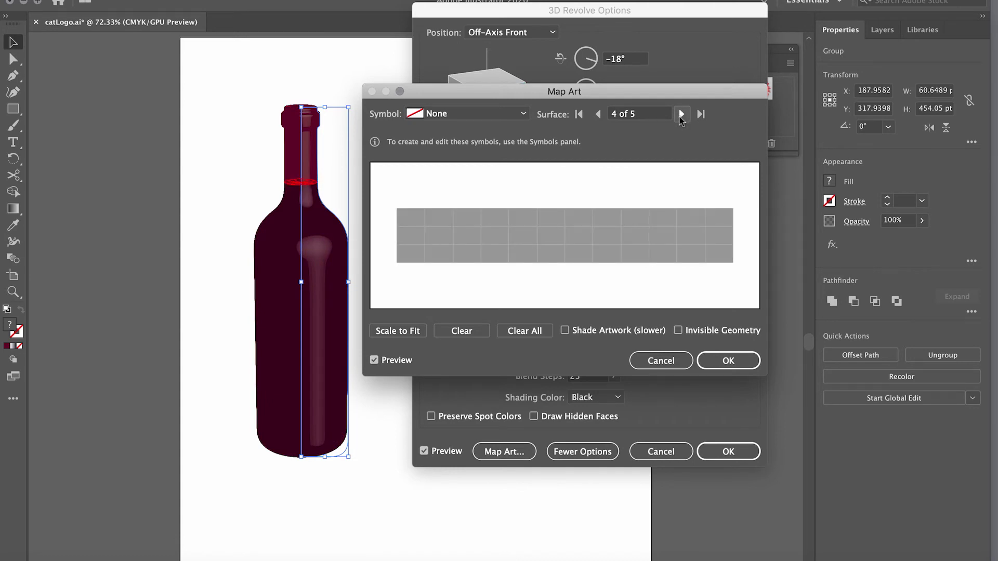
{"action": "left_click", "coordinate": [681, 114]}
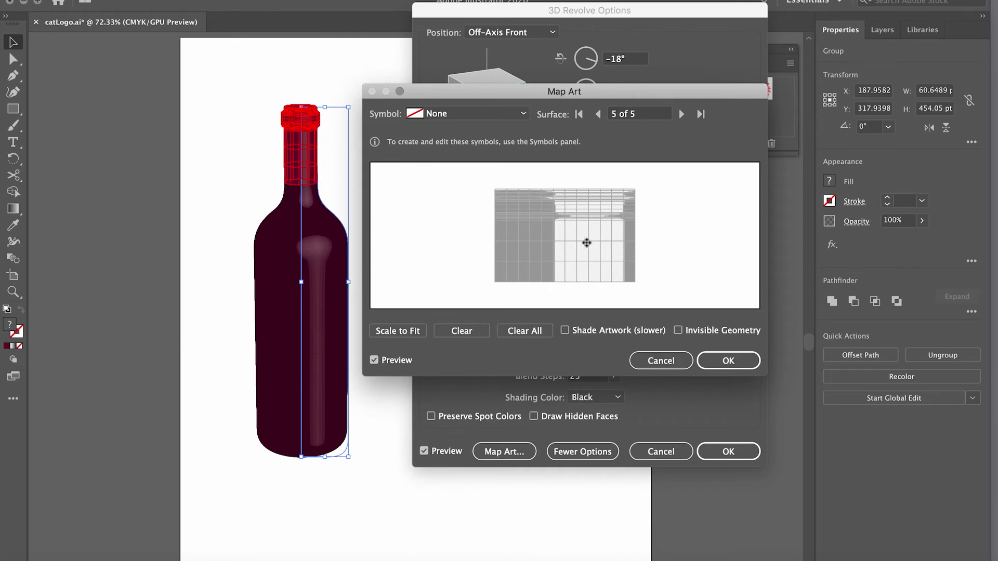
Map the symbol "the cat 2" onto the neck surface, scaled down and positioned within the lighter visible area
{"action": "left_click", "coordinate": [468, 113]}
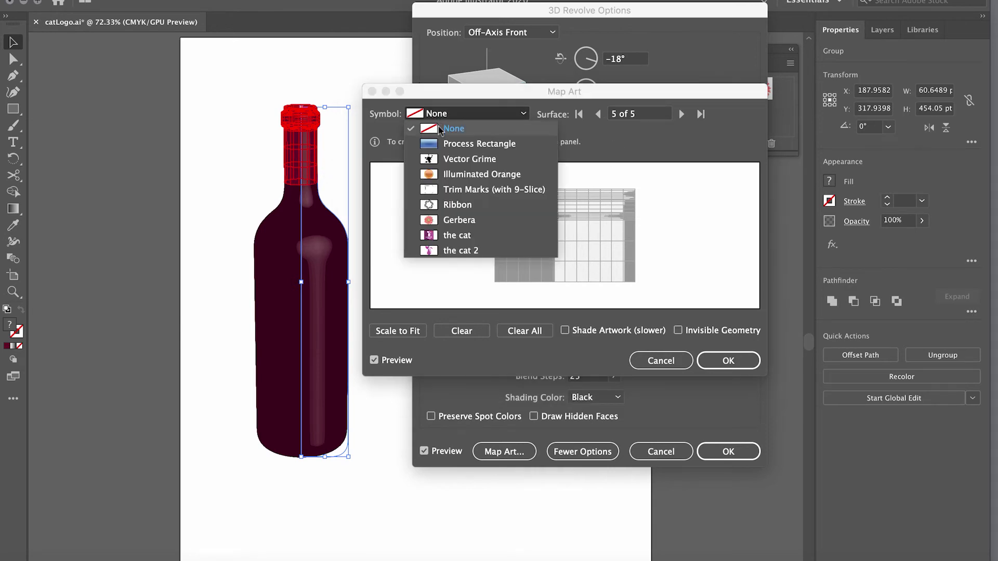
{"action": "left_click", "coordinate": [452, 250]}
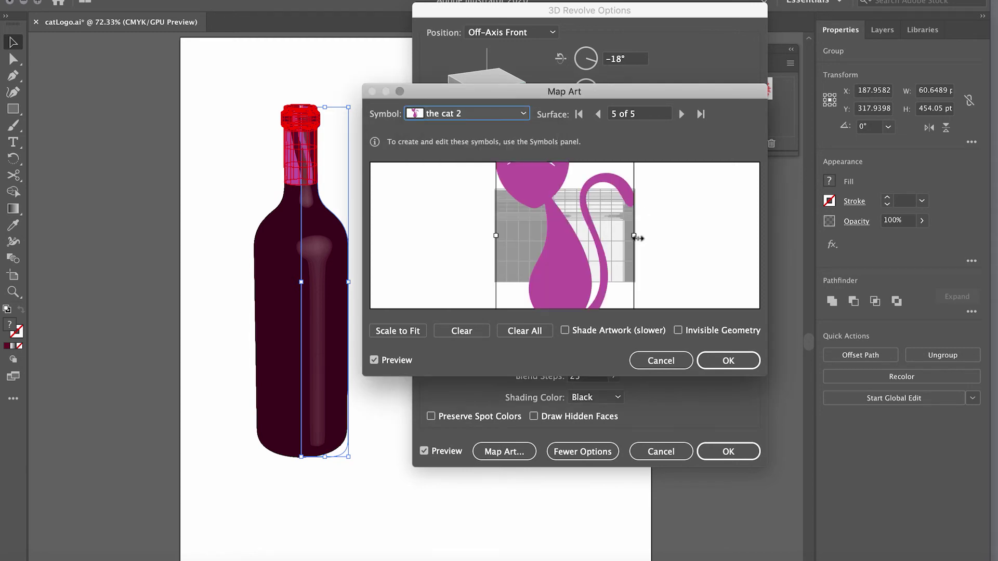
{"action": "left_click_drag", "start_coordinate": [635, 239], "coordinate": [587, 255]}
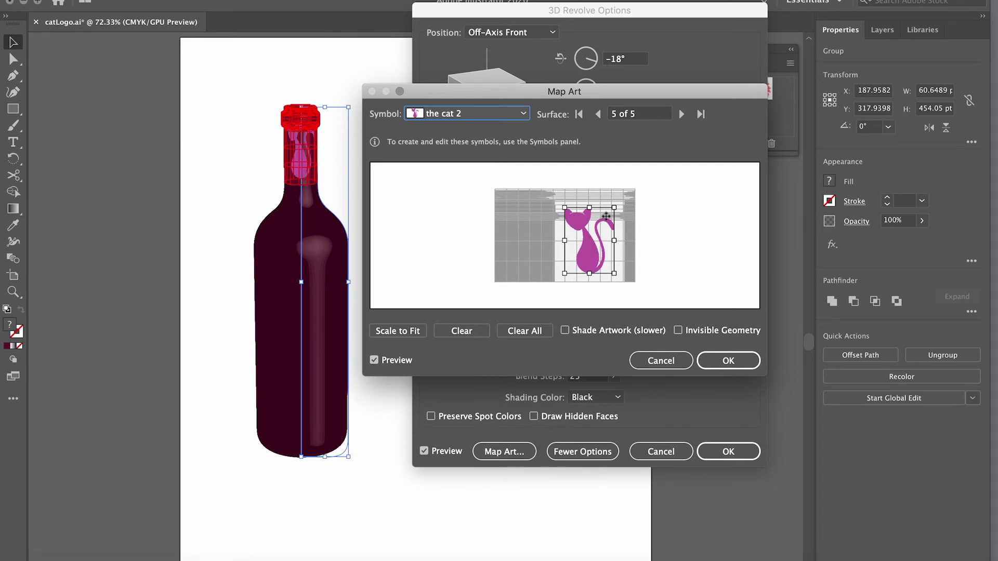
{"action": "left_click_drag", "start_coordinate": [614, 208], "coordinate": [594, 253]}
{"action": "left_click", "coordinate": [490, 117]}
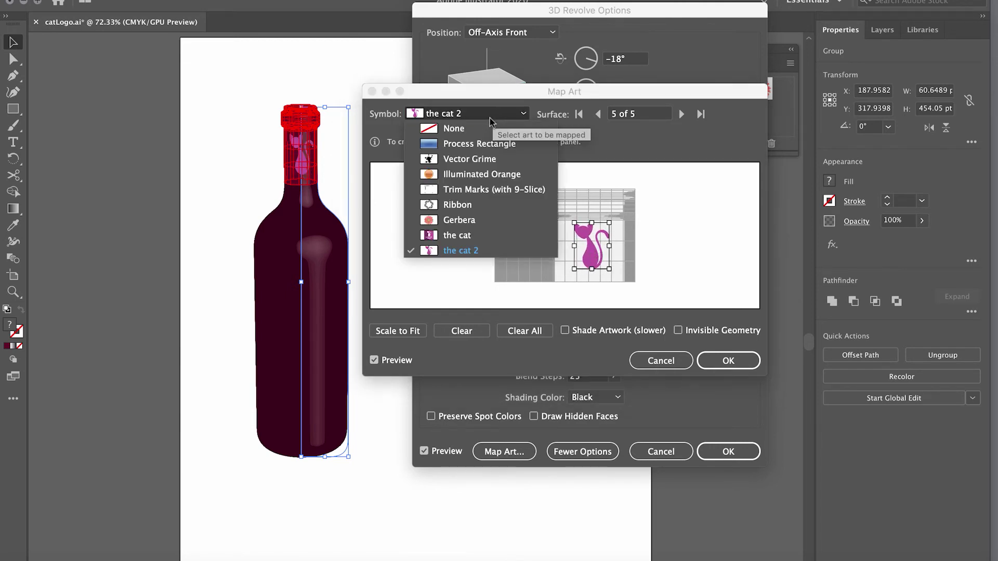
{"action": "left_click", "coordinate": [497, 118]}
Map the symbol "the cat" onto surface 1 of 5, scaled down to a label and centred on the lower body's front
{"action": "left_click", "coordinate": [682, 114]}
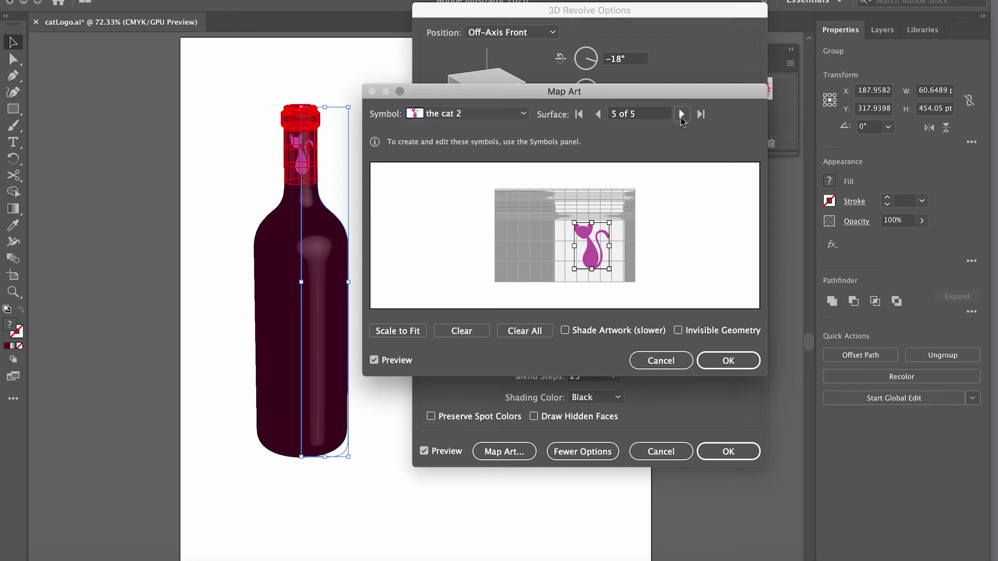
{"action": "left_click", "coordinate": [474, 115]}
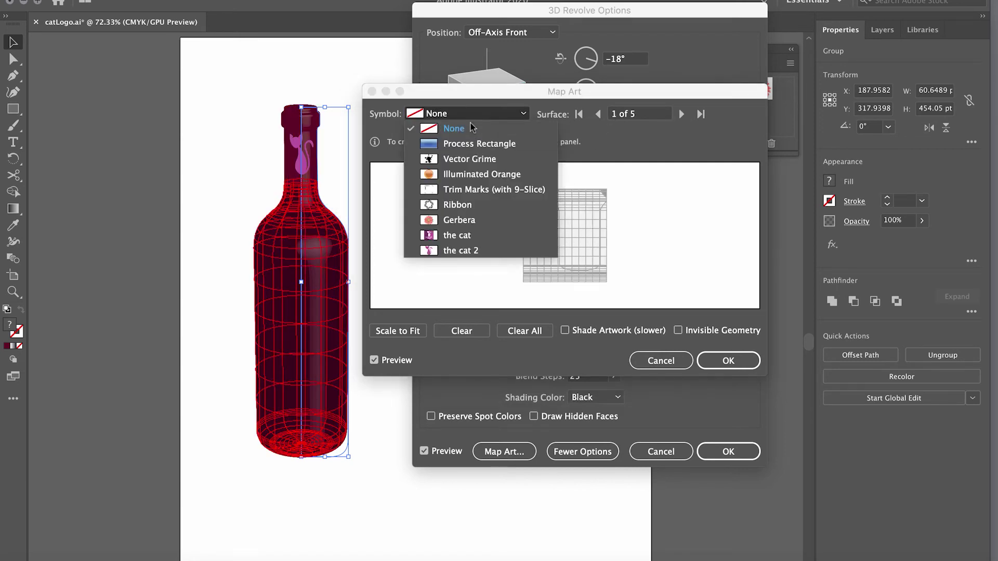
{"action": "left_click", "coordinate": [457, 233]}
{"action": "left_click_drag", "start_coordinate": [525, 197], "coordinate": [569, 230]}
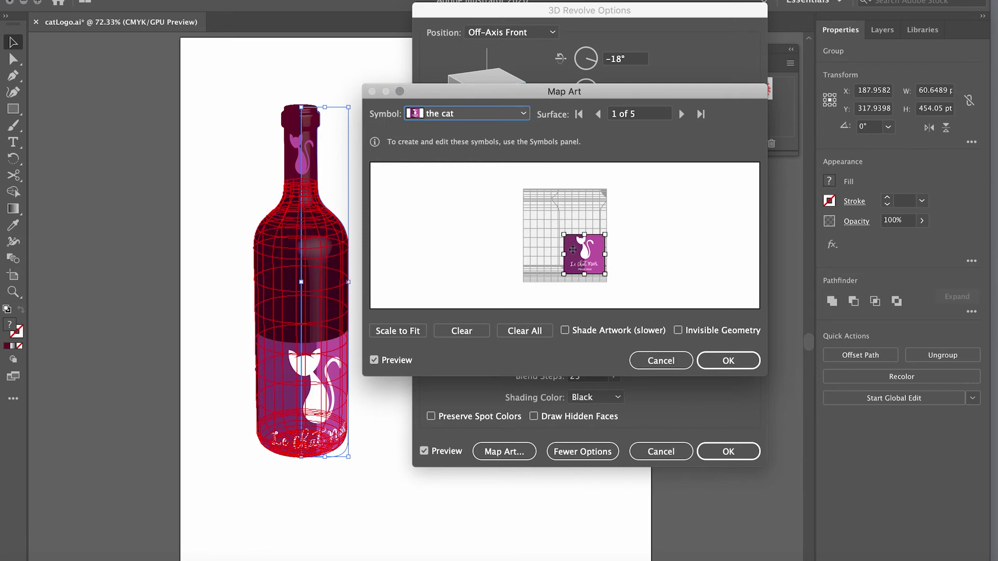
{"action": "left_click_drag", "start_coordinate": [589, 258], "coordinate": [584, 254]}
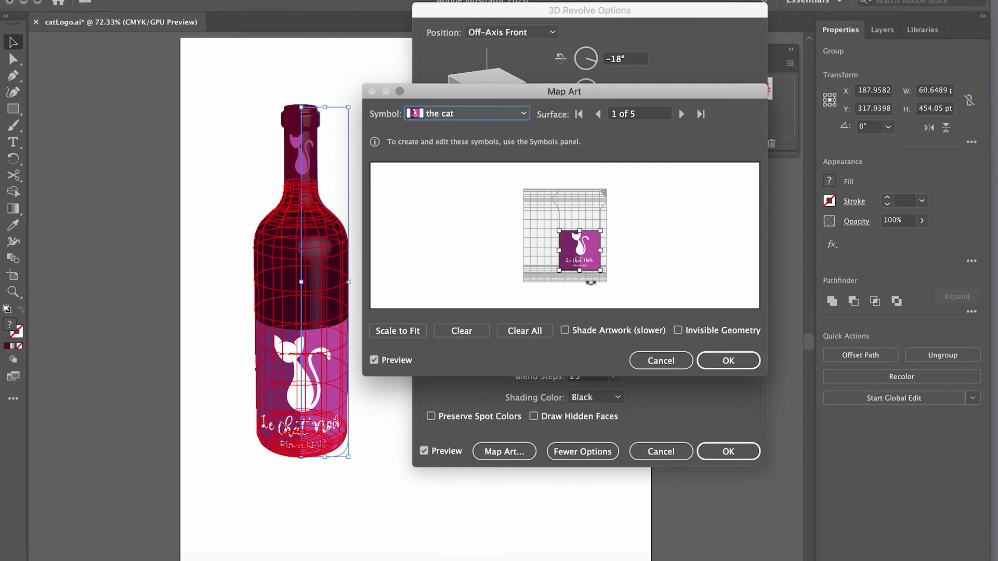
Turn on Shade Artwork, raise the label to the middle of the bottle's body, and apply the mapping and 3D Revolve settings
{"action": "left_click", "coordinate": [590, 334]}
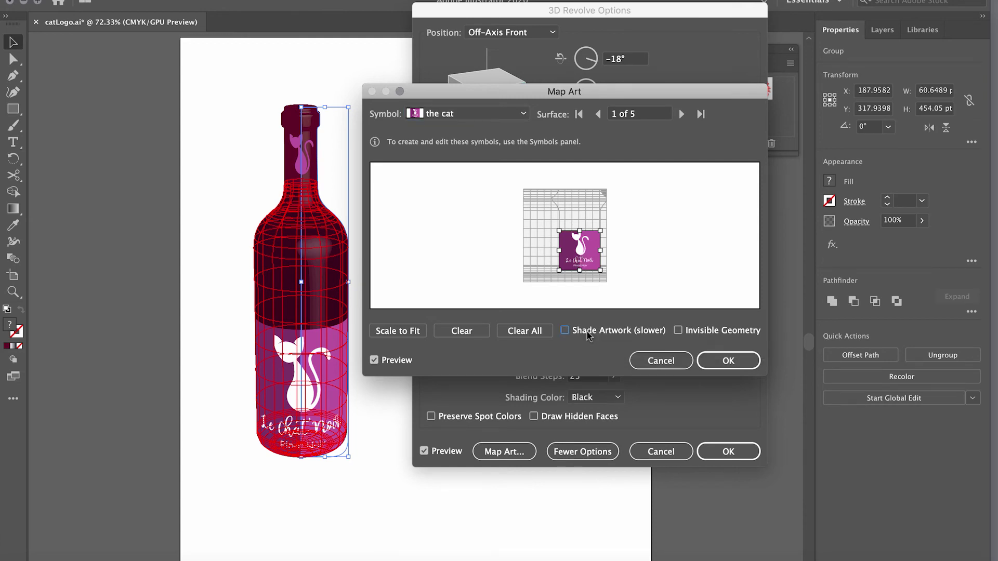
{"action": "left_click", "coordinate": [586, 333]}
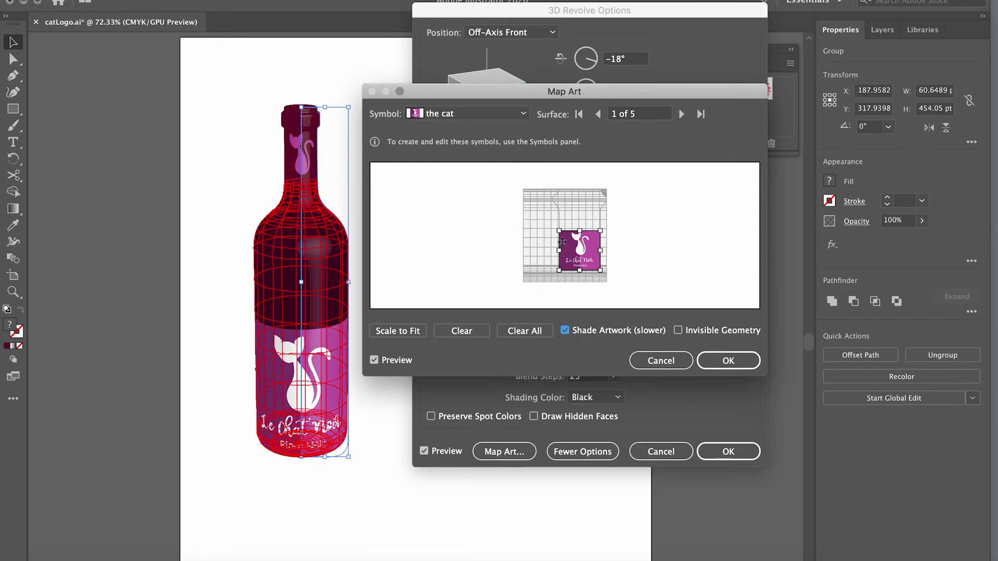
{"action": "left_click_drag", "start_coordinate": [581, 250], "coordinate": [582, 244]}
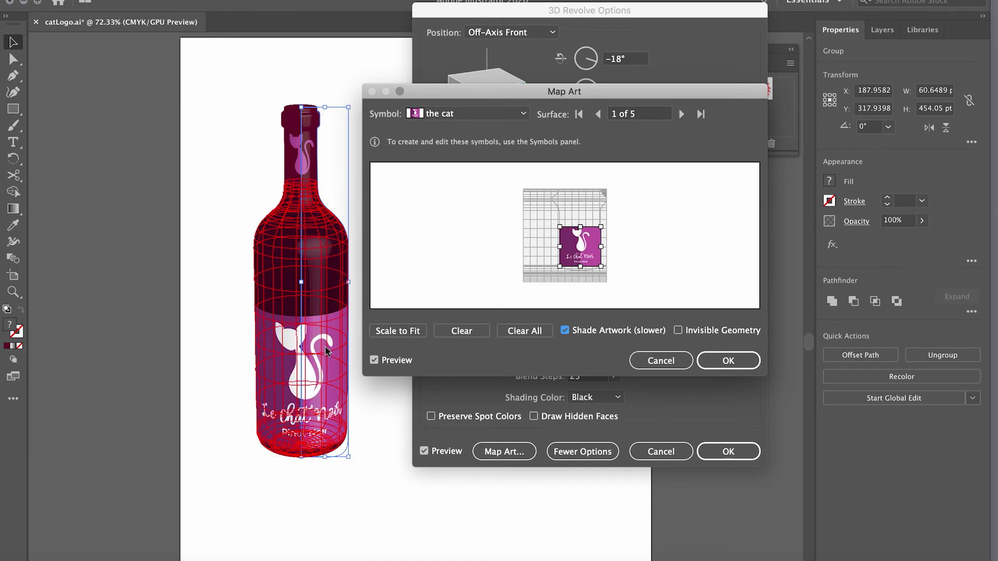
{"action": "left_click_drag", "start_coordinate": [575, 242], "coordinate": [575, 231]}
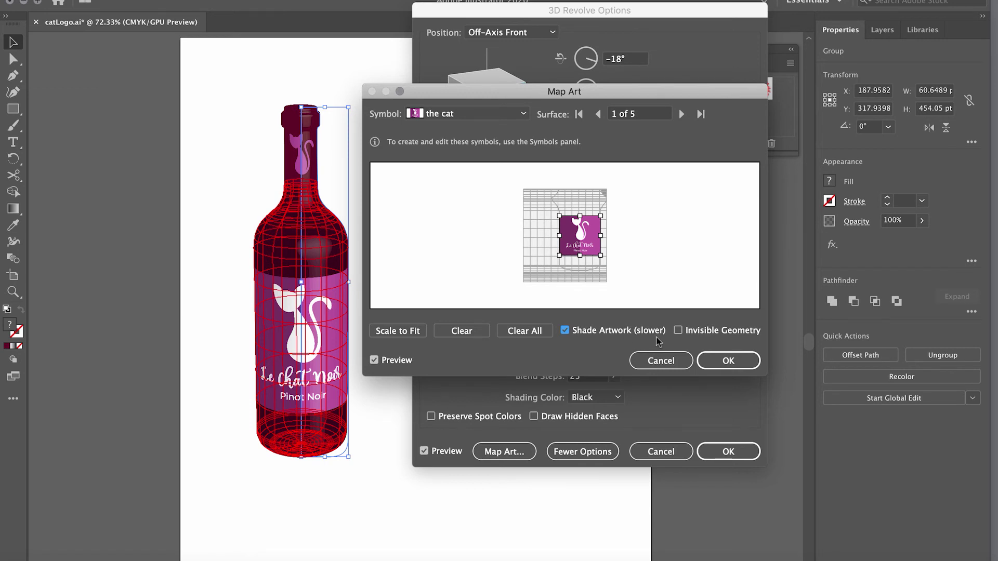
{"action": "left_click", "coordinate": [737, 362]}
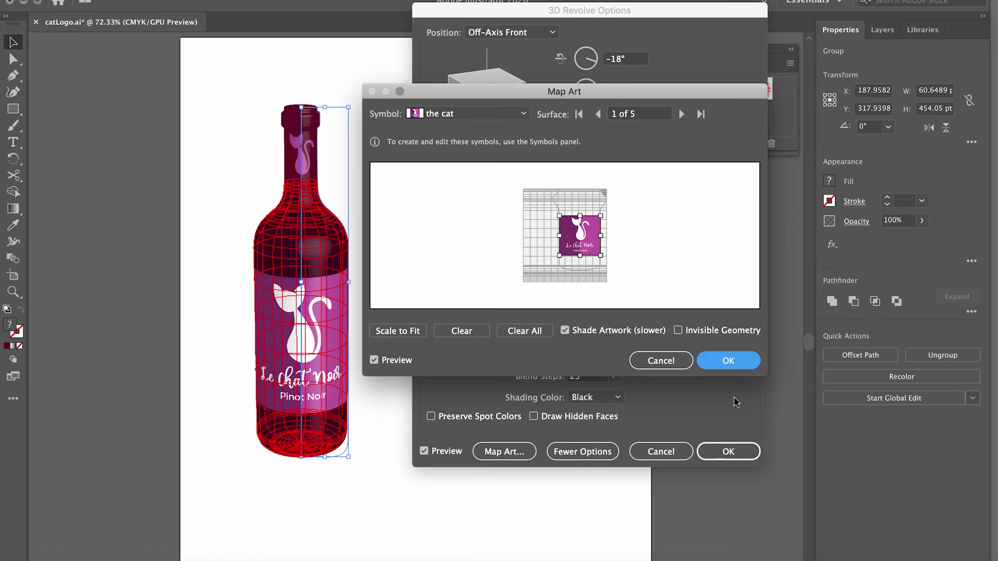
{"action": "left_click", "coordinate": [729, 452]}
{"action": "left_click", "coordinate": [476, 388]}
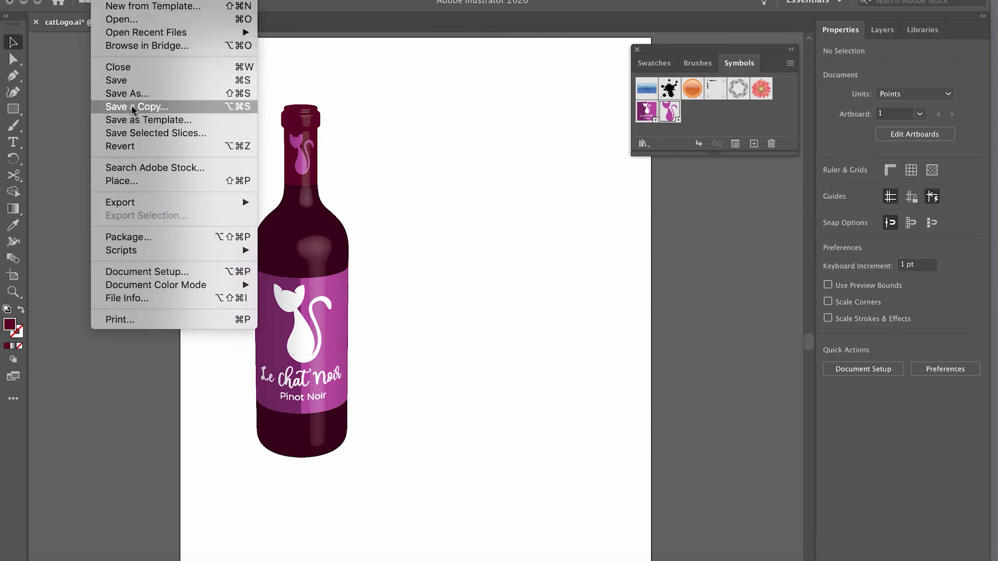
Place wineglass.jpg as a linked image and move it well to the right of the bottle, overlapping the artboard's edge
{"action": "left_click", "coordinate": [139, 179]}
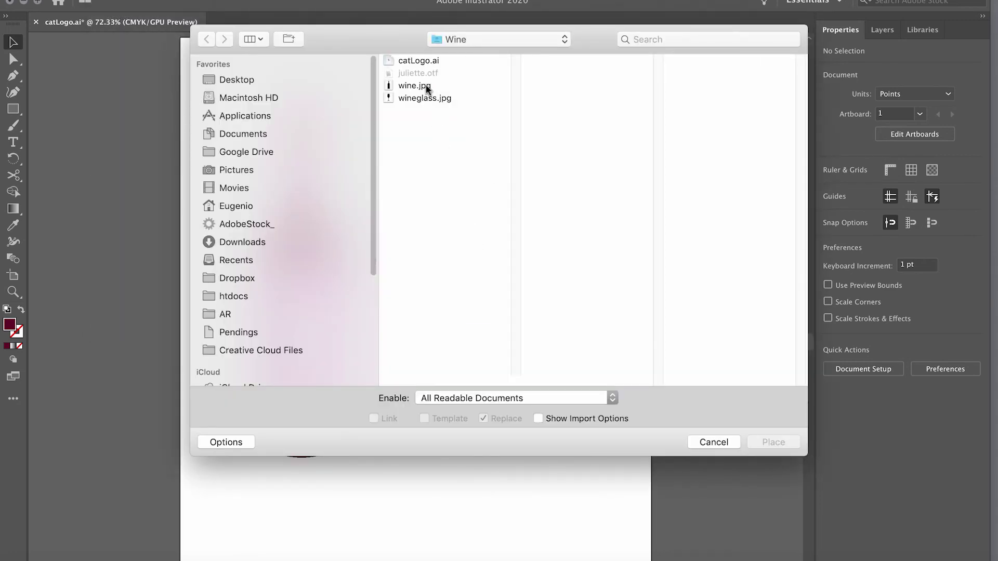
{"action": "left_click", "coordinate": [424, 98]}
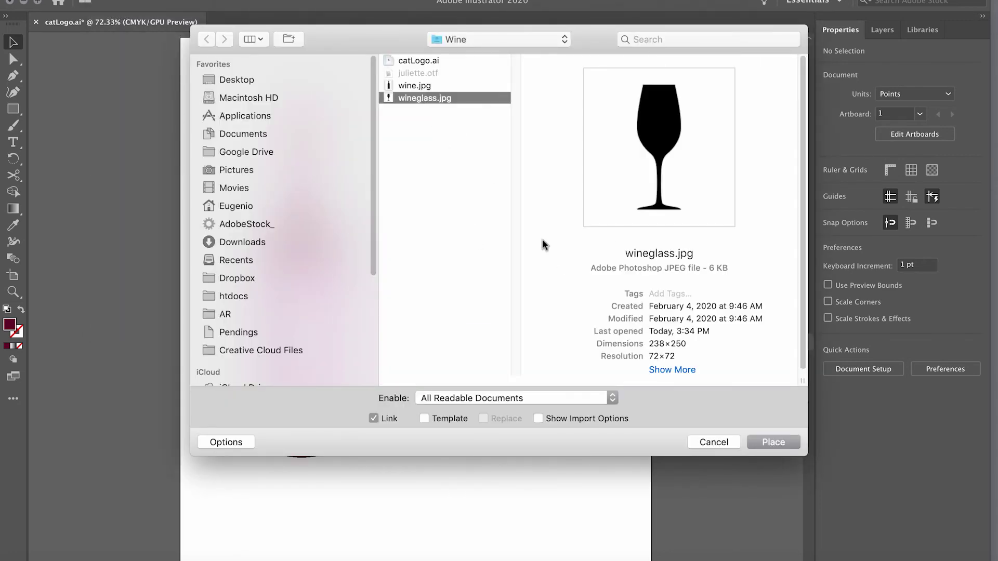
{"action": "left_click", "coordinate": [779, 443]}
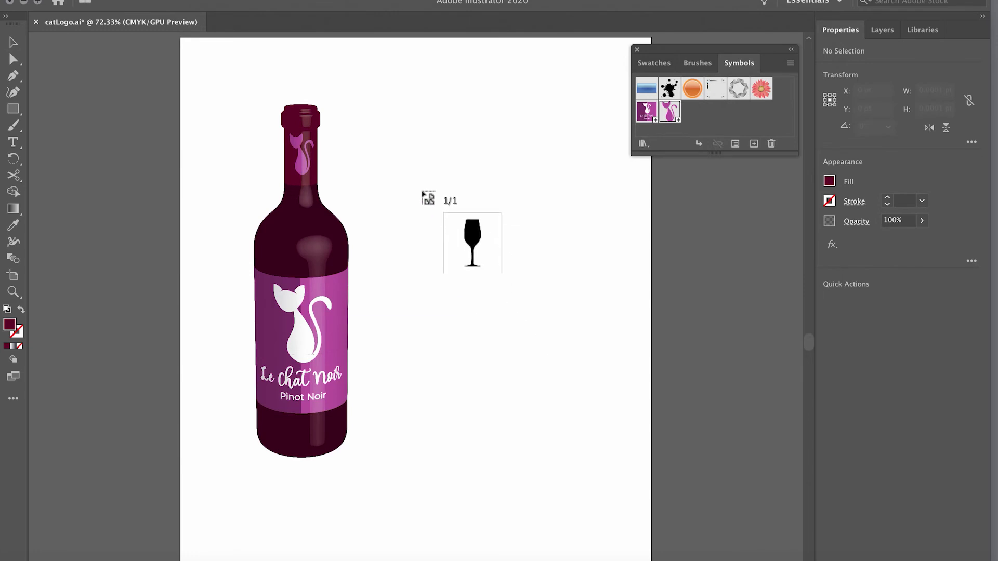
{"action": "left_click", "coordinate": [421, 191]}
{"action": "left_click_drag", "start_coordinate": [513, 265], "coordinate": [636, 287]}
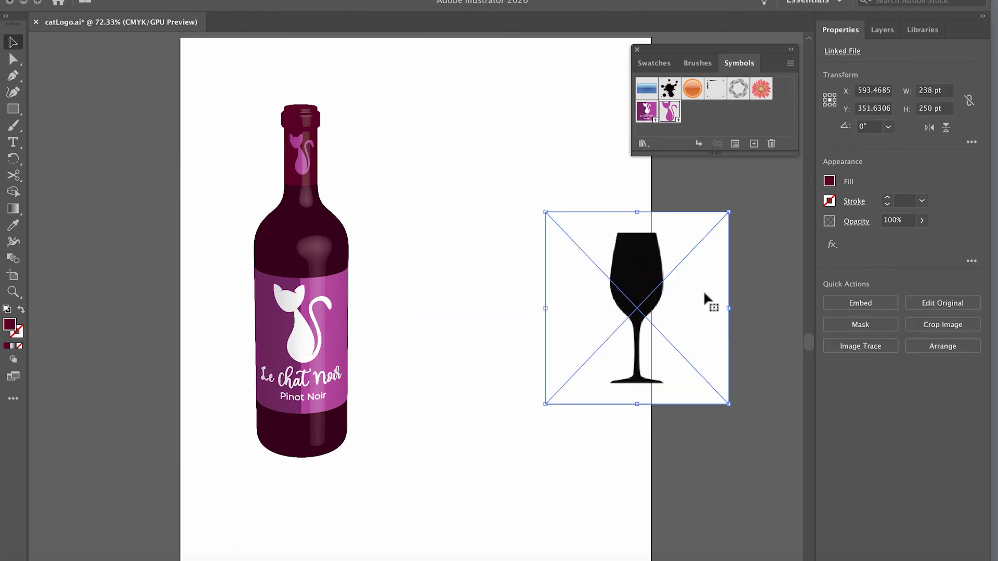
Image-trace the wine glass with the Silhouettes preset and expand the result
{"action": "left_click", "coordinate": [877, 347]}
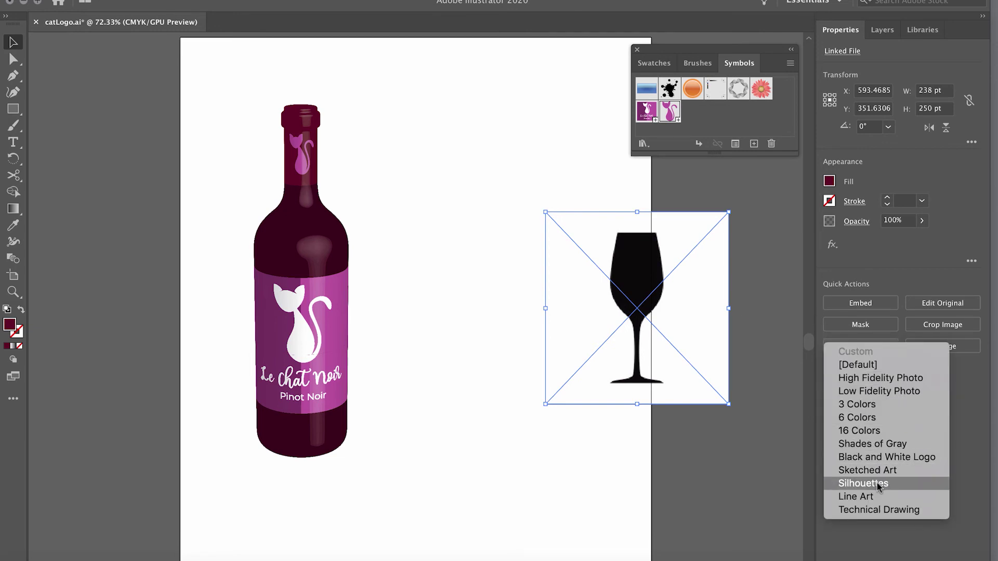
{"action": "left_click", "coordinate": [877, 484]}
{"action": "left_click", "coordinate": [896, 354]}
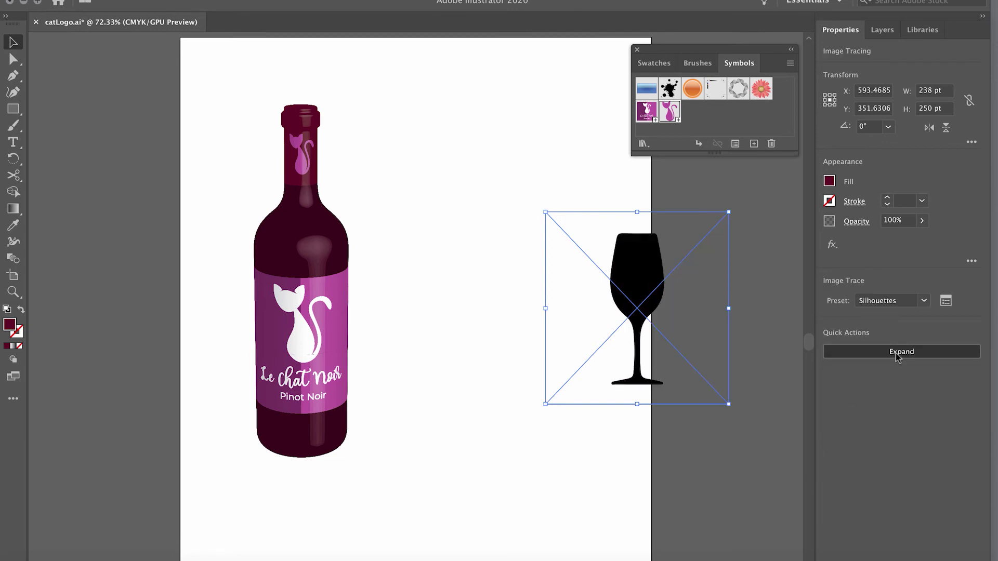
Move the traced glass next to the bottle and resize it to about 105 by 232 pt
{"action": "mouse_move", "coordinate": [611, 234]}
{"action": "left_mouse_down"}
{"action": "mouse_move", "coordinate": [546, 156]}
{"action": "mouse_move", "coordinate": [468, 256]}
{"action": "mouse_move", "coordinate": [438, 268]}
{"action": "left_mouse_up"}
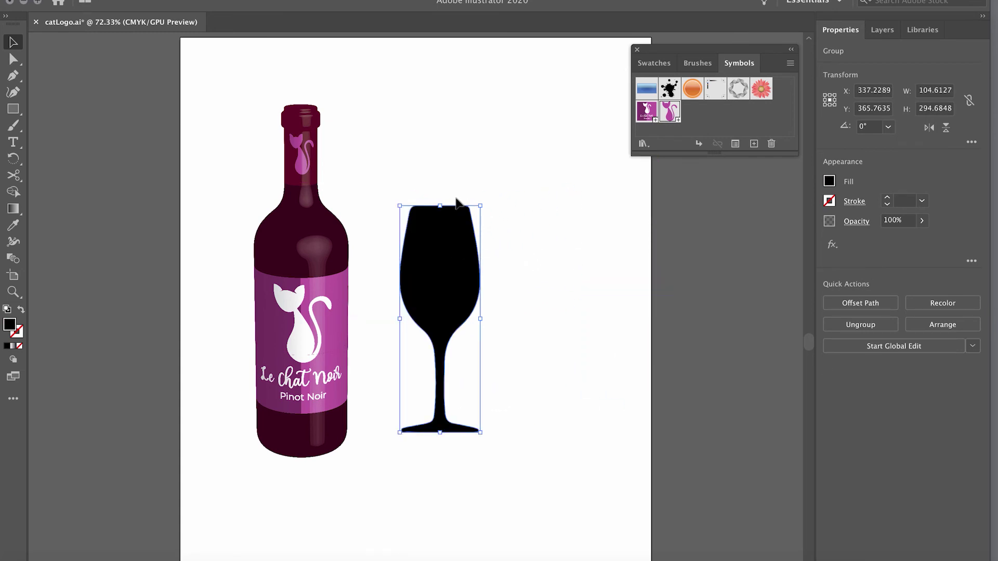
{"action": "left_click_drag", "start_coordinate": [441, 206], "coordinate": [448, 259]}
{"action": "left_click_drag", "start_coordinate": [463, 309], "coordinate": [469, 295]}
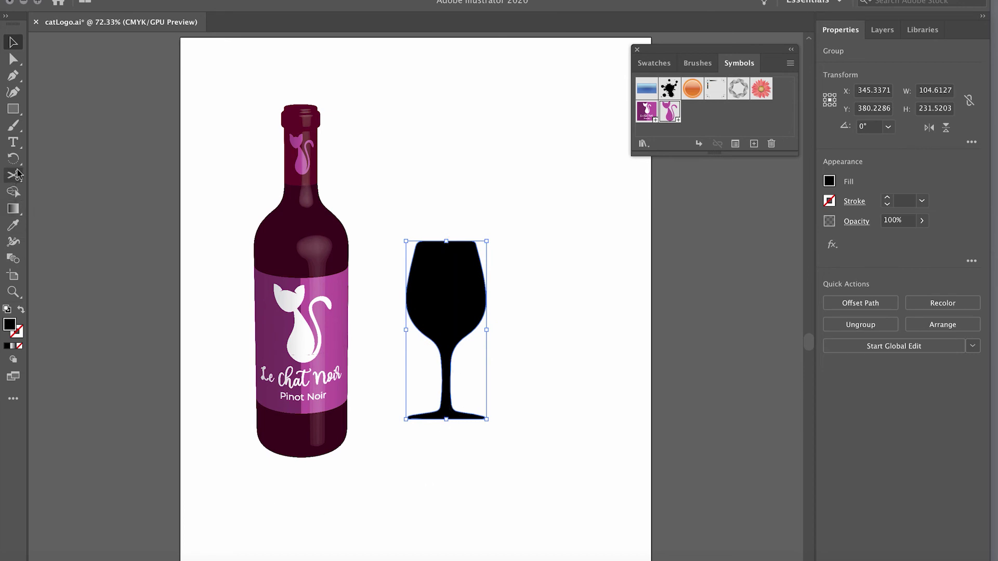
Erase the left half of the glass silhouette with the Eraser Tool, cutting straight along its vertical centre line
{"action": "left_click", "coordinate": [14, 158]}
{"action": "left_click", "coordinate": [13, 175]}
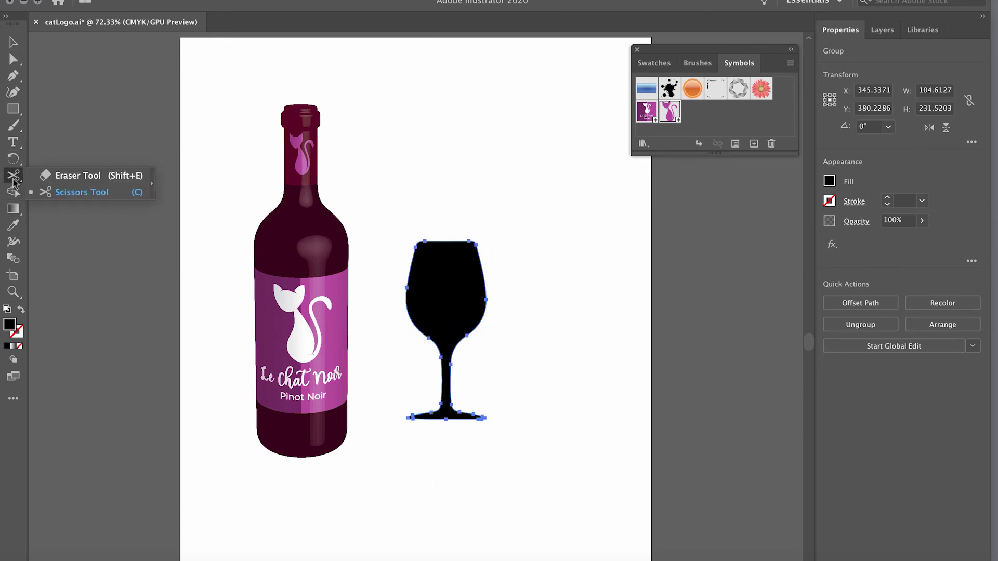
{"action": "left_click", "coordinate": [52, 177]}
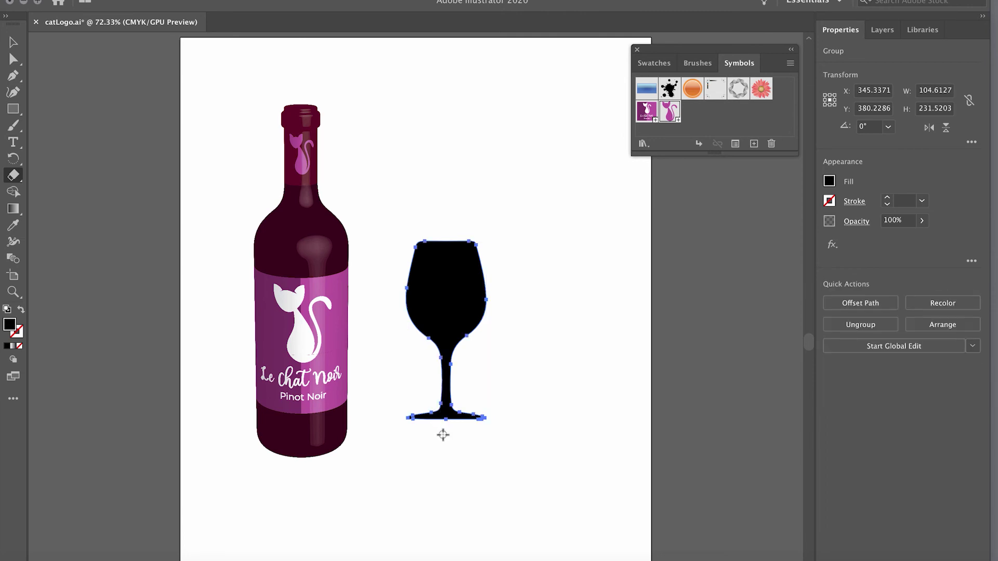
{"action": "mouse_move", "coordinate": [446, 432]}
{"action": "left_mouse_down"}
{"action": "mouse_move", "coordinate": [401, 278]}
{"action": "mouse_move", "coordinate": [398, 230]}
{"action": "left_mouse_up"}
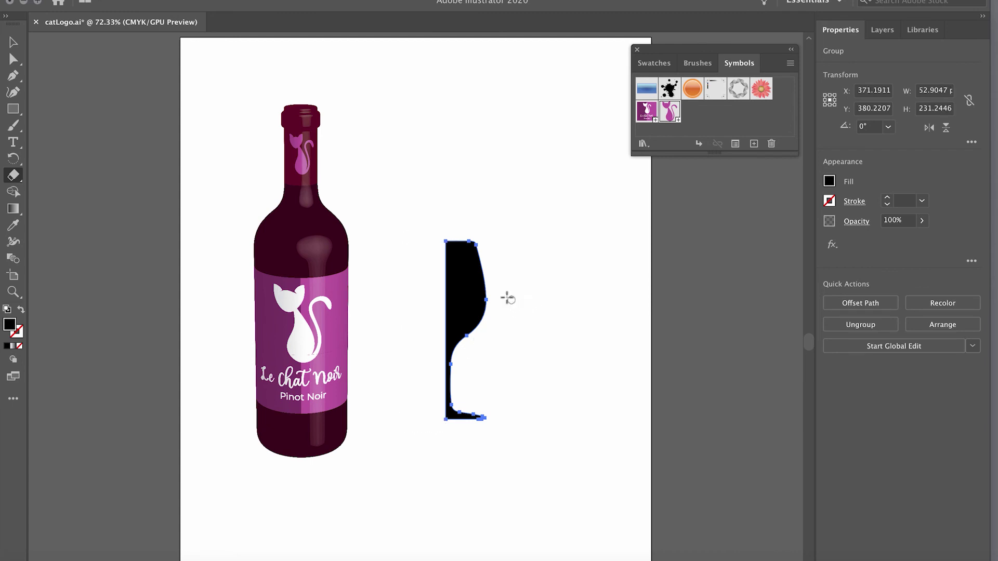
Try to erase a vertical strip inside the half glass's bowl, and undo the eraser strokes
{"action": "left_click_drag", "start_coordinate": [530, 284], "coordinate": [659, 219]}
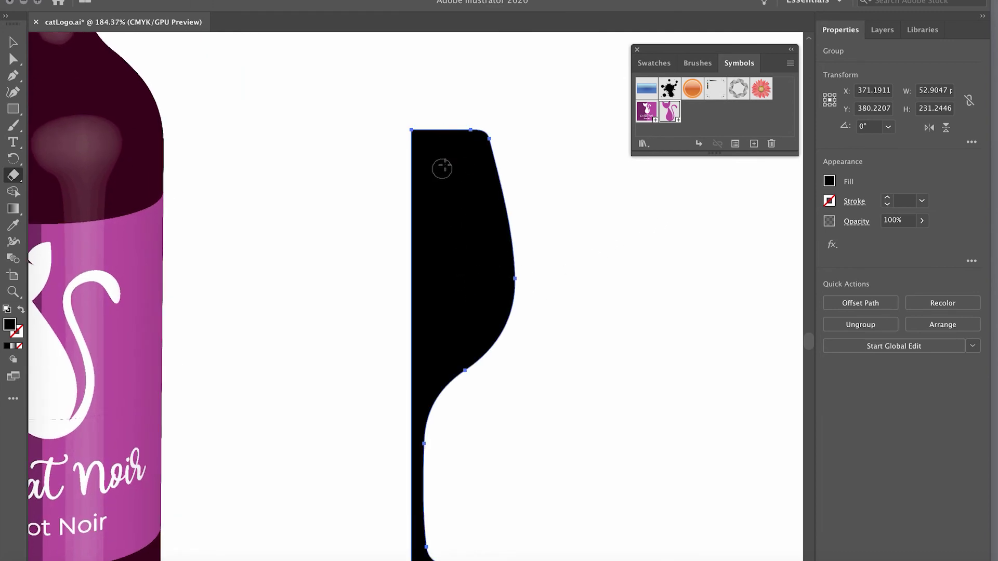
{"action": "left_click", "coordinate": [452, 138]}
{"action": "mouse_move", "coordinate": [453, 138]}
{"action": "left_mouse_down"}
{"action": "mouse_move", "coordinate": [432, 122]}
{"action": "mouse_move", "coordinate": [416, 126]}
{"action": "mouse_move", "coordinate": [422, 190]}
{"action": "mouse_move", "coordinate": [469, 284]}
{"action": "mouse_move", "coordinate": [457, 144]}
{"action": "mouse_move", "coordinate": [474, 212]}
{"action": "mouse_move", "coordinate": [455, 328]}
{"action": "left_mouse_up"}
{"action": "key", "text": "super+z"}
{"action": "key", "text": "super+z"}
{"action": "key", "text": "super+z"}
Move the half glass's upper axis anchor straight down to the bowl's base and curve the inner edge to follow the outer wall
{"action": "left_click", "coordinate": [23, 61]}
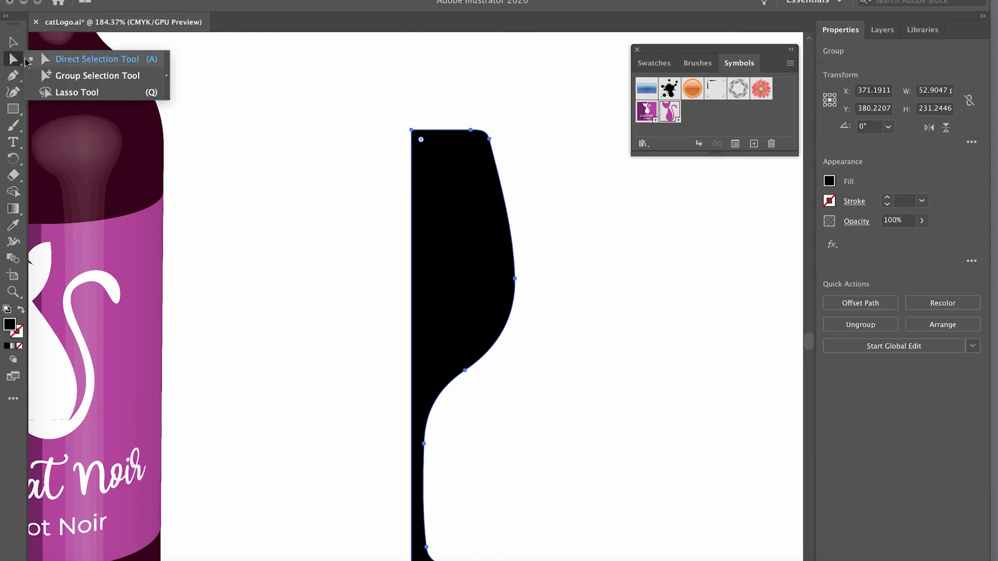
{"action": "left_click", "coordinate": [64, 60]}
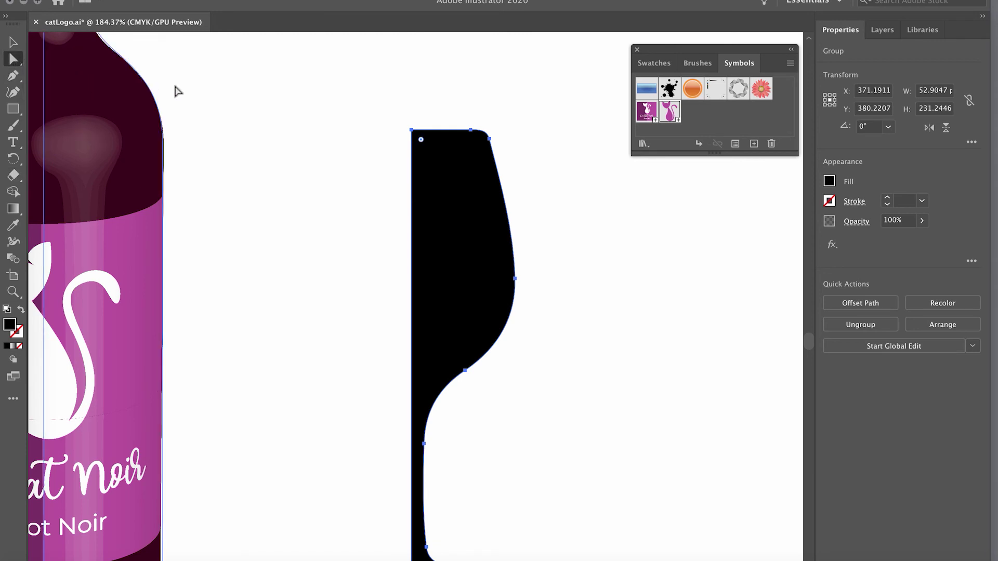
{"action": "left_click", "coordinate": [411, 130]}
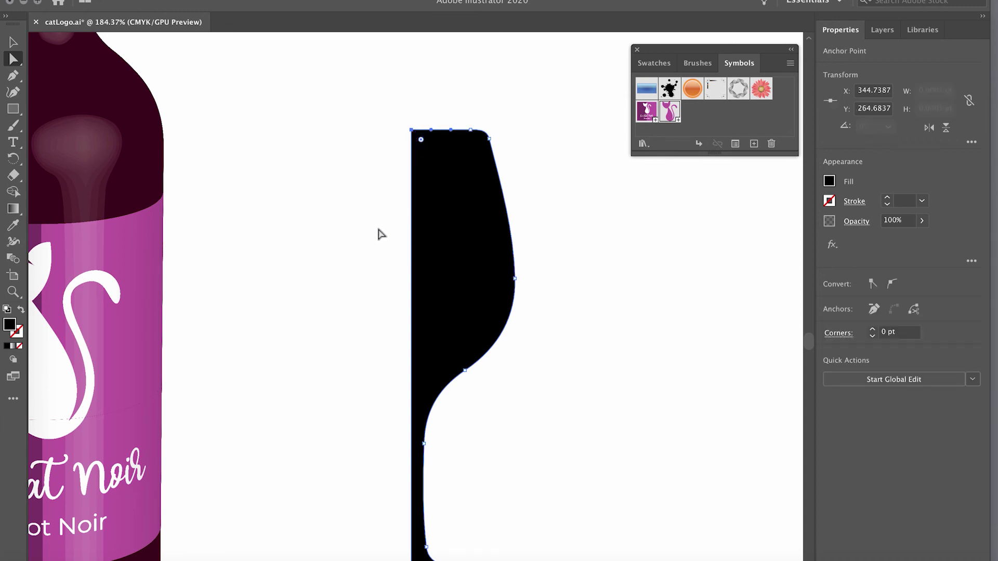
{"action": "left_click_drag", "start_coordinate": [503, 82], "coordinate": [523, 73]}
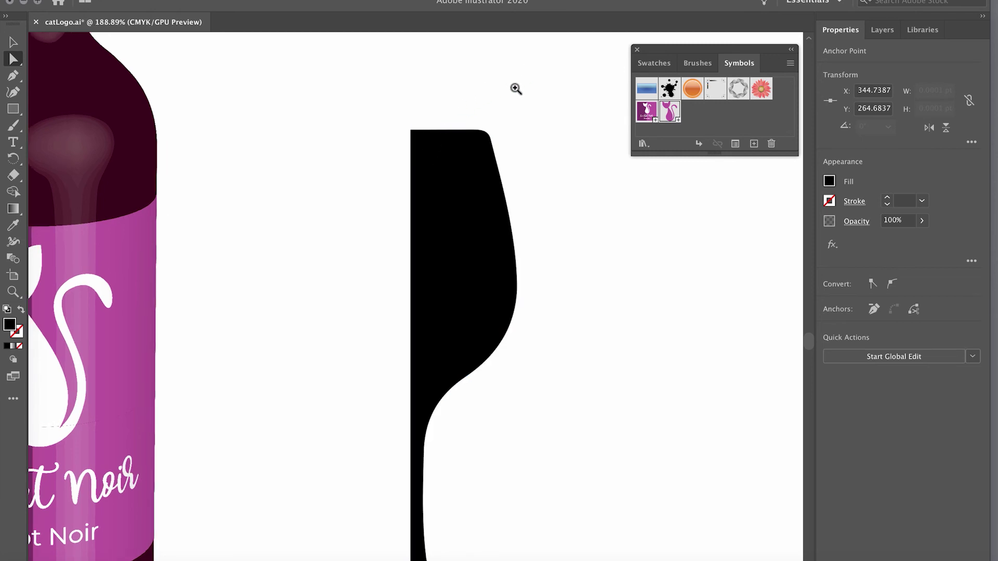
{"action": "left_click_drag", "start_coordinate": [505, 109], "coordinate": [579, 62]}
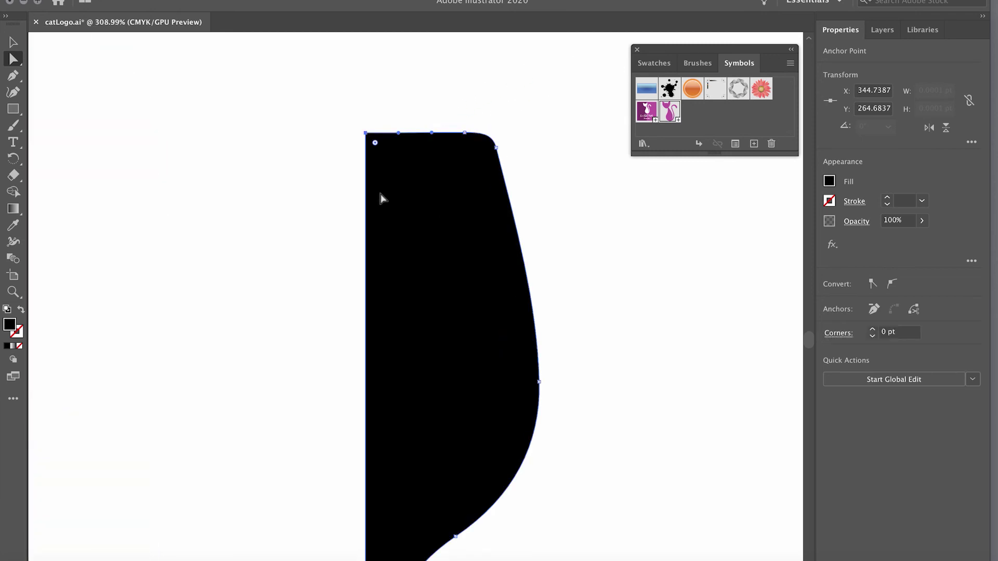
{"action": "left_click", "coordinate": [366, 134]}
{"action": "left_click_drag", "start_coordinate": [368, 138], "coordinate": [381, 545]}
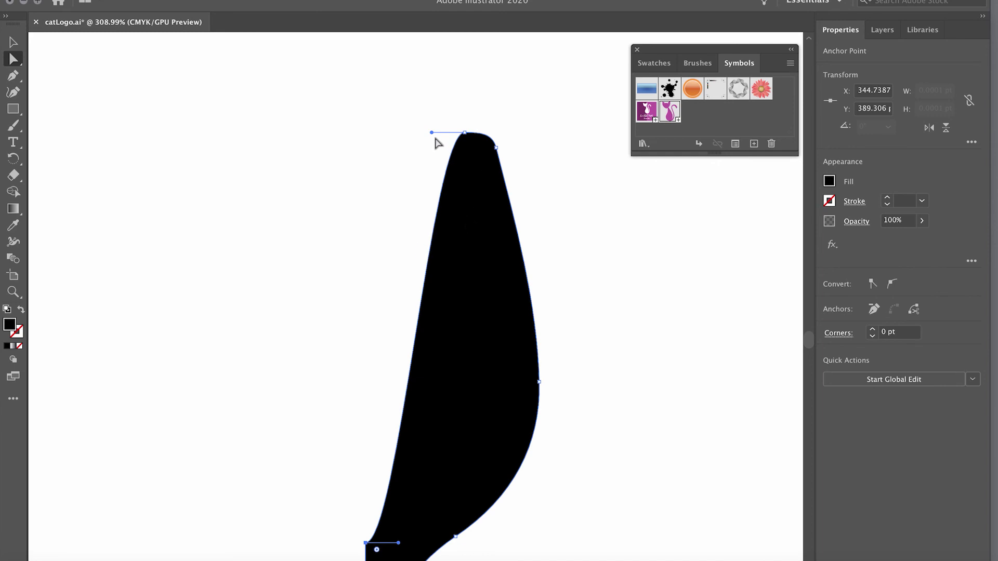
{"action": "left_click_drag", "start_coordinate": [431, 134], "coordinate": [611, 498]}
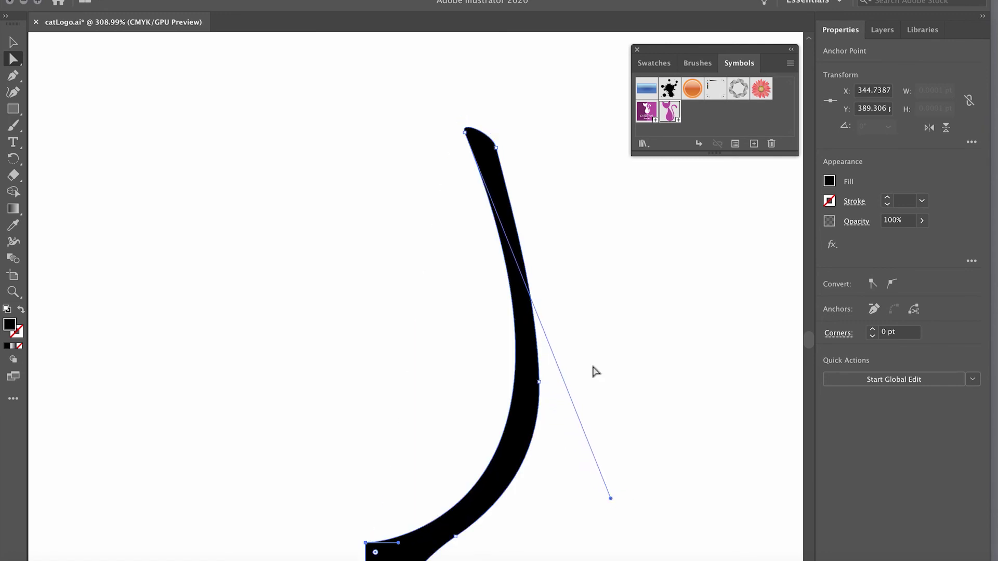
{"action": "left_click", "coordinate": [591, 305]}
Round the corner where the bowl's inner edge meets the centre axis to a radius of about 4.51 pt
{"action": "left_click_drag", "start_coordinate": [546, 430], "coordinate": [513, 227]}
{"action": "left_click", "coordinate": [460, 264], "text": "alt+super"}
{"action": "left_click", "coordinate": [460, 265], "text": "alt"}
{"action": "left_click_drag", "start_coordinate": [504, 272], "coordinate": [444, 334]}
{"action": "scroll", "coordinate": [444, 334], "scroll_direction": "up", "scroll_amount": 3}
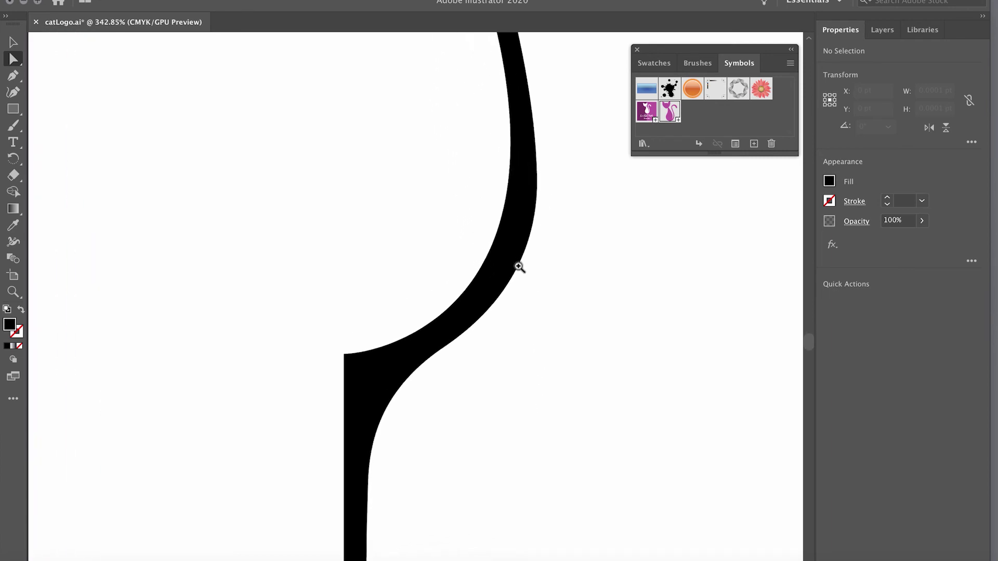
{"action": "left_click", "coordinate": [336, 356]}
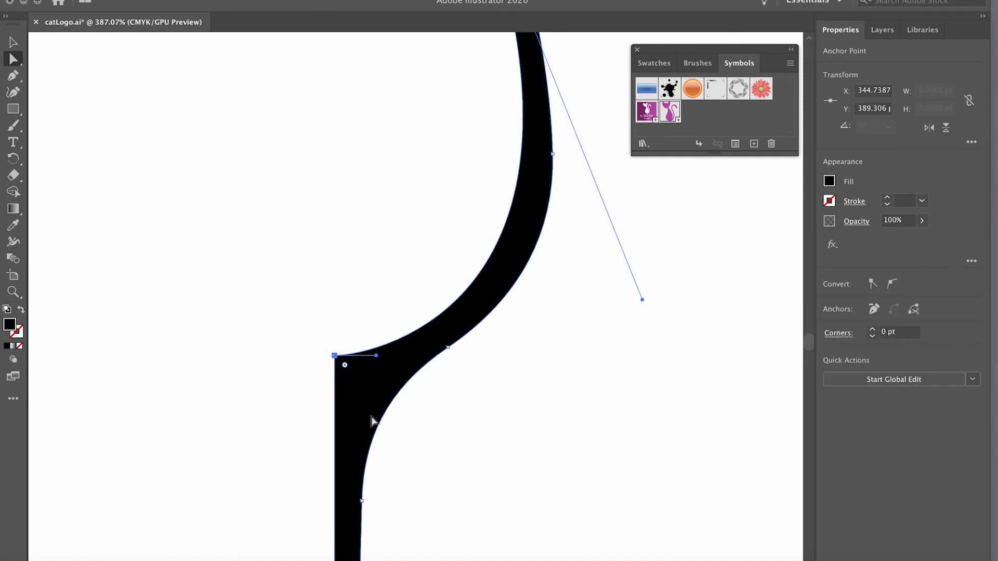
{"action": "left_click_drag", "start_coordinate": [345, 367], "coordinate": [353, 376]}
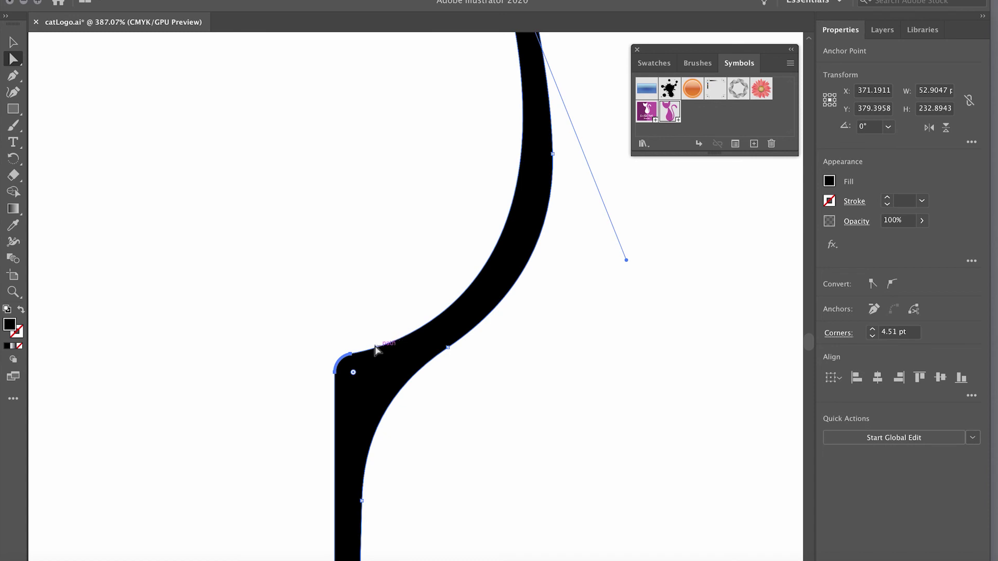
{"action": "left_click", "coordinate": [291, 415]}
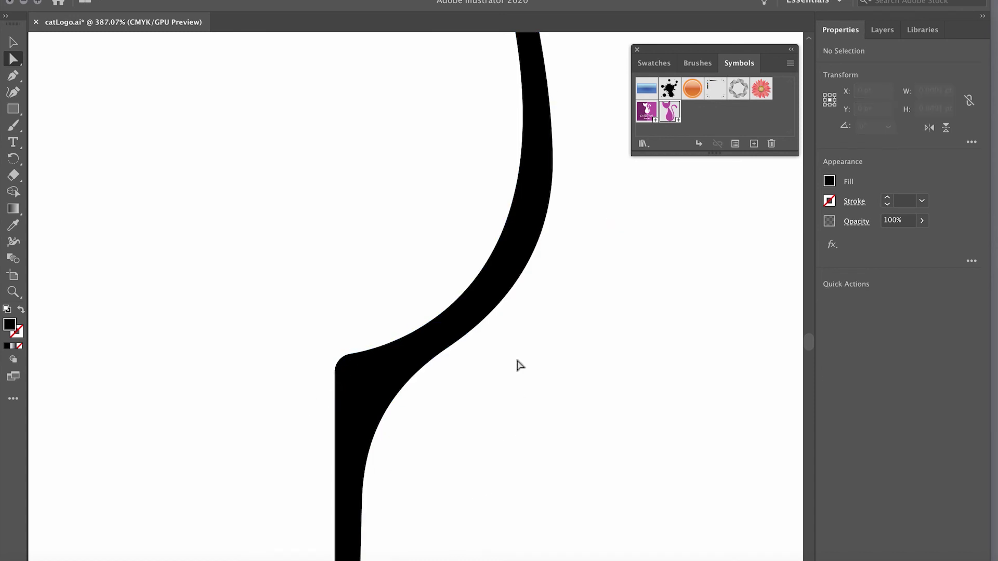
Draw a closed triangle inside the bowl with the Pen Tool, about 38.6 pt wide and 83.6 pt high, with its vertical side on the glass's axis
{"action": "scroll", "coordinate": [522, 247], "scroll_direction": "down", "scroll_amount": 2}
{"action": "left_click_drag", "start_coordinate": [499, 247], "coordinate": [446, 294]}
{"action": "scroll", "coordinate": [488, 274], "scroll_direction": "down", "scroll_amount": 3}
{"action": "scroll", "coordinate": [484, 334], "scroll_direction": "up", "scroll_amount": 1}
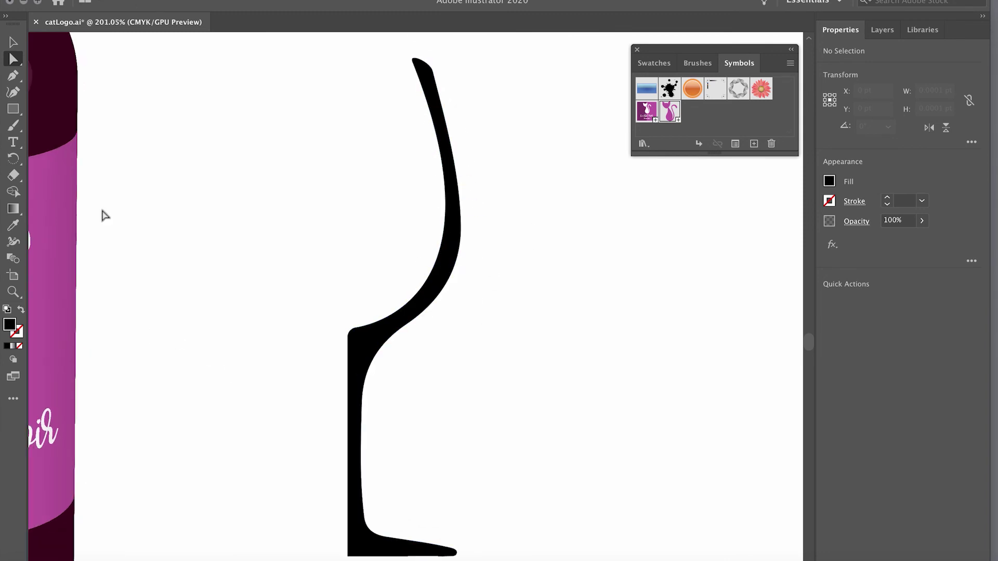
{"action": "left_click", "coordinate": [12, 77]}
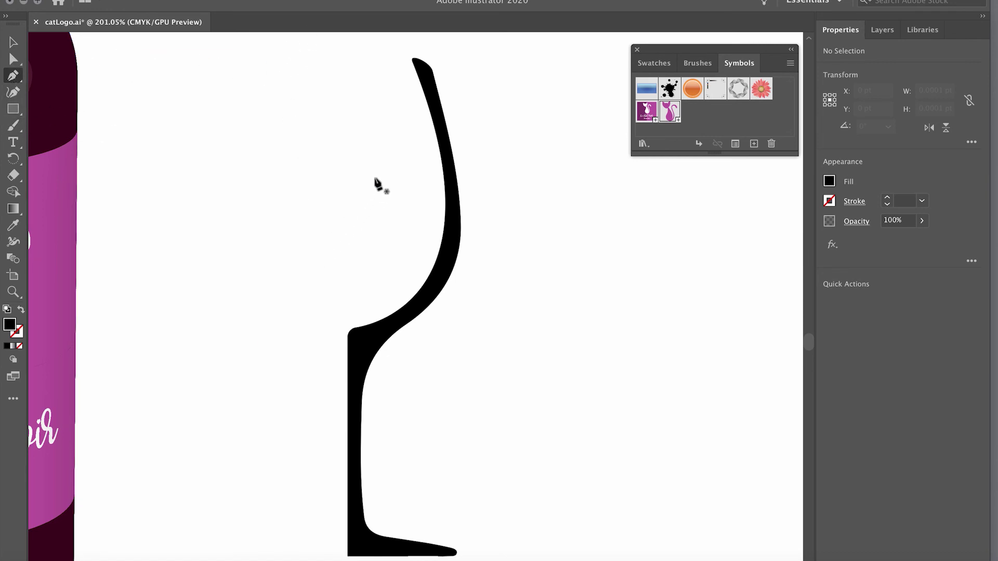
{"action": "left_click", "coordinate": [430, 139]}
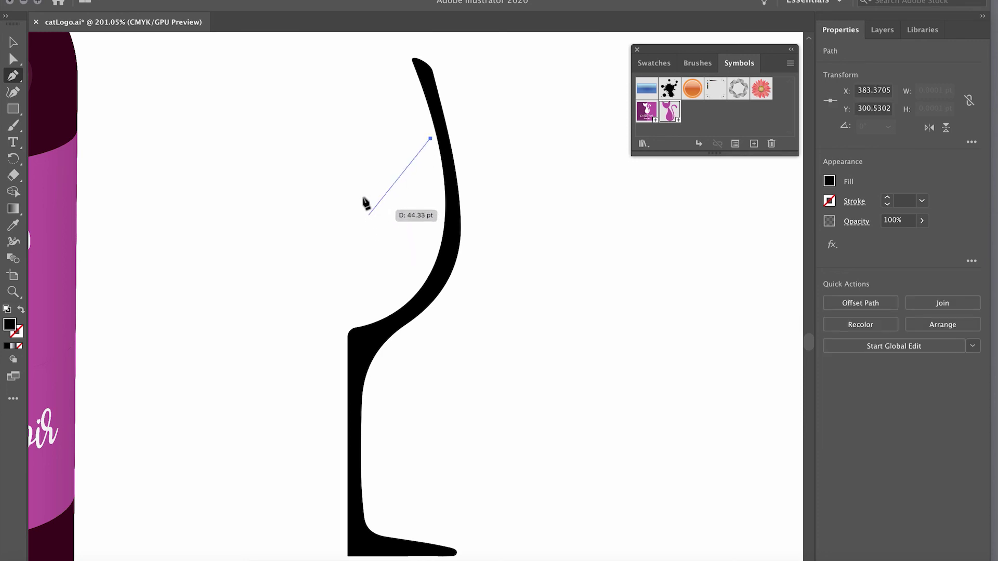
{"action": "left_click", "coordinate": [347, 138]}
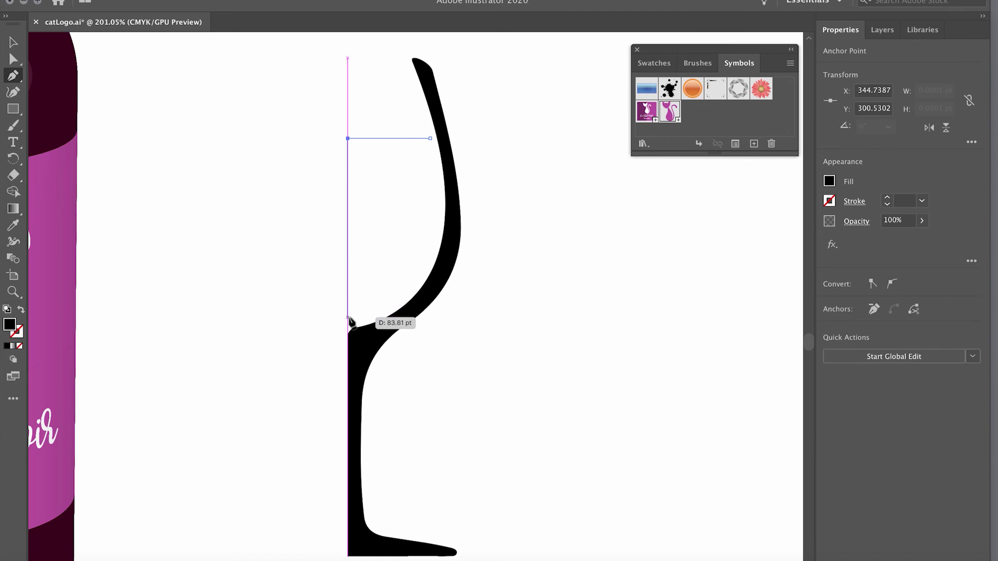
{"action": "left_click", "coordinate": [347, 317]}
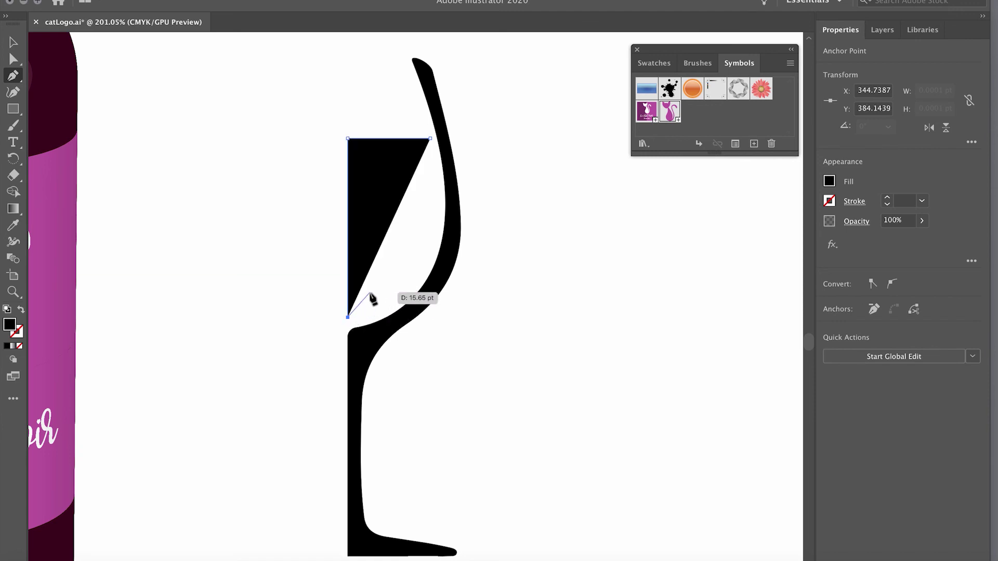
{"action": "left_click", "coordinate": [430, 139]}
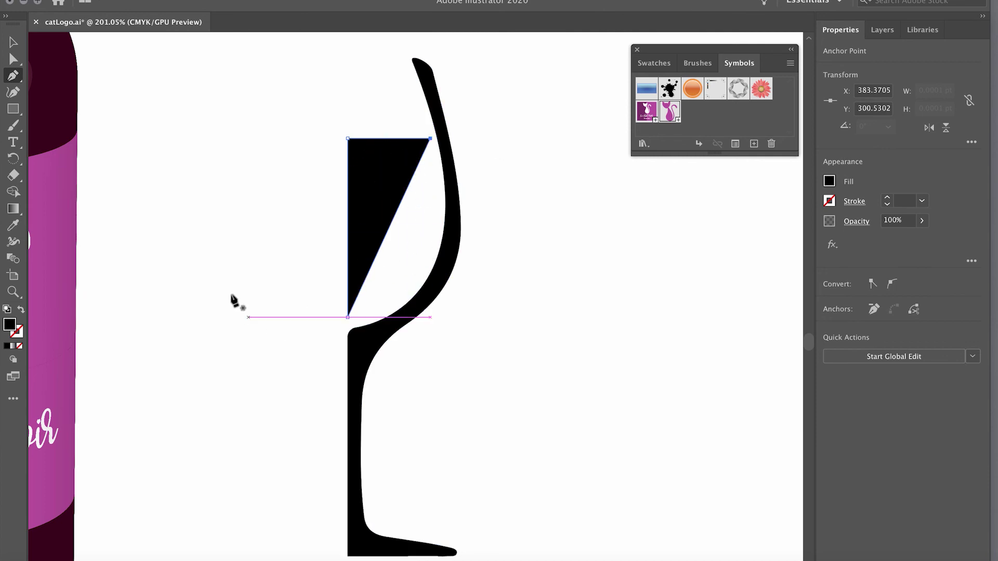
Bend the triangle's diagonal side outward with the Anchor Point Tool so it follows the bowl's inner curve
{"action": "left_click", "coordinate": [13, 78]}
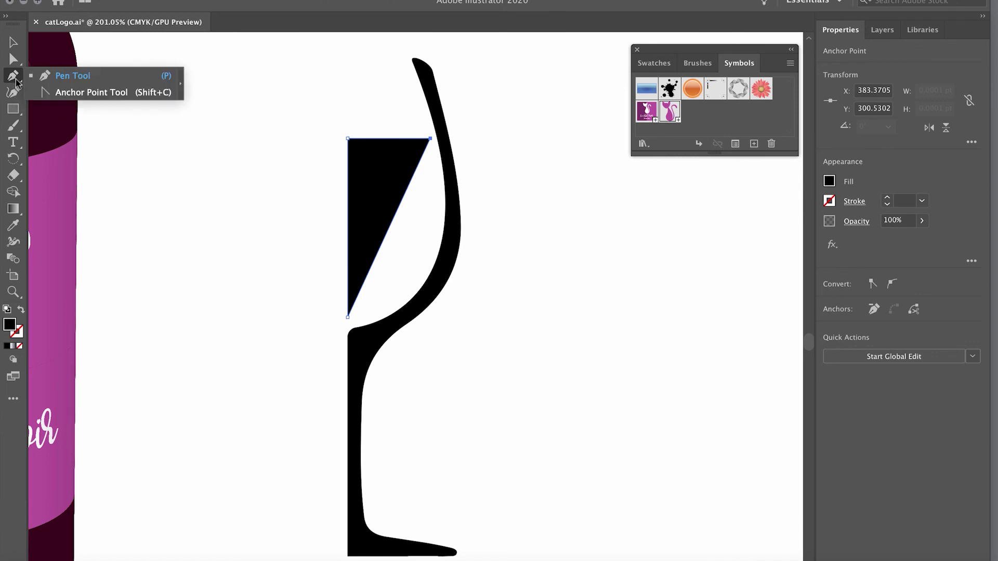
{"action": "left_click", "coordinate": [62, 94]}
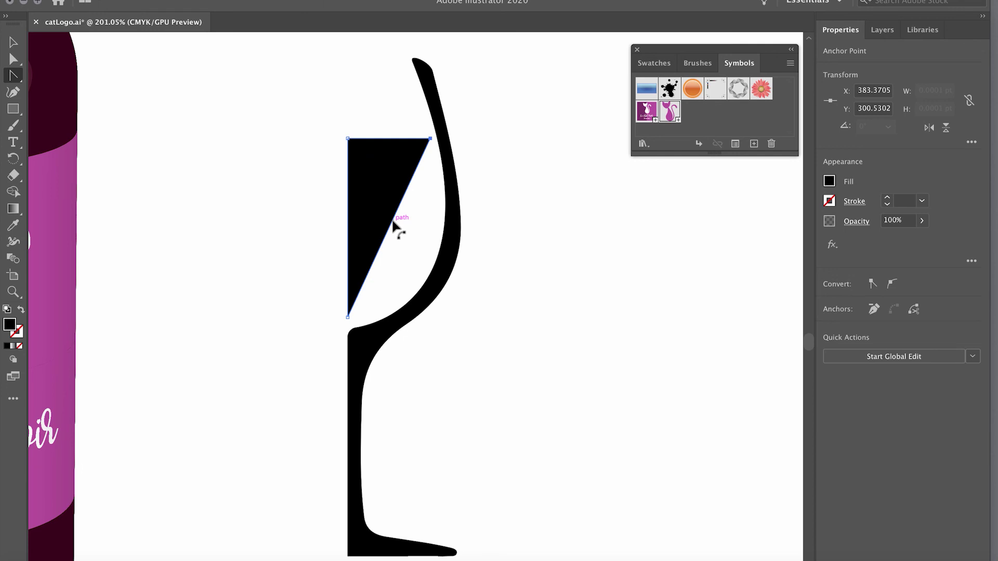
{"action": "left_click_drag", "start_coordinate": [392, 225], "coordinate": [435, 268]}
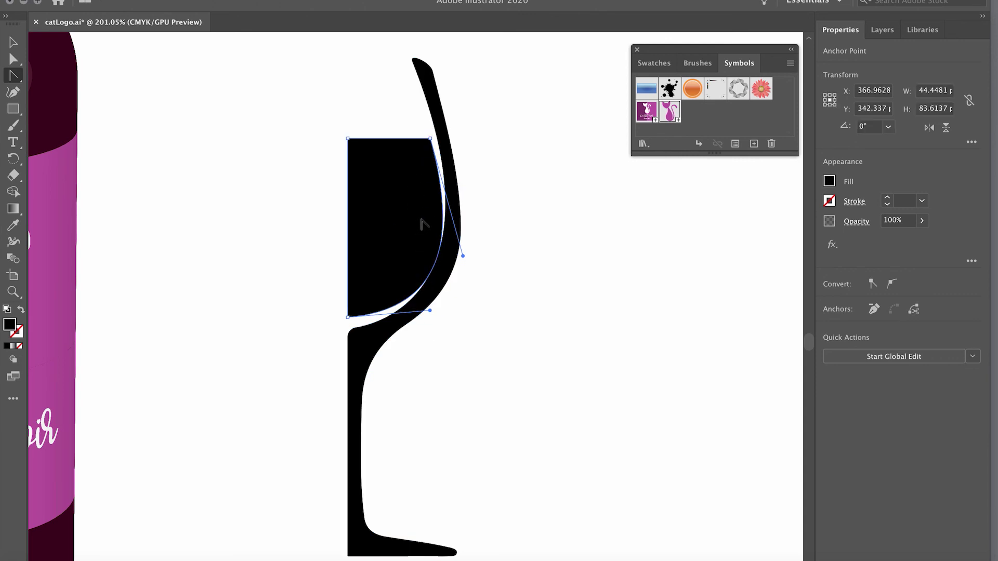
Fill the wine shape with a purple swatch
{"action": "key", "text": "a"}
{"action": "left_click", "coordinate": [829, 182]}
{"action": "left_click", "coordinate": [747, 210]}
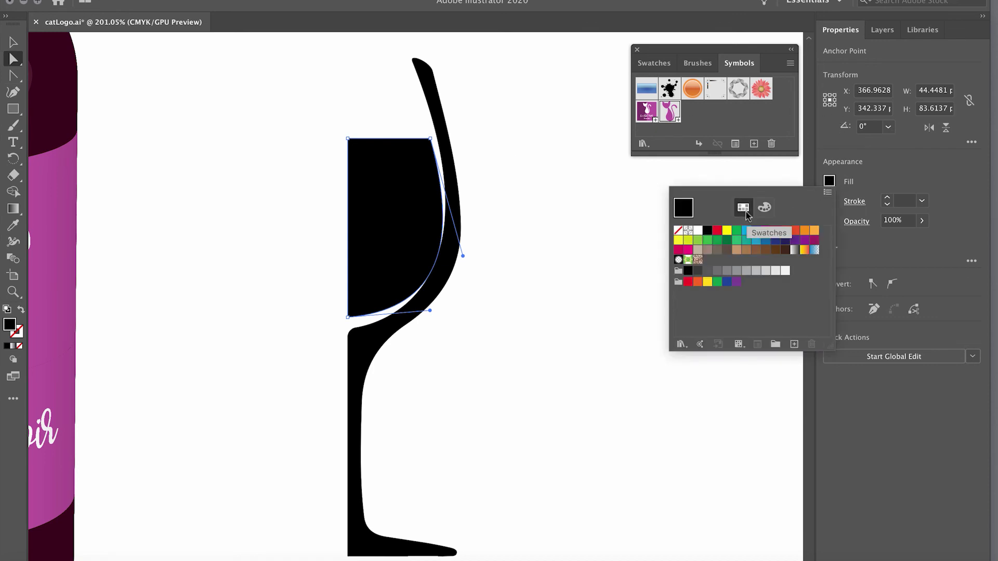
{"action": "left_click", "coordinate": [805, 241]}
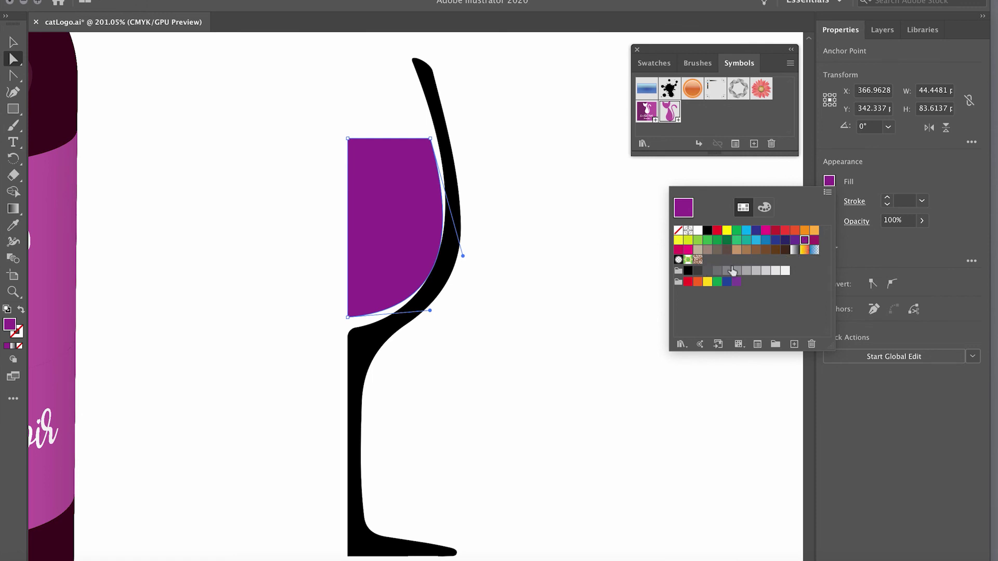
Fill the half glass profile with a light gray swatch
{"action": "left_click", "coordinate": [436, 102]}
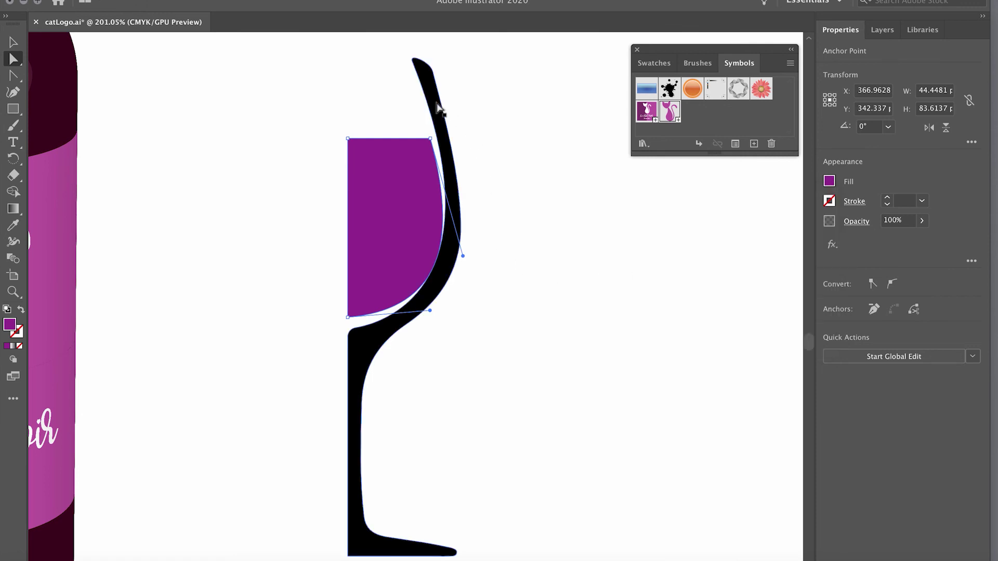
{"action": "left_click", "coordinate": [440, 108]}
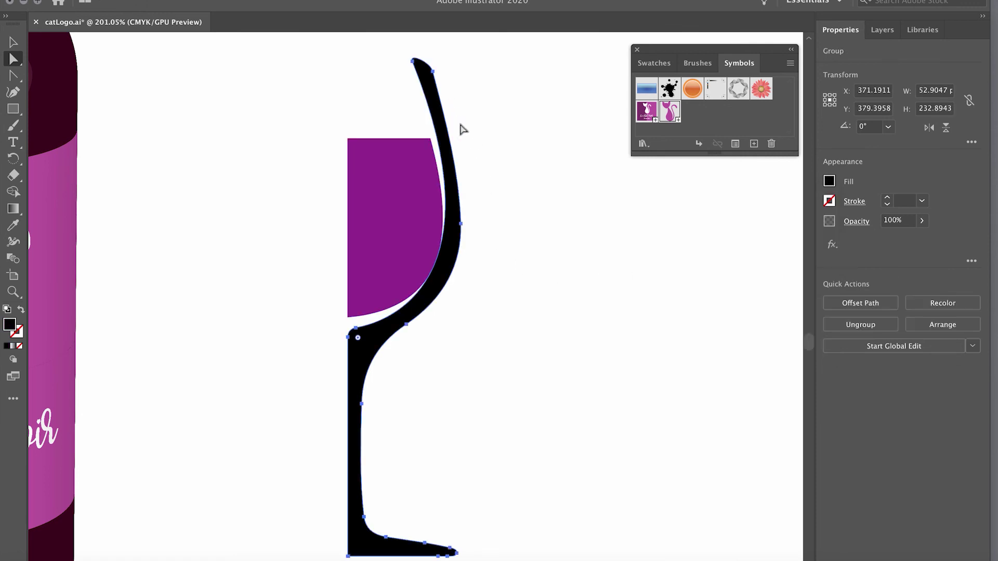
{"action": "left_click", "coordinate": [830, 181]}
{"action": "left_click", "coordinate": [776, 271]}
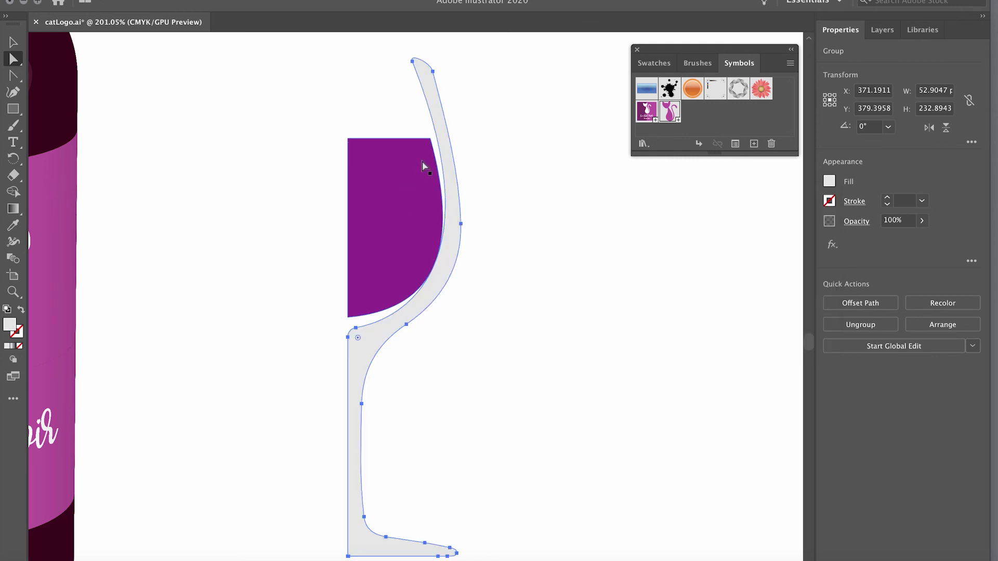
Extend the wine shape into the glass wall, moving its upper outer corner outward about 6 pt and its lower axis point down about 9 pt
{"action": "left_click", "coordinate": [431, 139]}
{"action": "left_click_drag", "start_coordinate": [431, 139], "coordinate": [442, 139]}
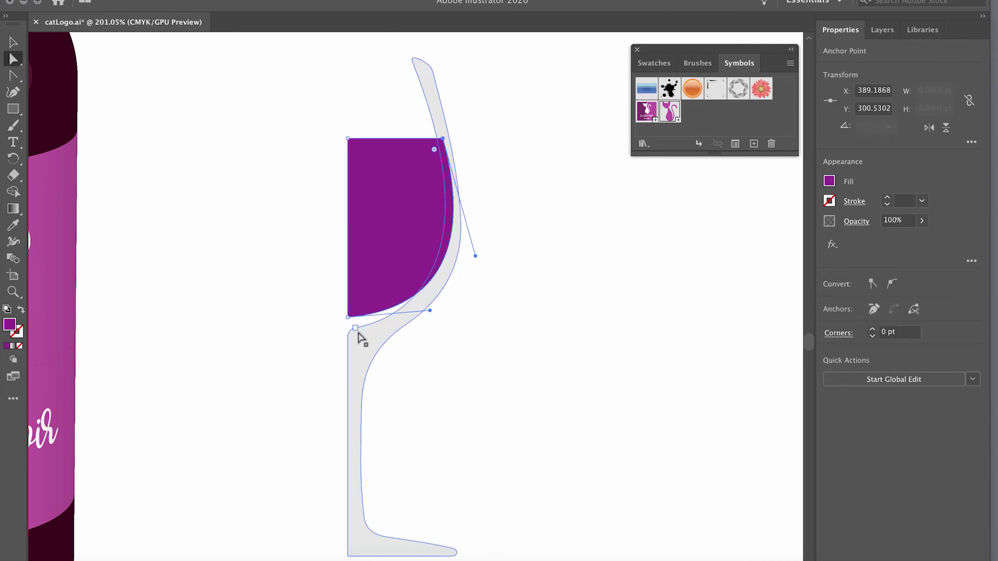
{"action": "left_click_drag", "start_coordinate": [348, 318], "coordinate": [349, 342]}
{"action": "left_click", "coordinate": [535, 463]}
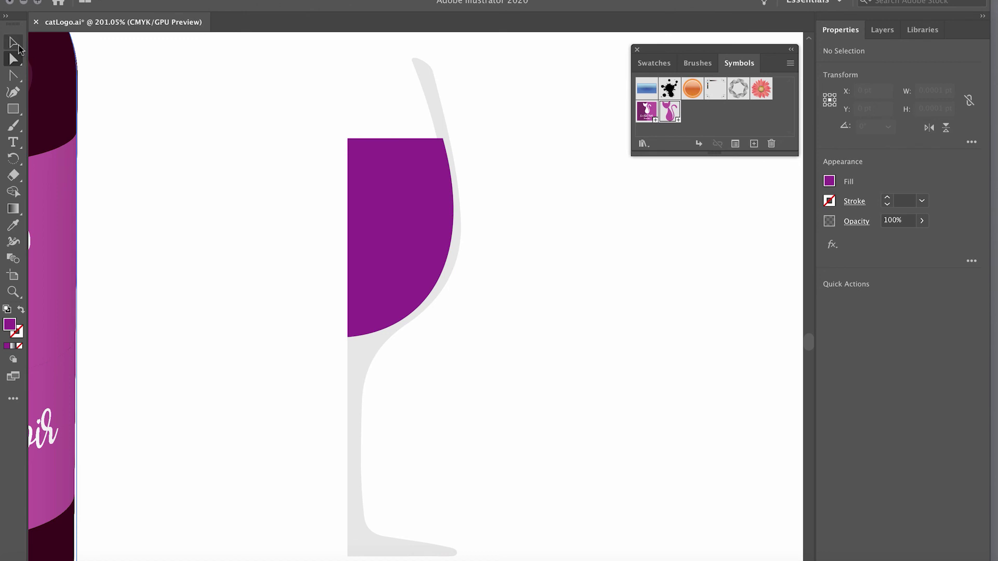
Select the wine and glass profiles together and move them closer to the bottle, to about X 332.45, Y 396 pt
{"action": "left_click", "coordinate": [17, 45]}
{"action": "left_click", "coordinate": [424, 172]}
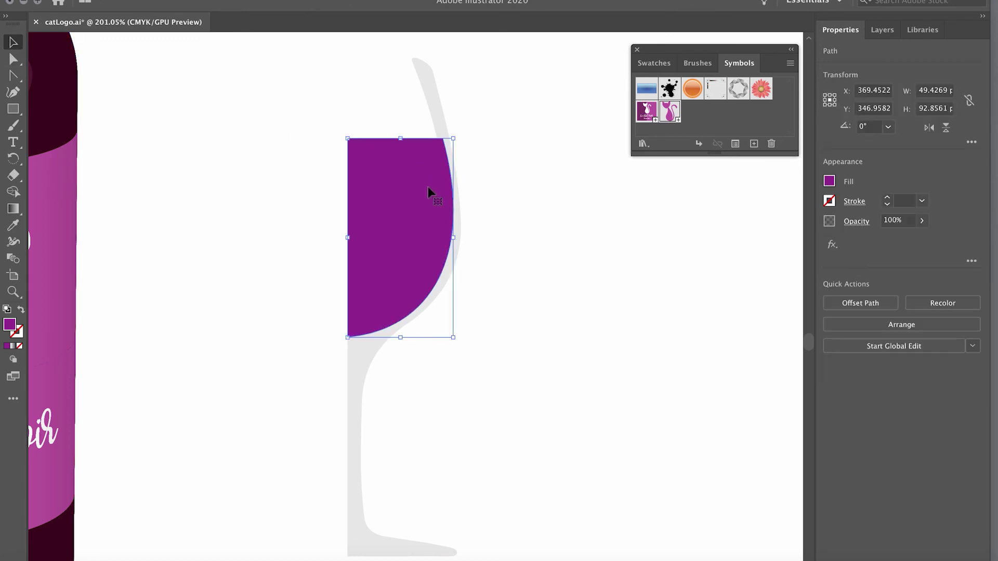
{"action": "left_click", "coordinate": [432, 99], "text": "shift"}
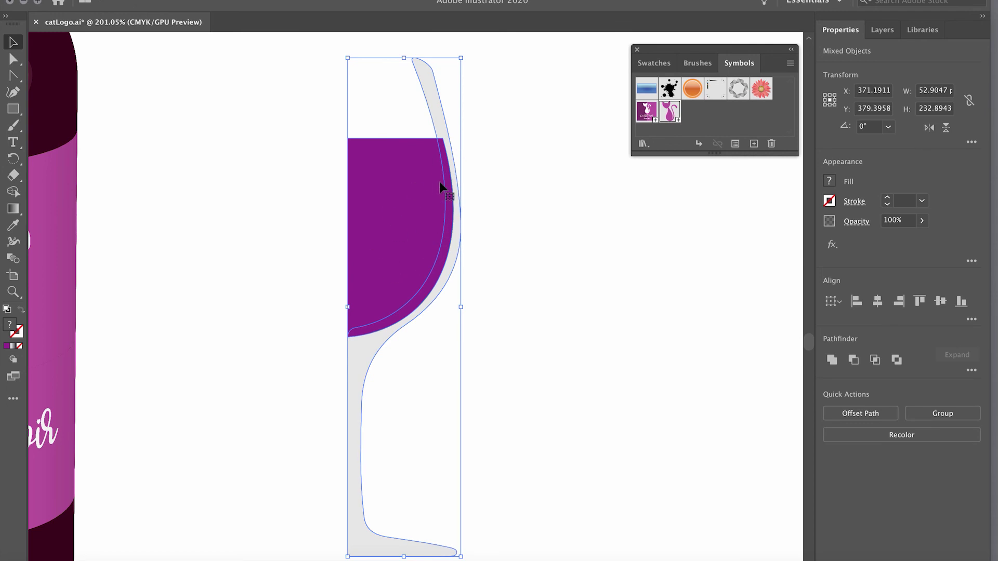
{"action": "left_click_drag", "start_coordinate": [416, 252], "coordinate": [355, 317]}
{"action": "scroll", "coordinate": [354, 316], "scroll_direction": "up", "scroll_amount": 5}
{"action": "left_click_drag", "start_coordinate": [411, 287], "coordinate": [370, 298]}
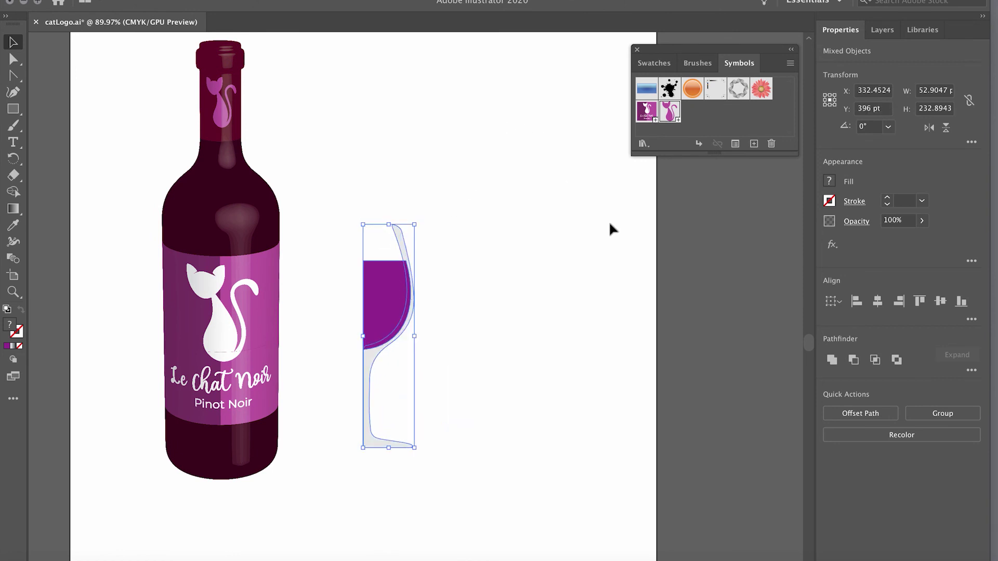
Apply the 3D Revolve effect to the wine and glass profiles with a 63° perspective
{"action": "left_click", "coordinate": [833, 245]}
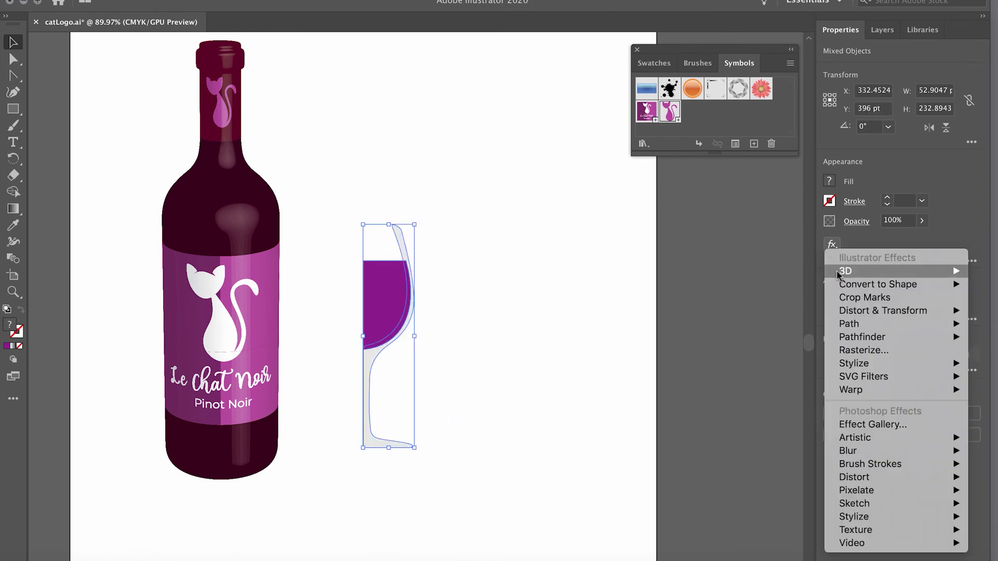
{"action": "mouse_move", "coordinate": [835, 272]}
{"action": "left_click", "coordinate": [774, 283]}
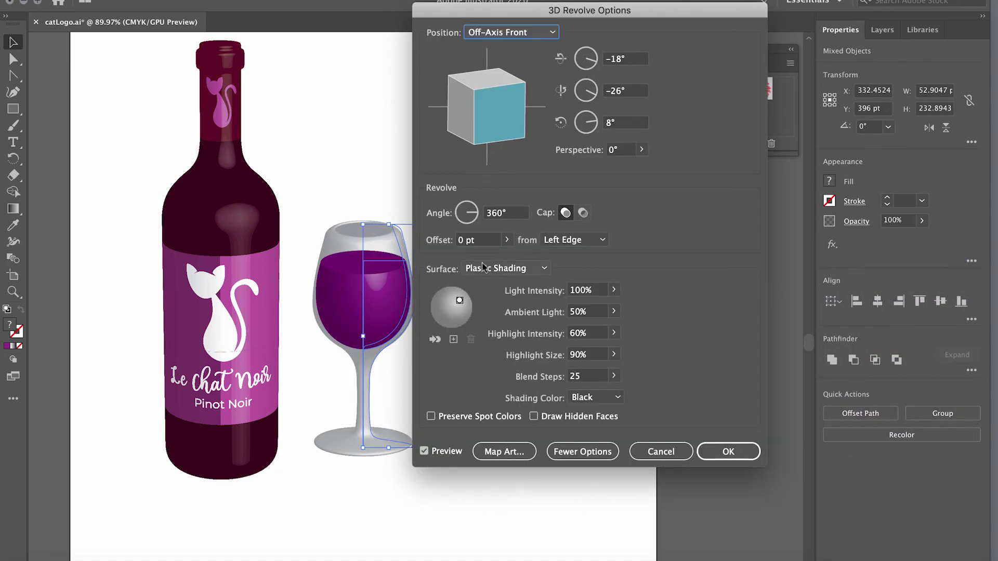
{"action": "left_click", "coordinate": [642, 150]}
{"action": "left_click_drag", "start_coordinate": [591, 171], "coordinate": [607, 174]}
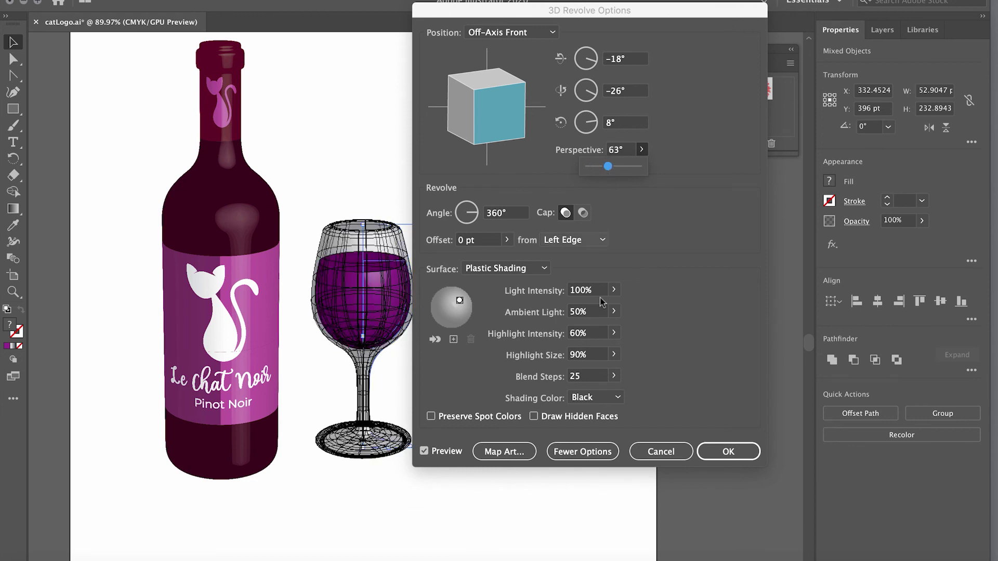
{"action": "left_click", "coordinate": [730, 452]}
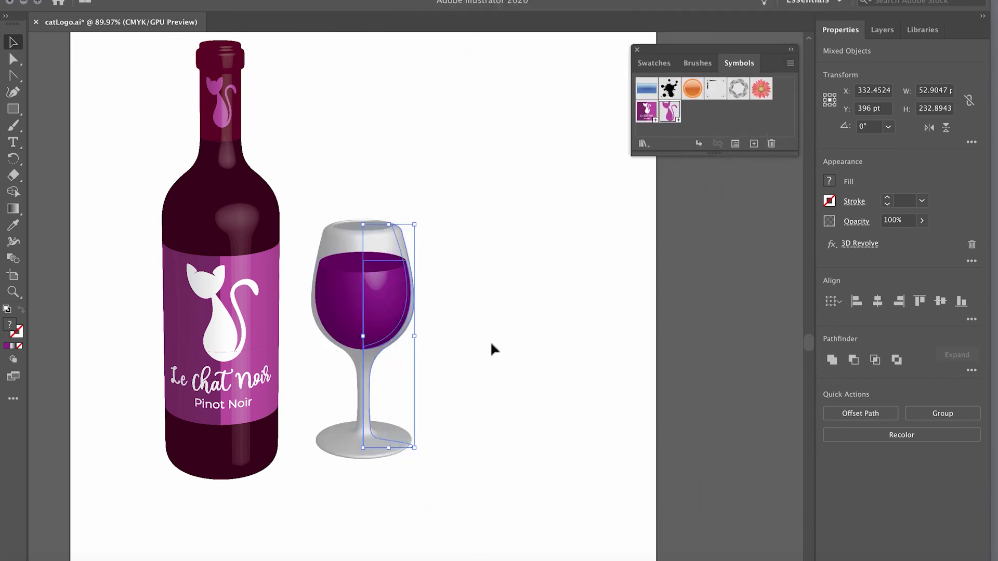
{"action": "left_click", "coordinate": [500, 395]}
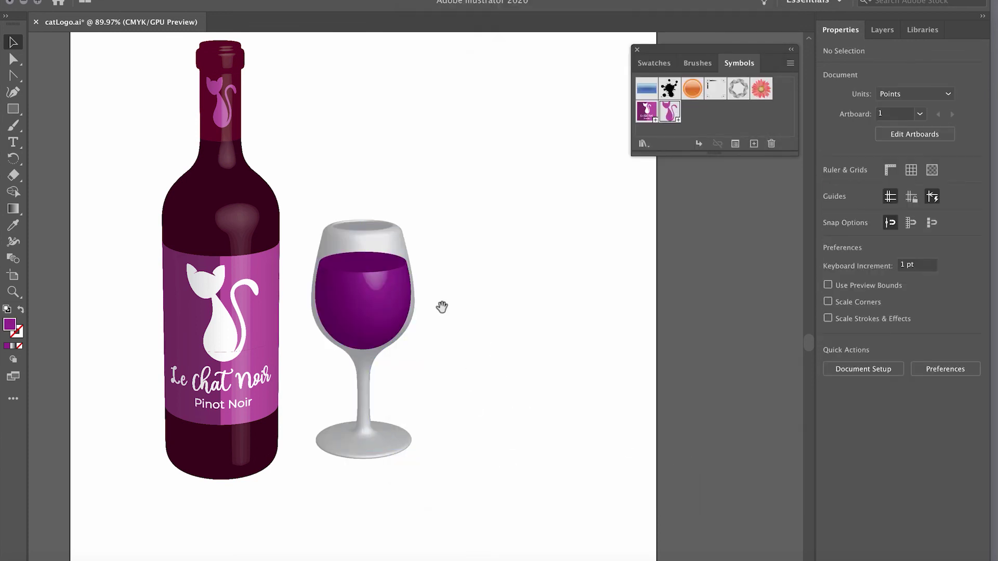
Move the revolved wine glass closer beside the bottle and slightly lower, near the bottle's base
{"action": "left_click", "coordinate": [485, 238]}
{"action": "left_click_drag", "start_coordinate": [435, 267], "coordinate": [622, 223]}
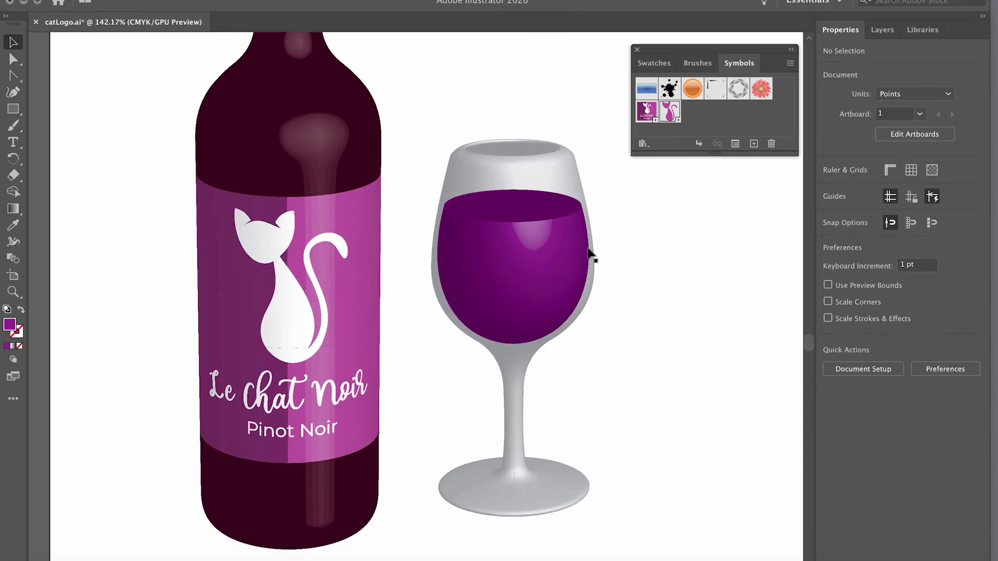
{"action": "left_click", "coordinate": [541, 270]}
{"action": "left_click_drag", "start_coordinate": [537, 274], "coordinate": [506, 292]}
{"action": "left_click", "coordinate": [641, 364]}
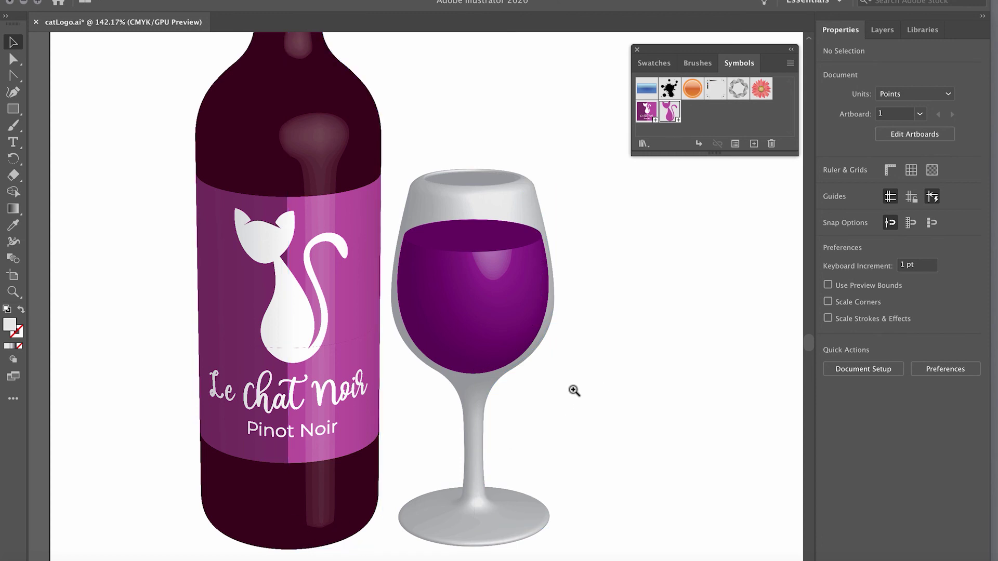
{"action": "left_click", "coordinate": [558, 410]}
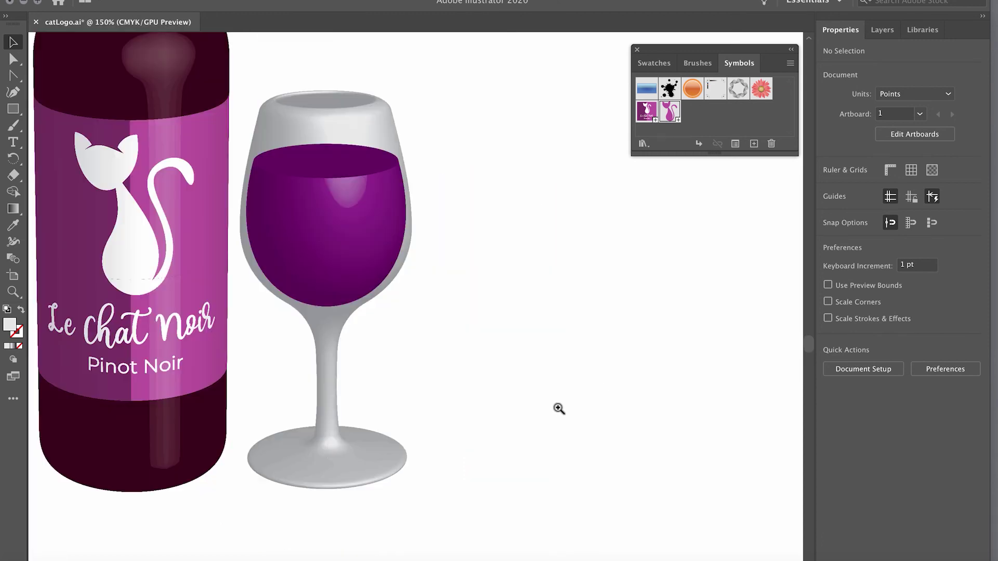
{"action": "key", "text": "ctrl+minus"}
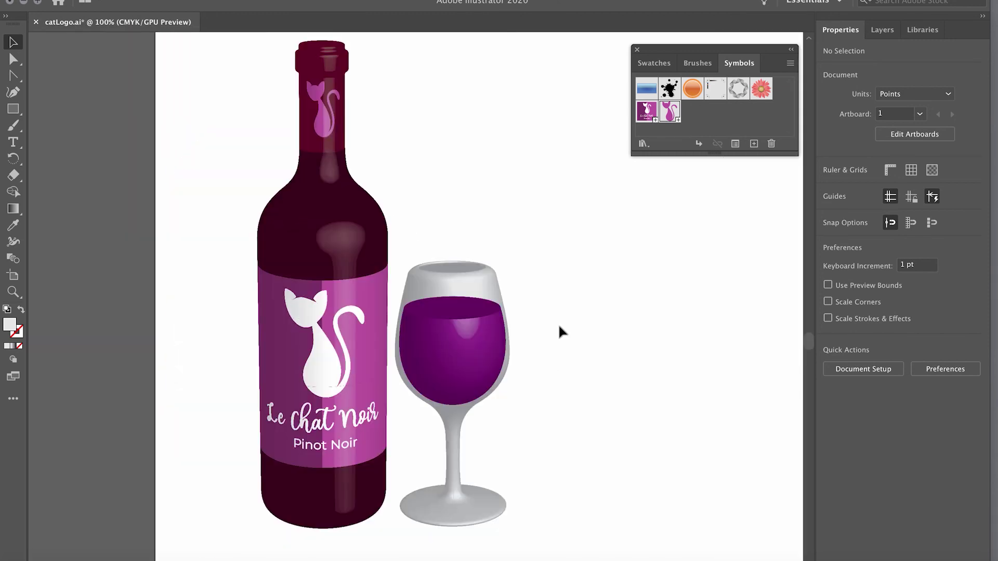